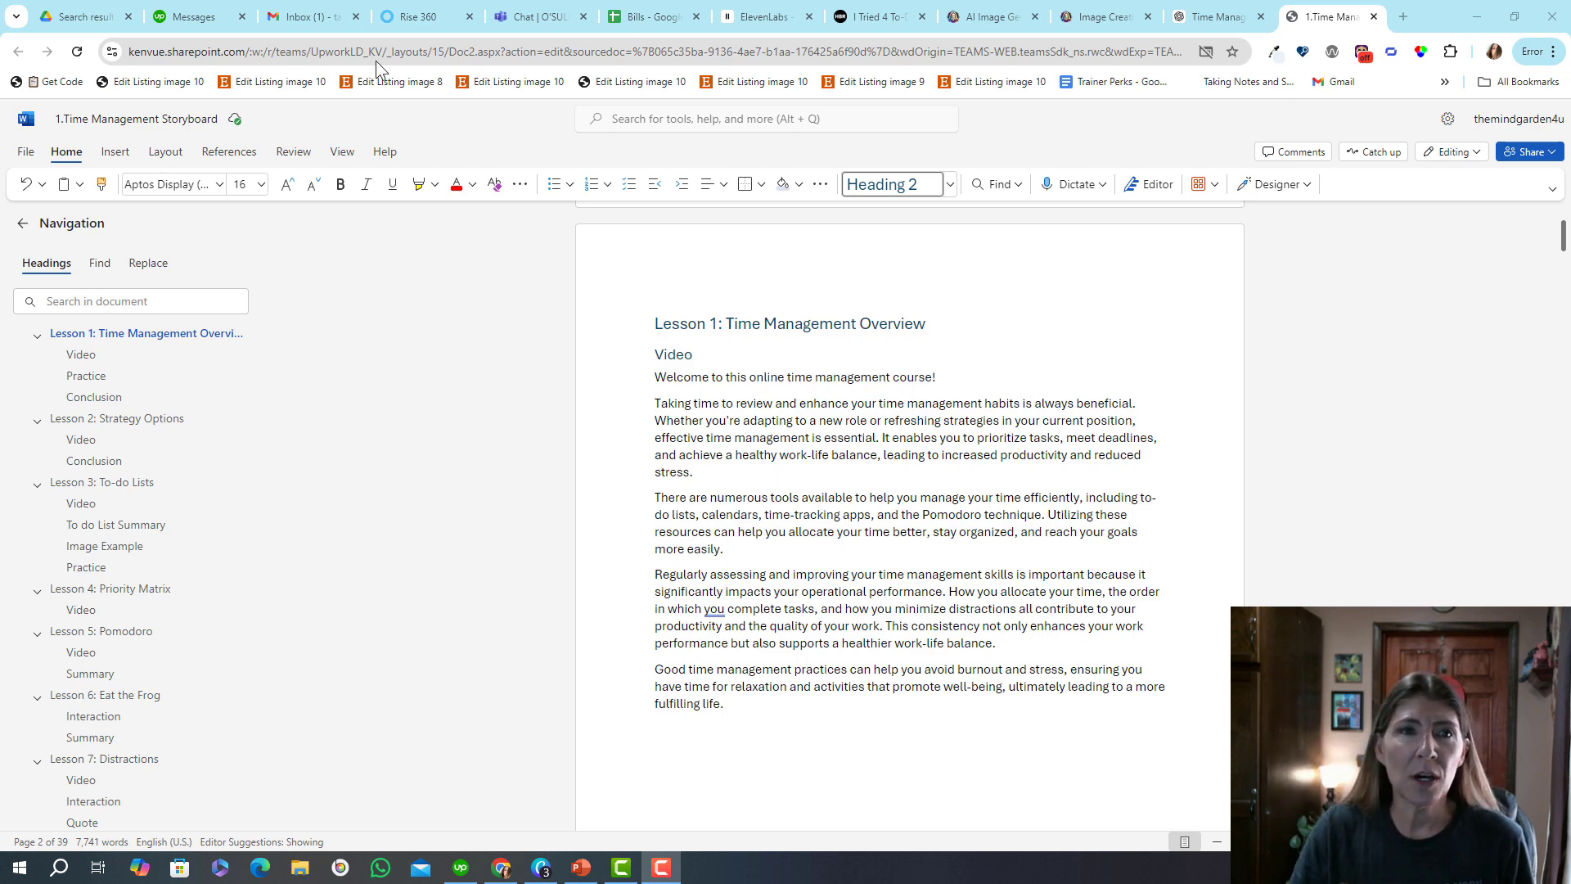
Switch from the Word storyboard to the Rise 360 content library tab.
{"action": "left_click", "coordinate": [417, 17]}
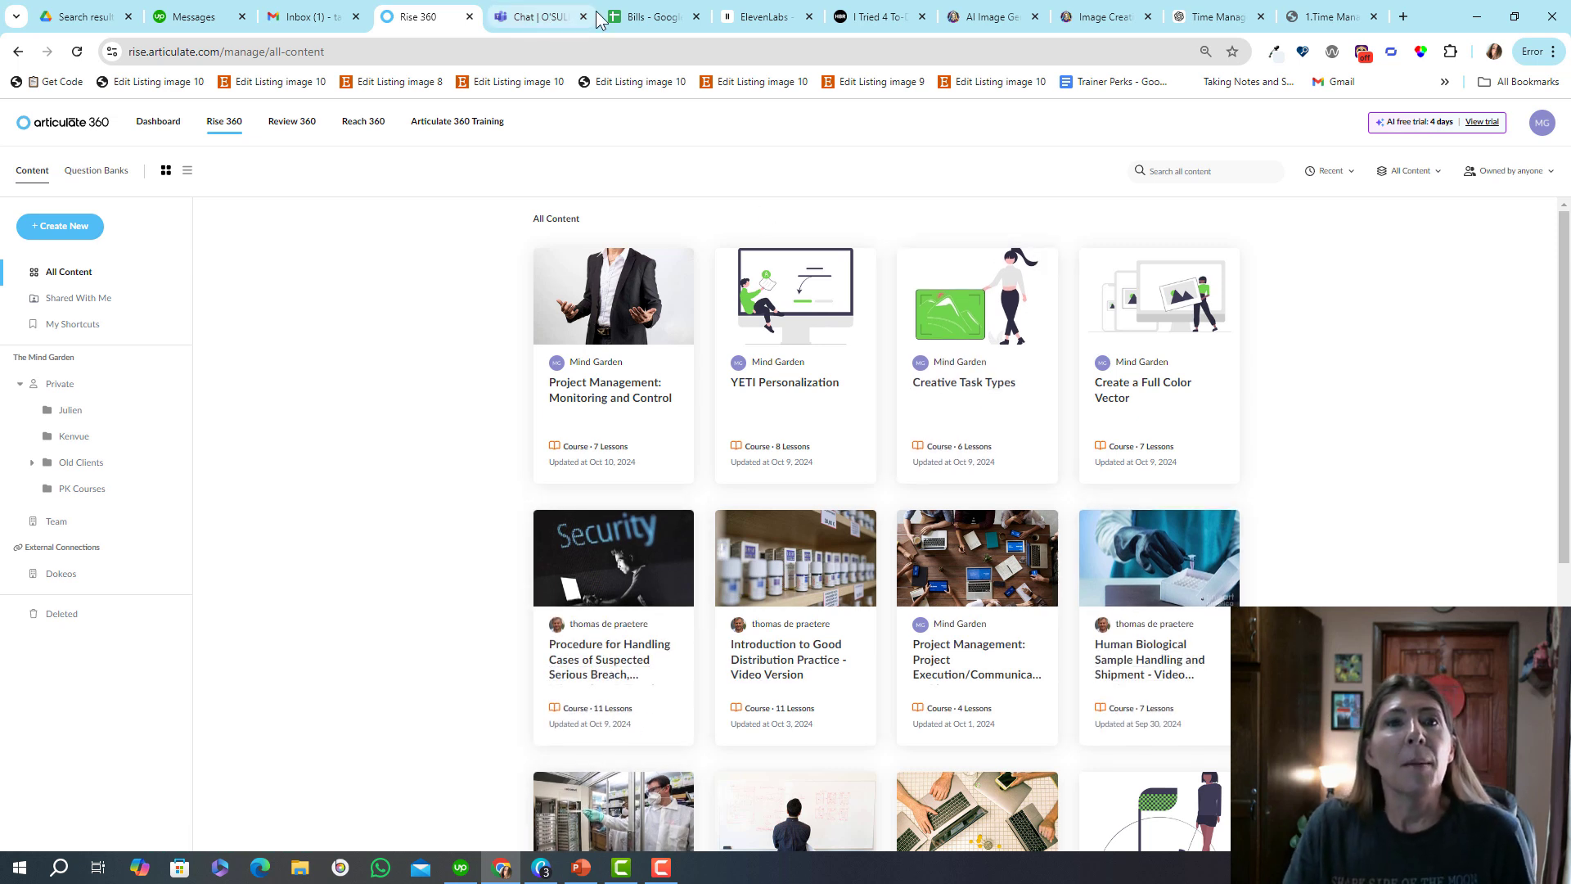
Return to the Word storyboard and move through Lesson 1's Video and Practice headings to its Conclusion.
{"action": "left_click", "coordinate": [1327, 18]}
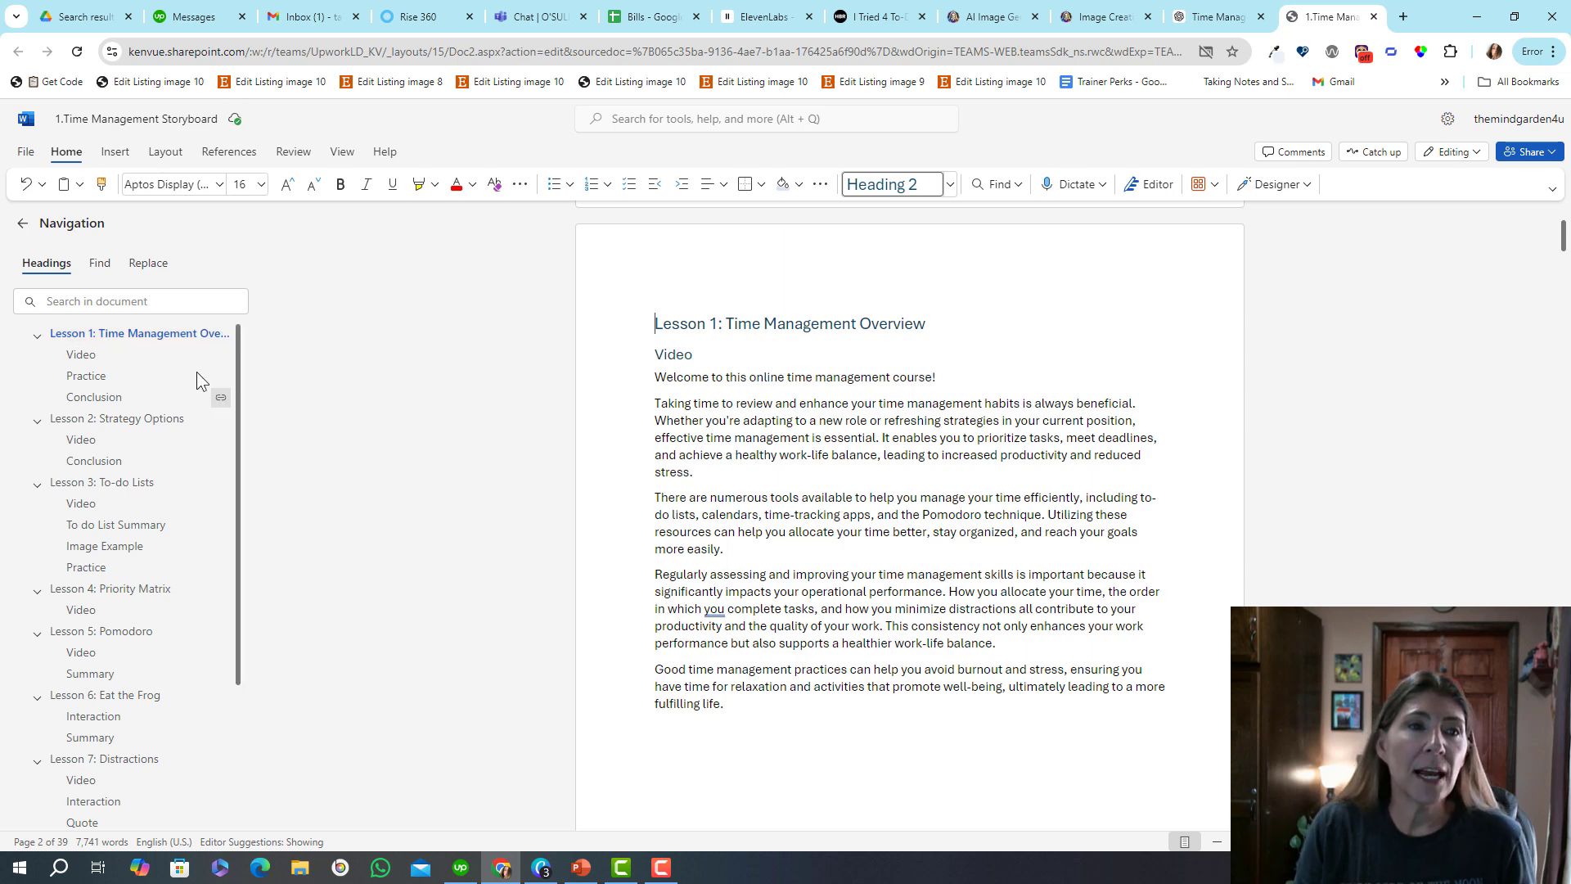
{"action": "left_click", "coordinate": [109, 355]}
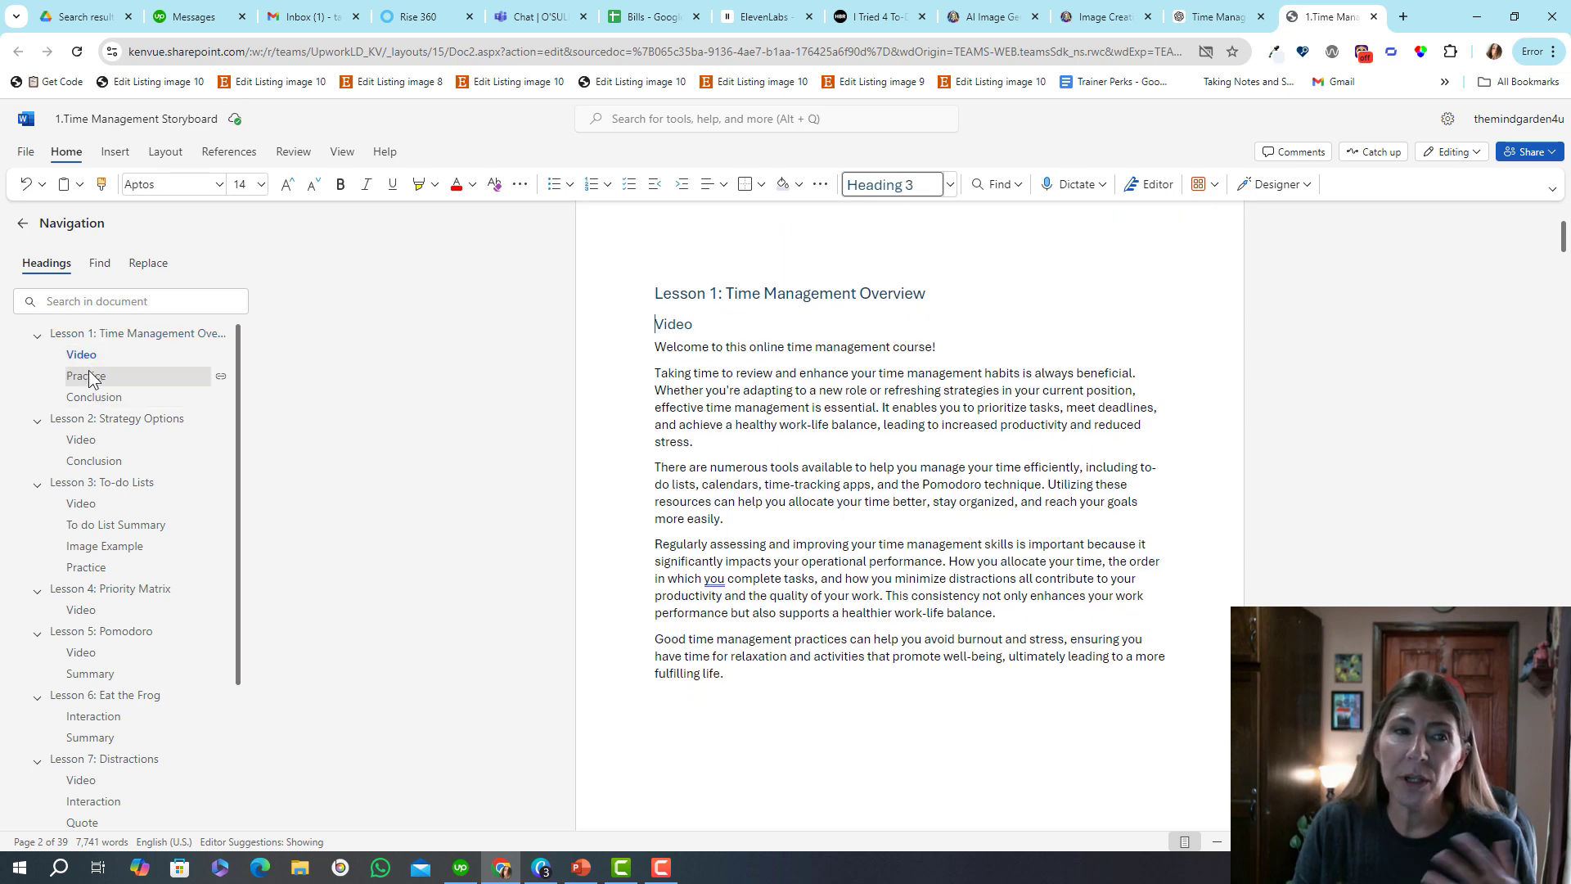
{"action": "left_click", "coordinate": [85, 380]}
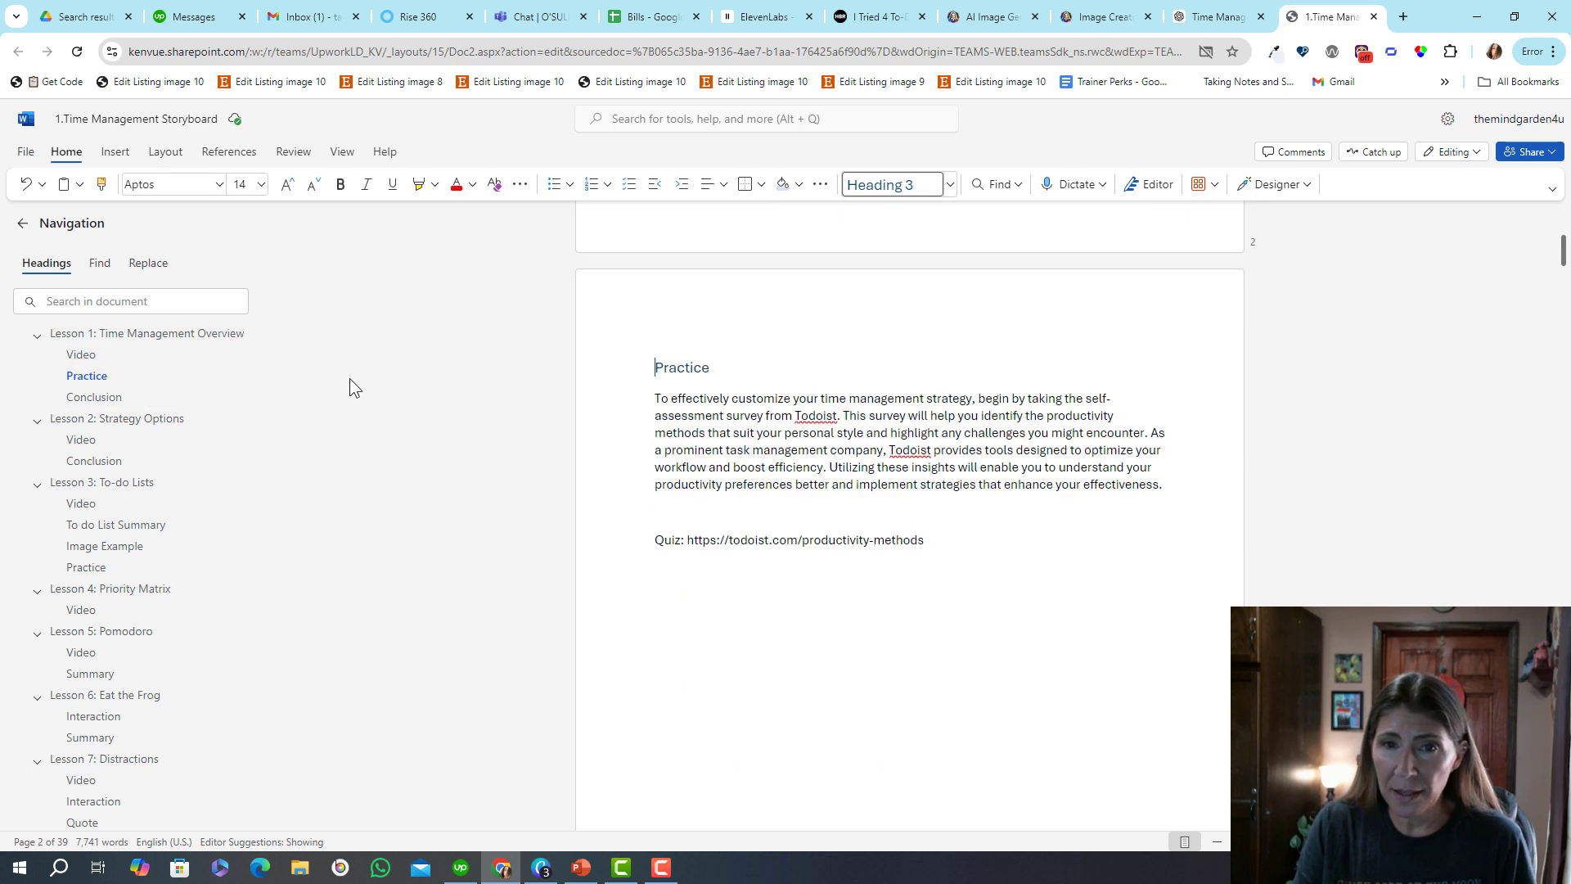
{"action": "left_click", "coordinate": [83, 399]}
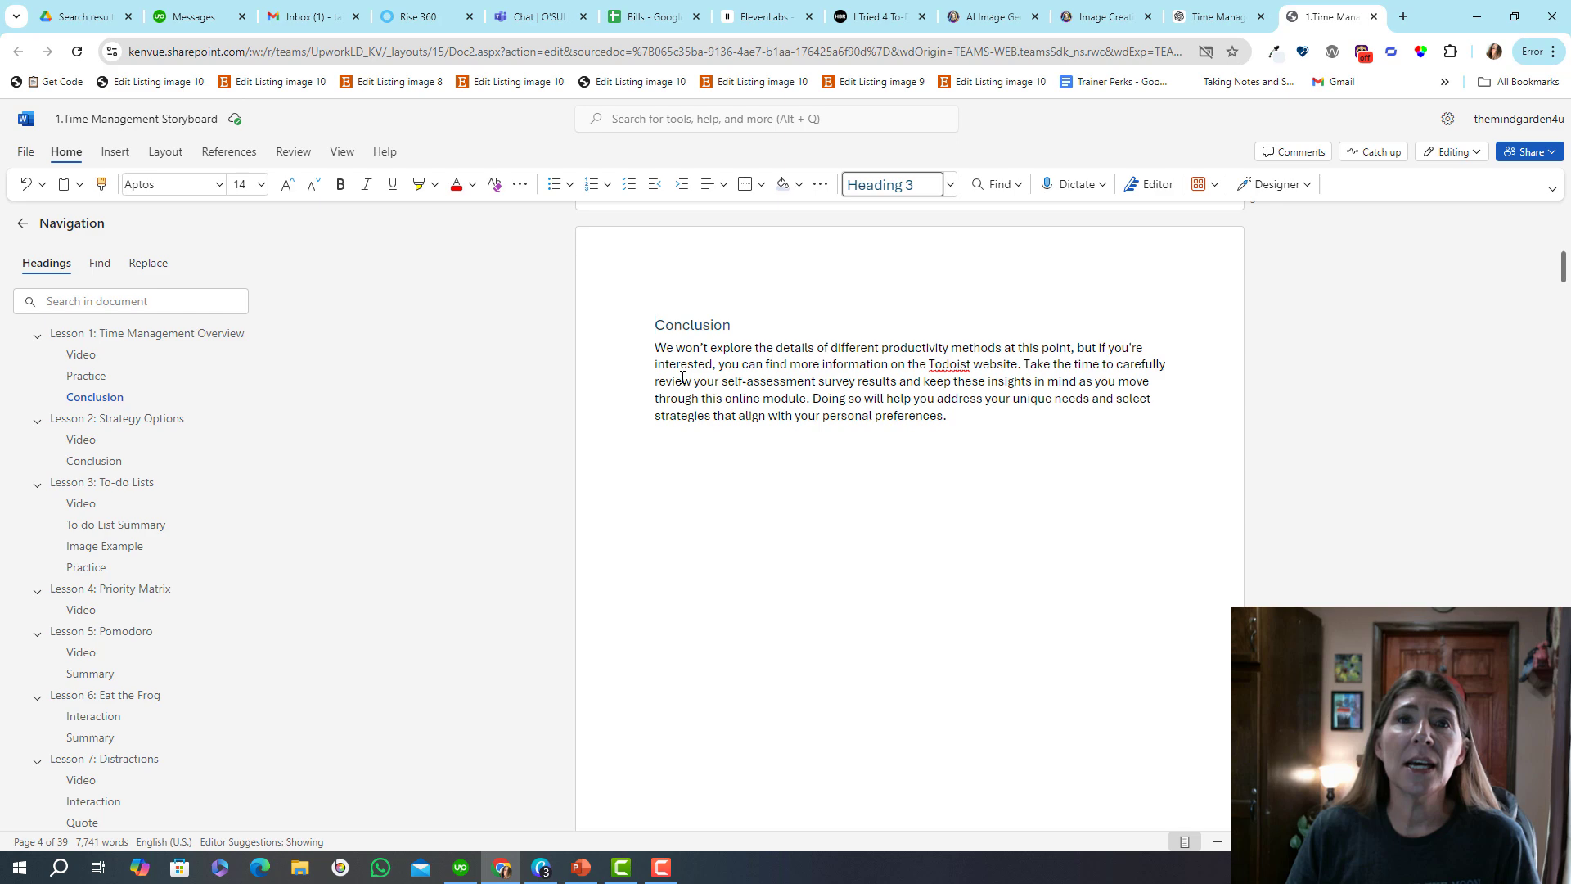
Open the ChatGPT time-management chat, clear the reply's selection, and review the earlier summaries.
{"action": "left_click", "coordinate": [1211, 16]}
{"action": "scroll", "coordinate": [1013, 614], "scroll_direction": "up", "scroll_amount": 7}
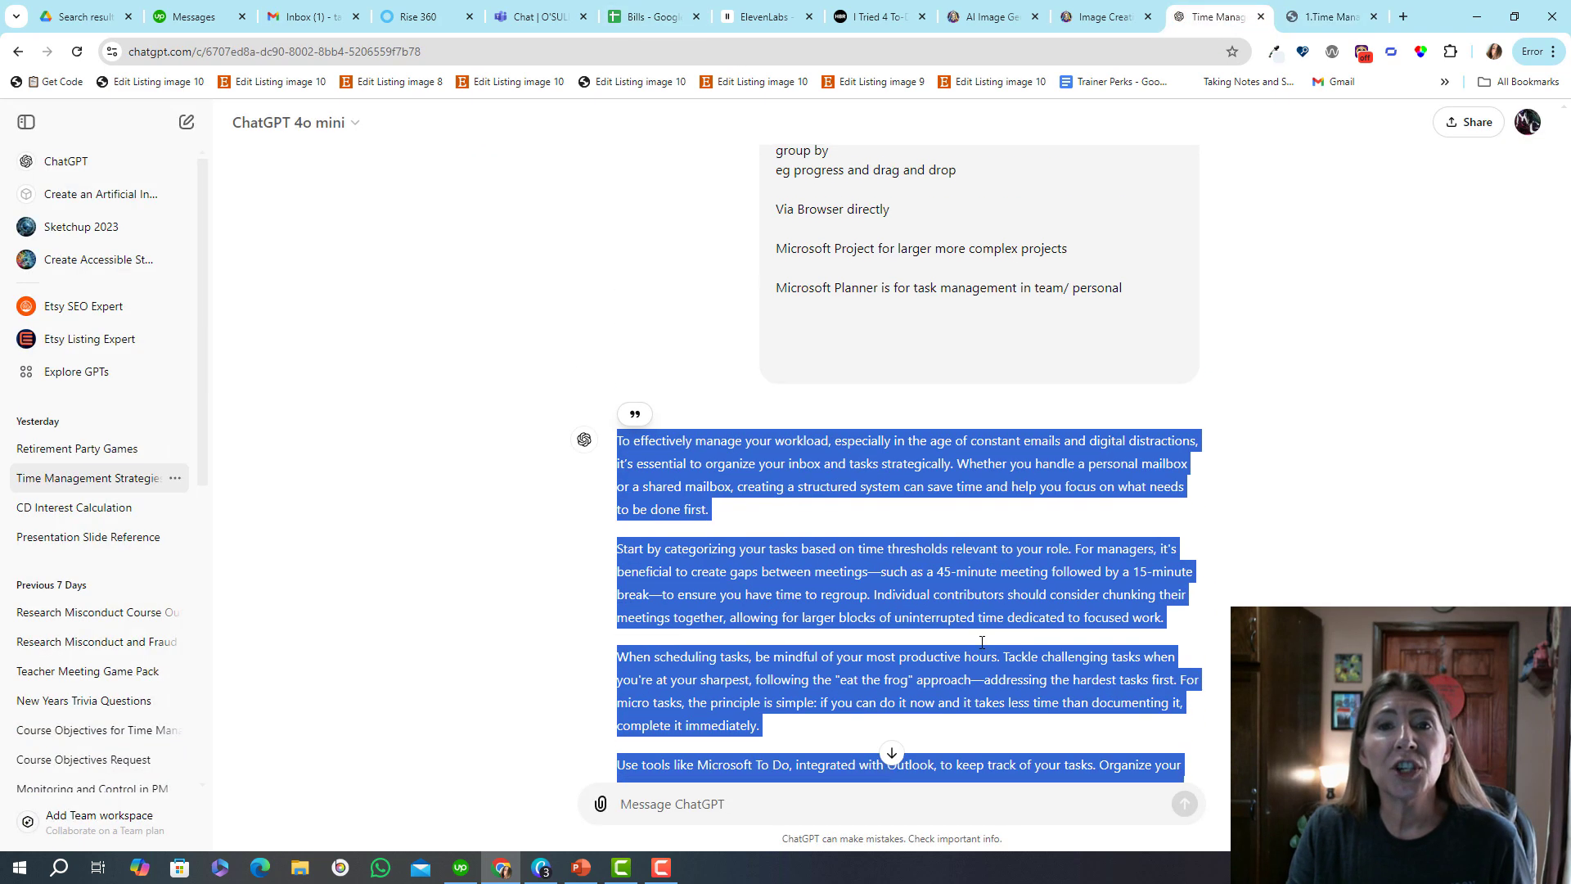
{"action": "left_click", "coordinate": [1152, 650]}
{"action": "scroll", "coordinate": [1050, 543], "scroll_direction": "up", "scroll_amount": 10}
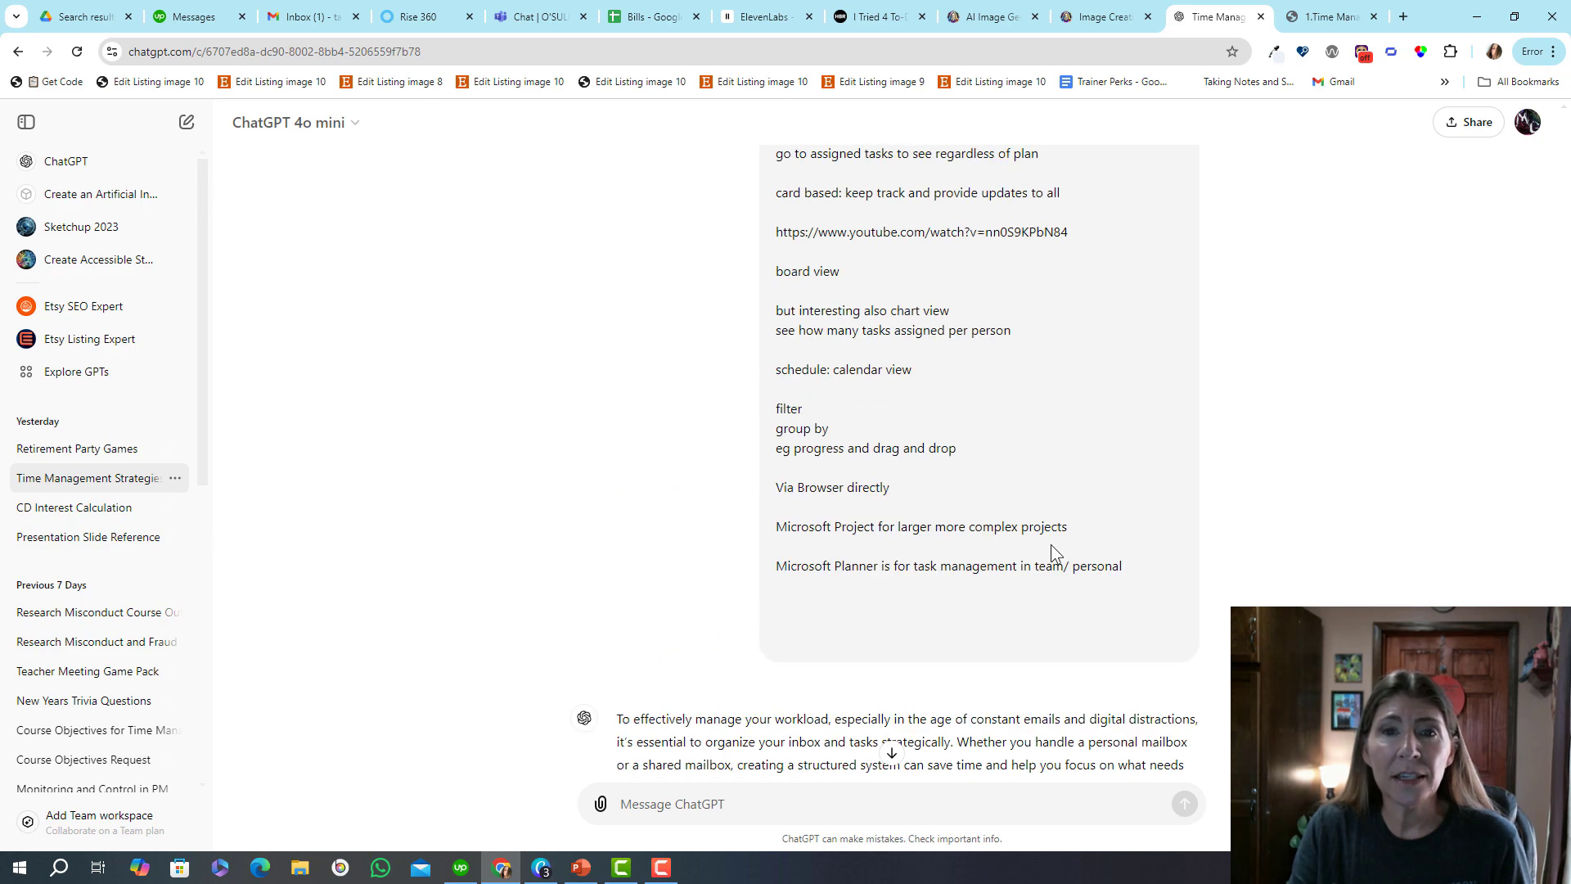
{"action": "scroll", "coordinate": [1060, 564], "scroll_direction": "up", "scroll_amount": 15}
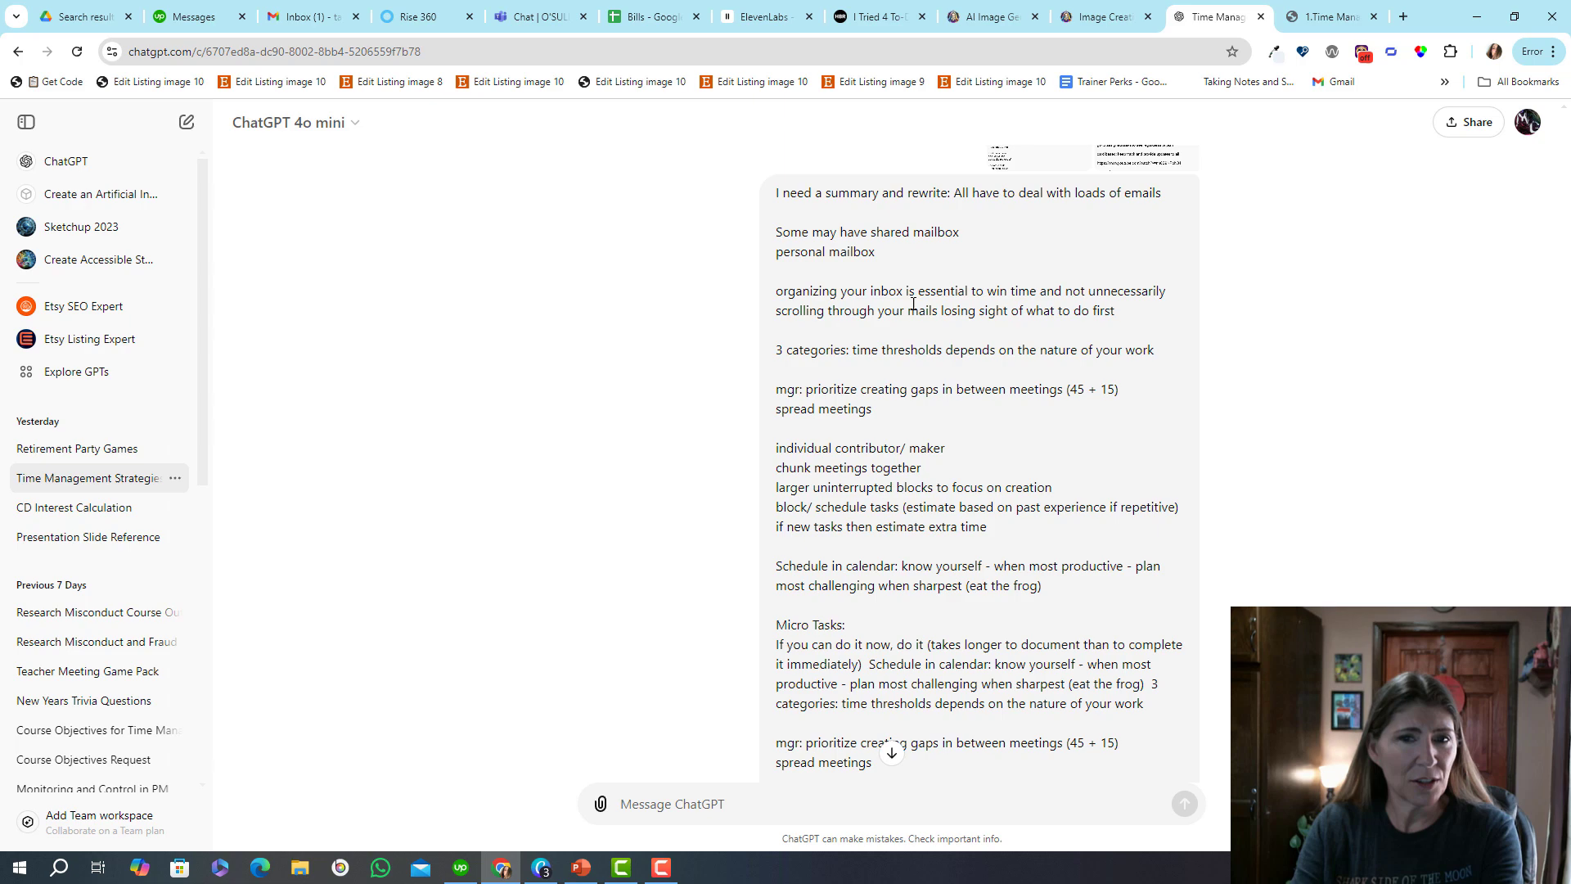
{"action": "scroll", "coordinate": [920, 385], "scroll_direction": "down", "scroll_amount": 6}
{"action": "scroll", "coordinate": [919, 386], "scroll_direction": "down", "scroll_amount": 20}
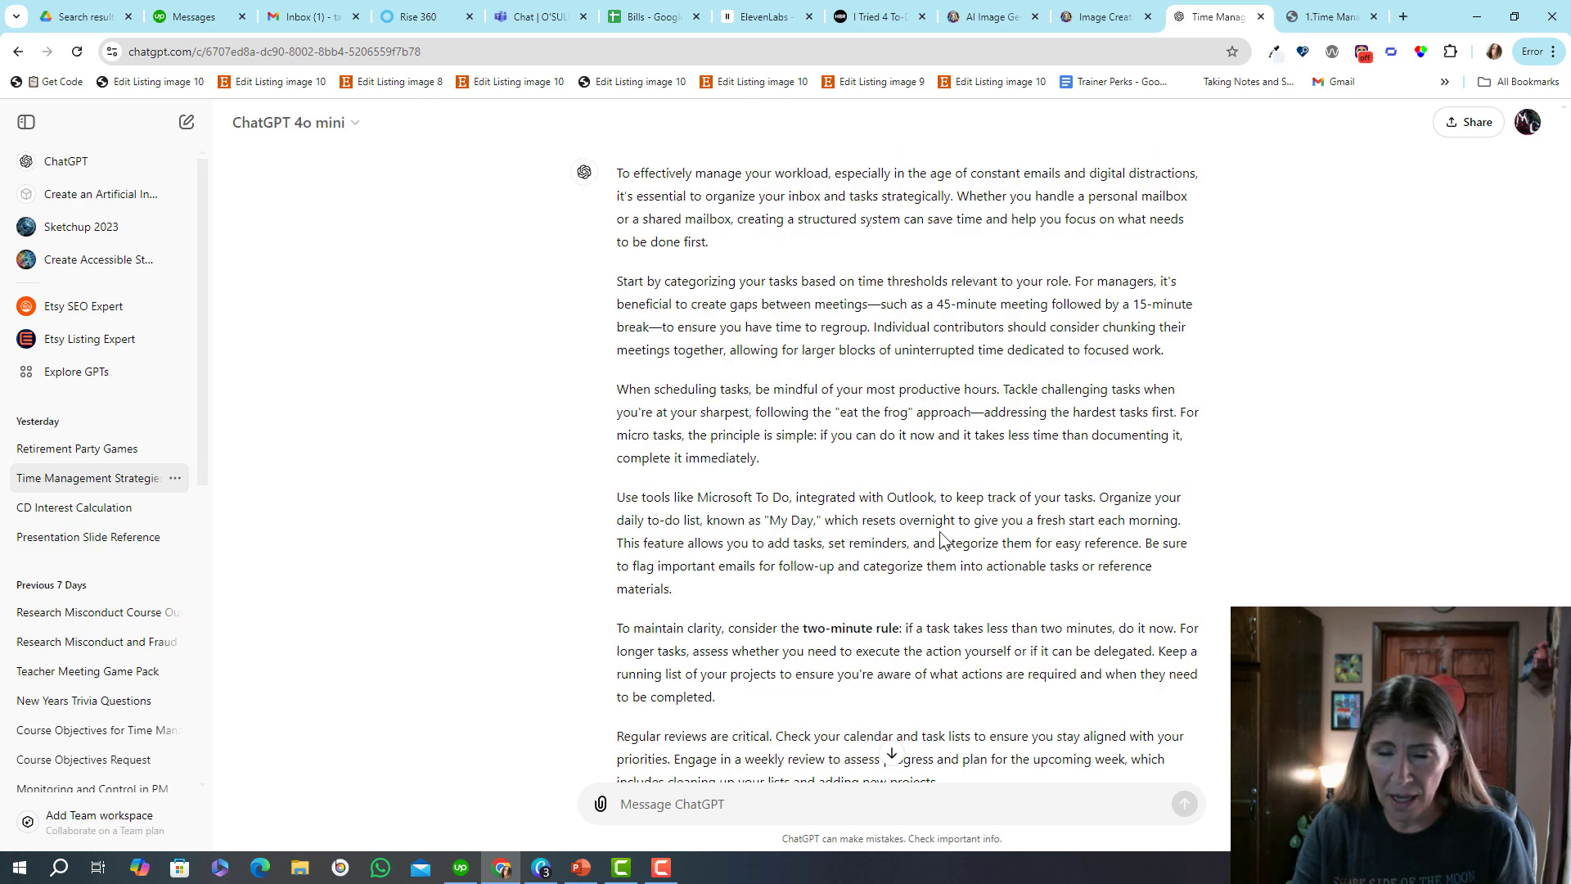
{"action": "scroll", "coordinate": [968, 488], "scroll_direction": "up", "scroll_amount": 10}
{"action": "scroll", "coordinate": [967, 489], "scroll_direction": "down", "scroll_amount": 20}
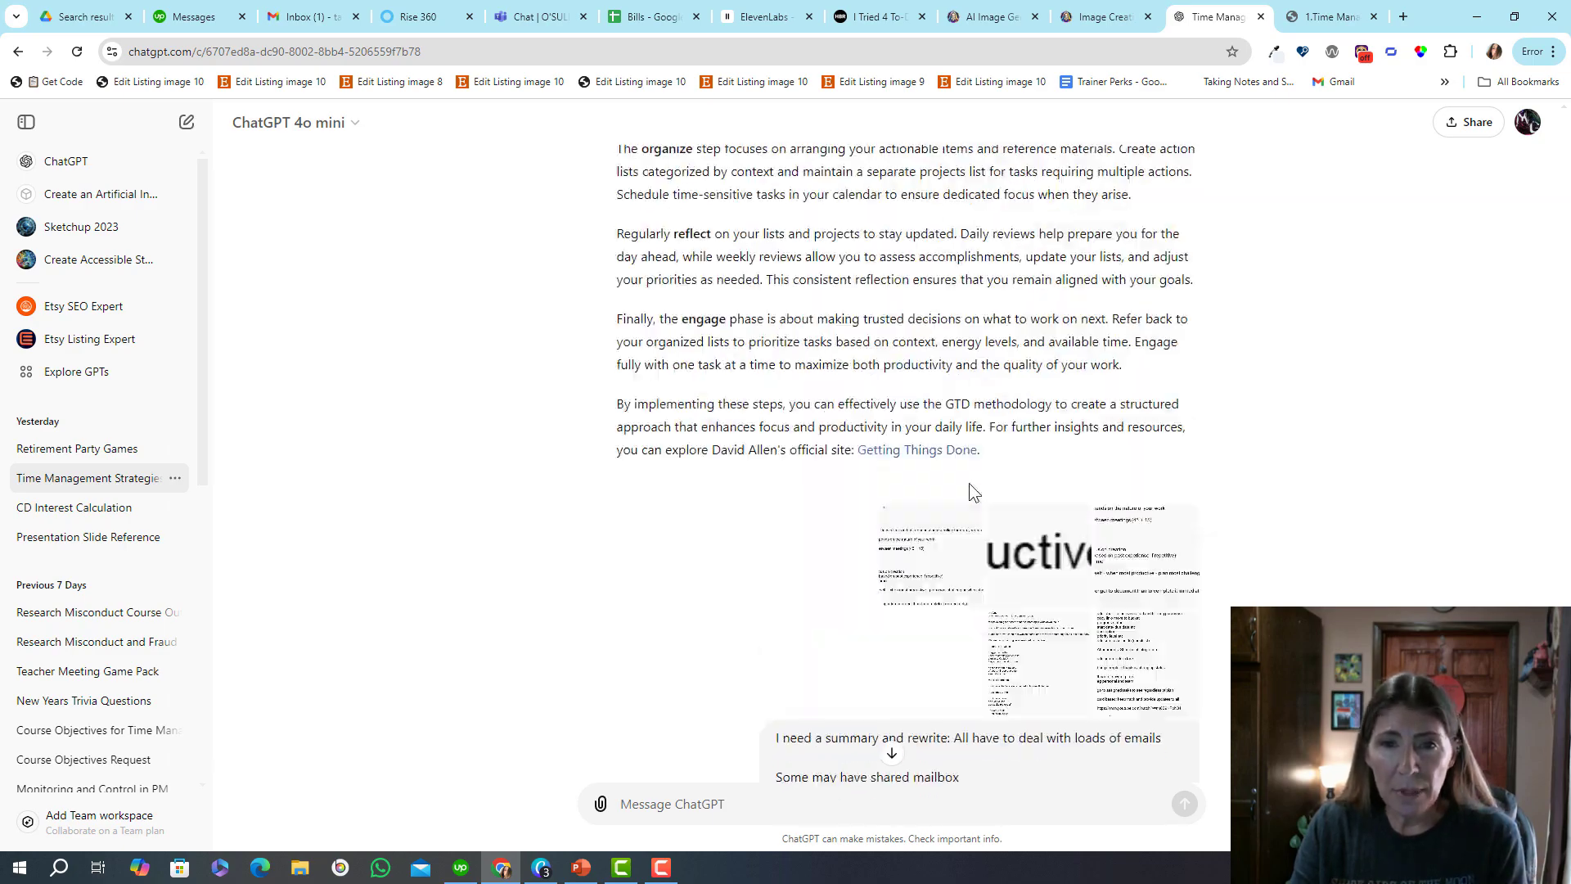
{"action": "scroll", "coordinate": [965, 470], "scroll_direction": "up", "scroll_amount": 20}
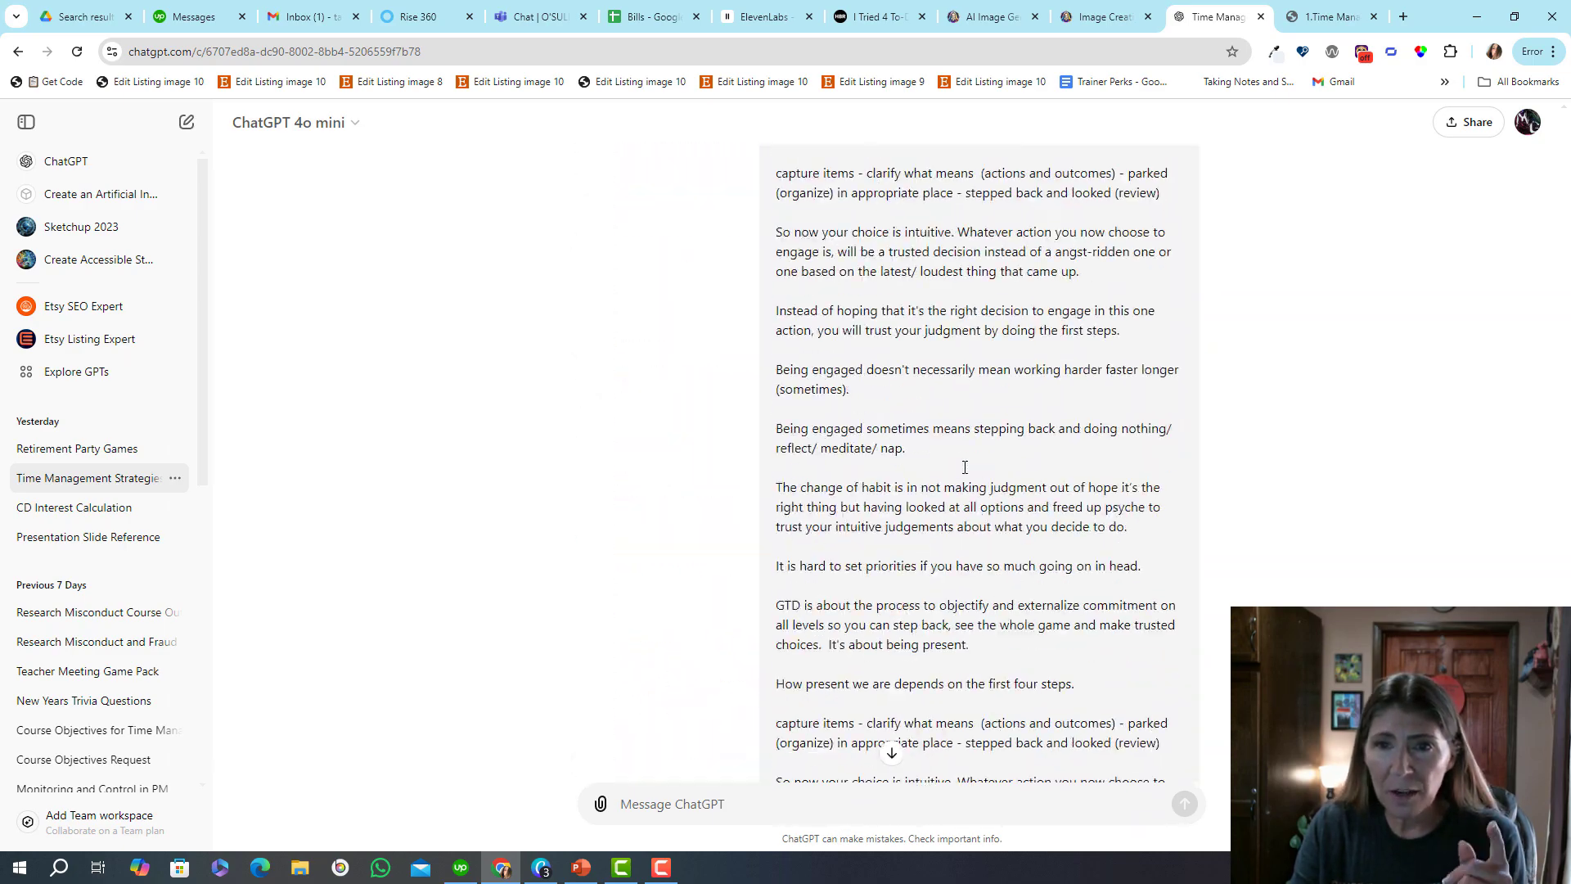
{"action": "scroll", "coordinate": [958, 457], "scroll_direction": "up", "scroll_amount": 20}
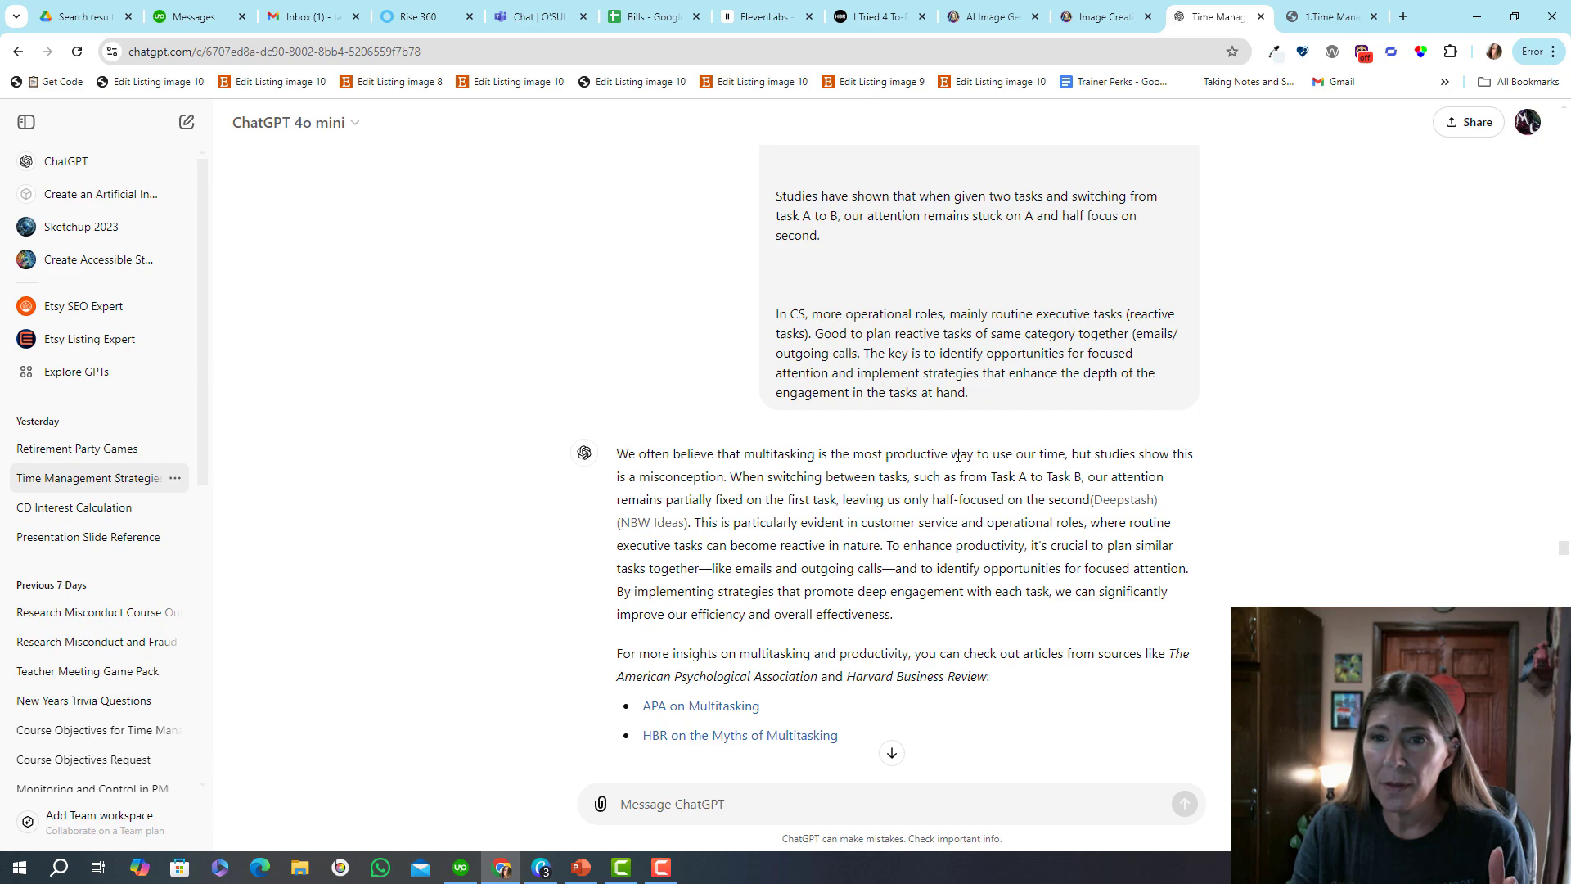
{"action": "scroll", "coordinate": [957, 455], "scroll_direction": "down", "scroll_amount": 8}
{"action": "scroll", "coordinate": [957, 455], "scroll_direction": "up", "scroll_amount": 20}
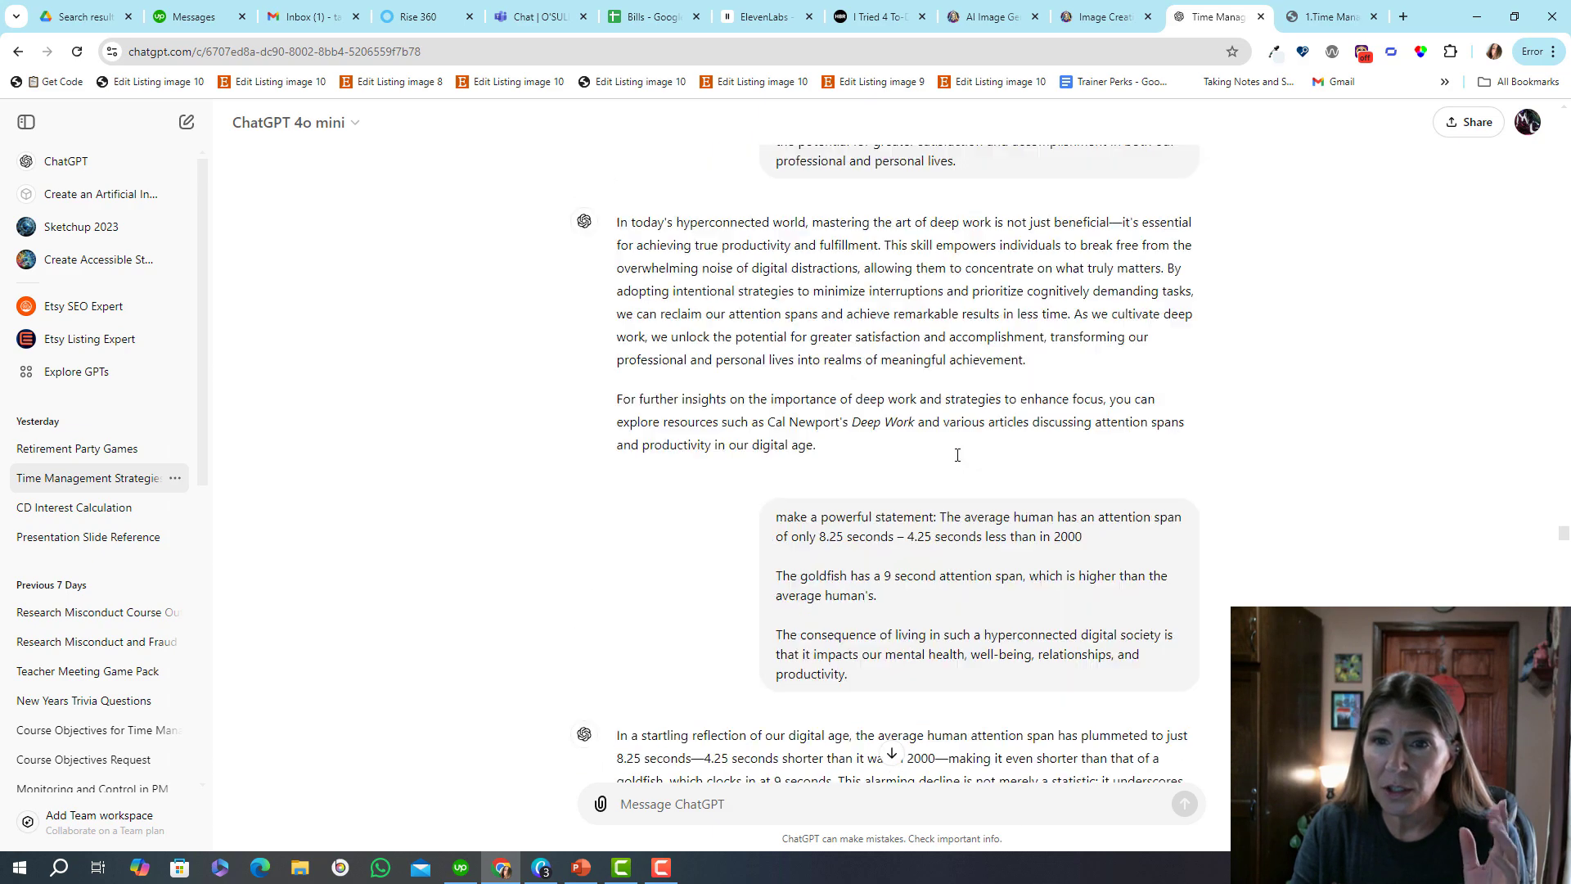
{"action": "scroll", "coordinate": [958, 452], "scroll_direction": "up", "scroll_amount": 13}
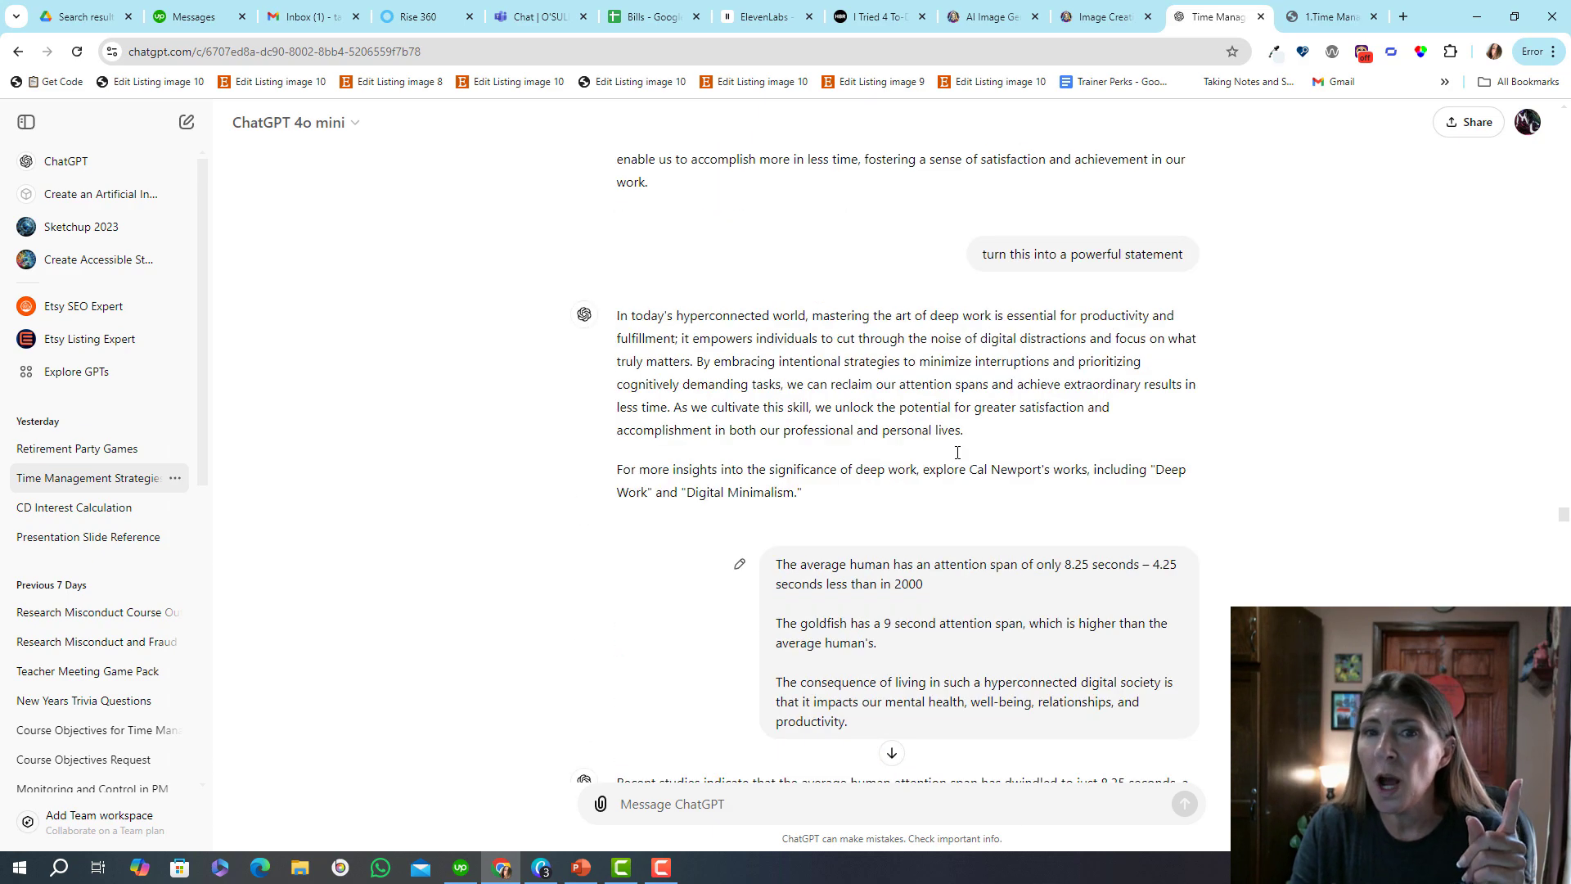
{"action": "scroll", "coordinate": [957, 453], "scroll_direction": "down", "scroll_amount": 3}
{"action": "scroll", "coordinate": [957, 453], "scroll_direction": "up", "scroll_amount": 3}
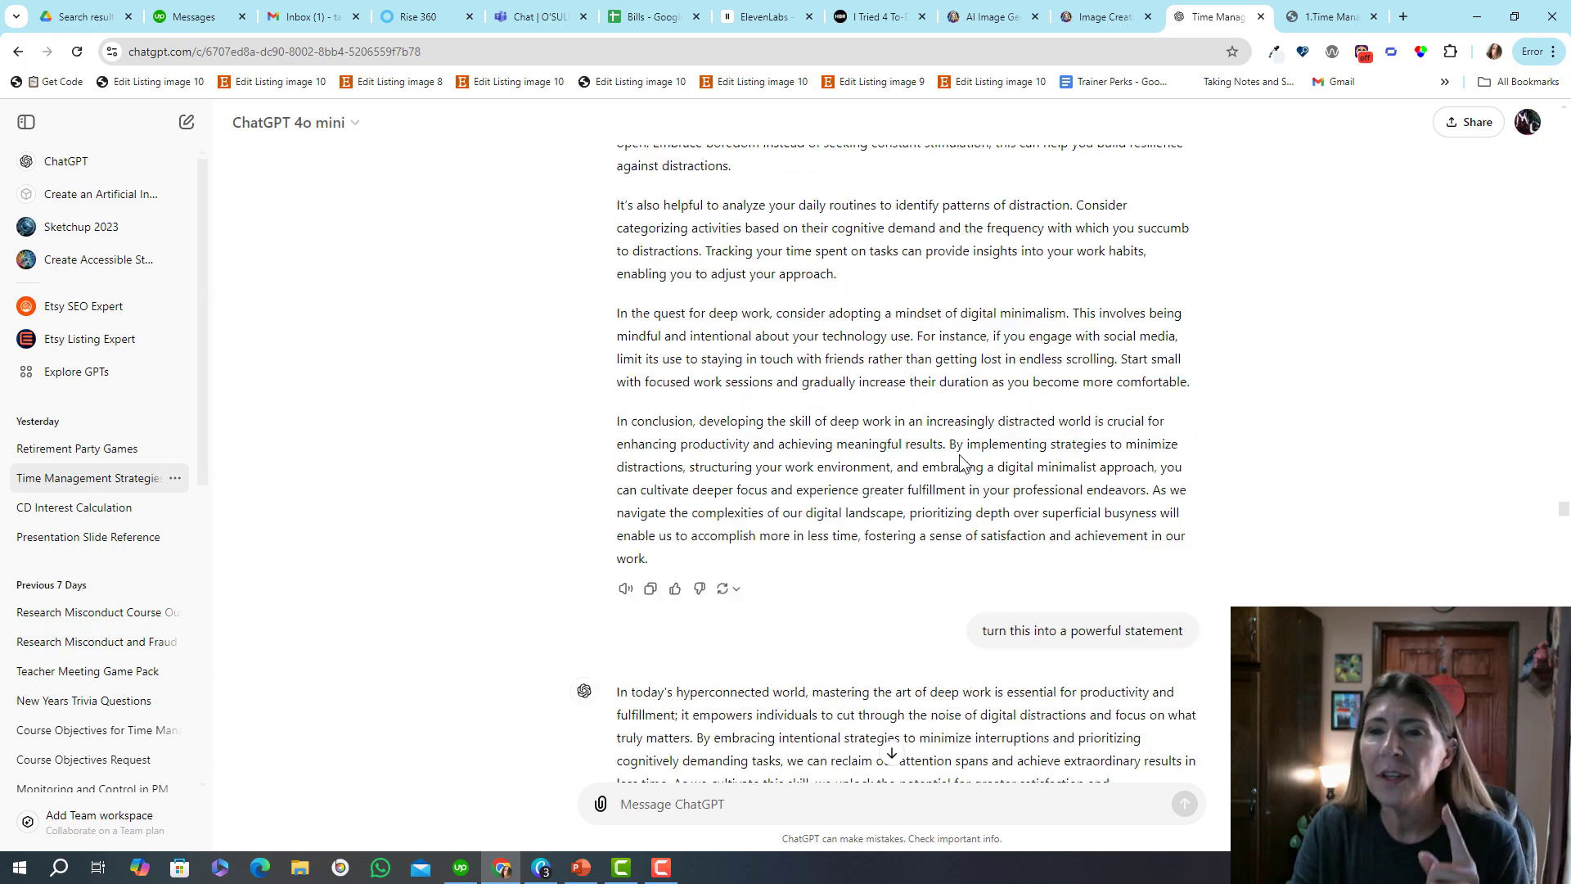
{"action": "scroll", "coordinate": [959, 454], "scroll_direction": "down", "scroll_amount": 3}
{"action": "scroll", "coordinate": [959, 458], "scroll_direction": "up", "scroll_amount": 20}
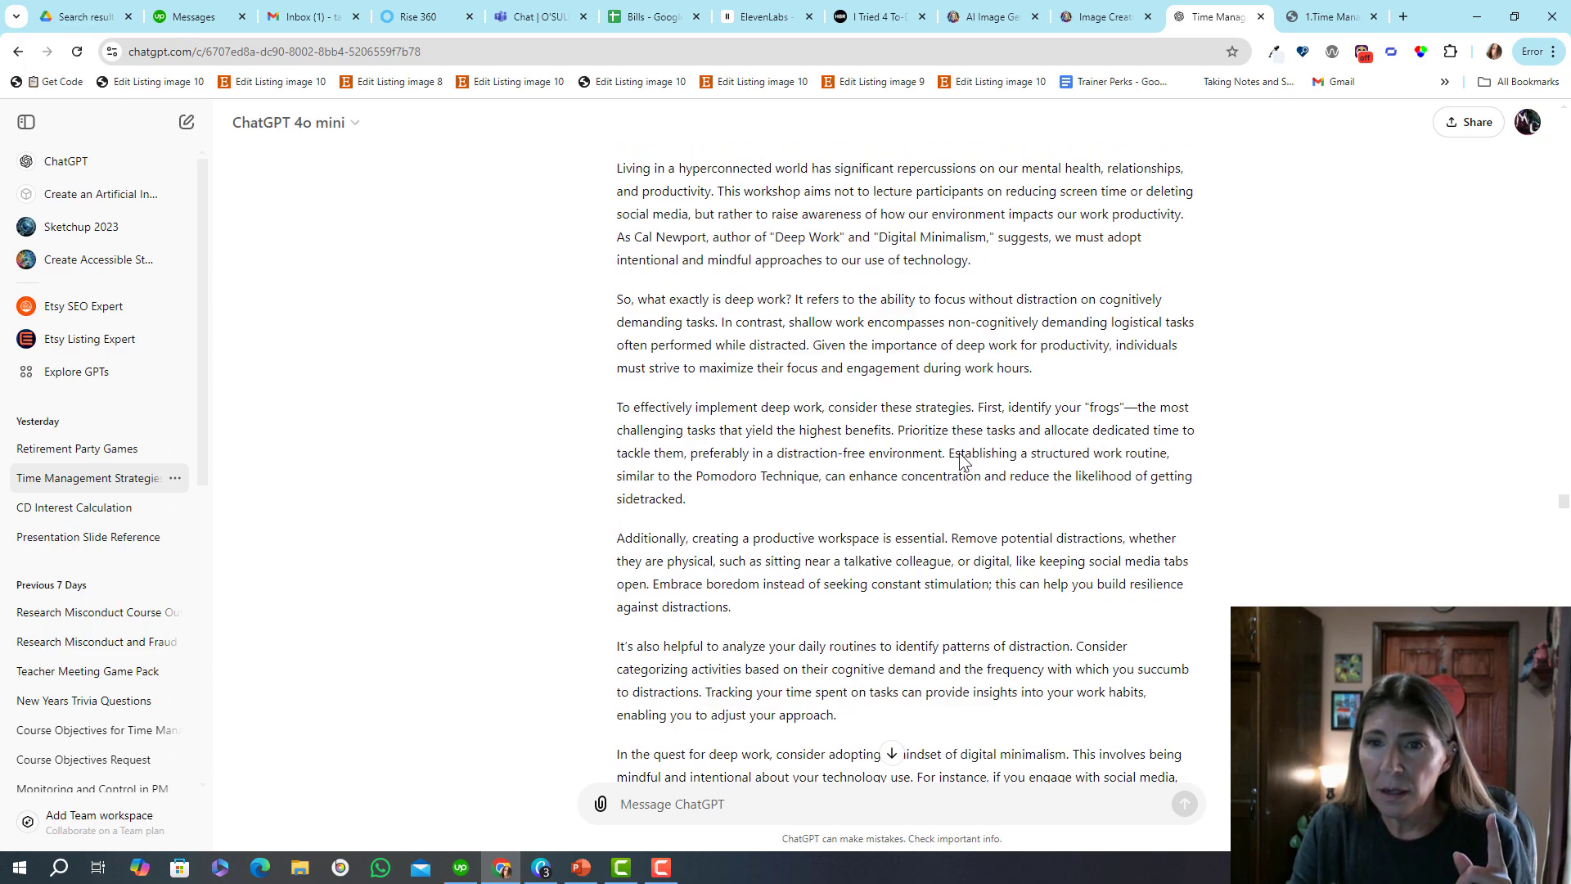
{"action": "scroll", "coordinate": [961, 452], "scroll_direction": "up", "scroll_amount": 20}
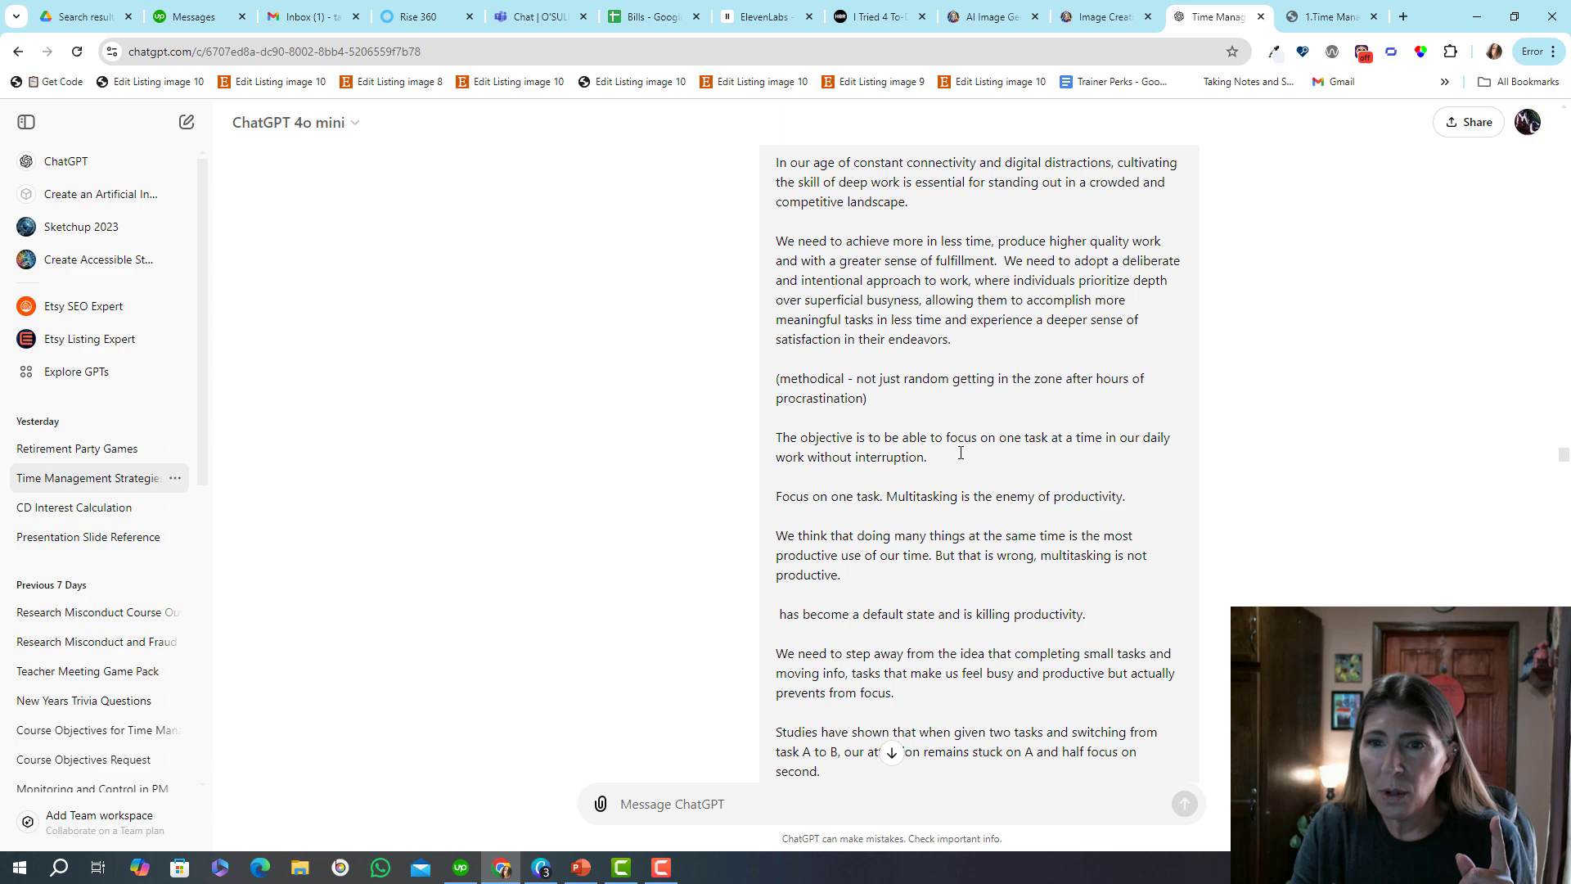
{"action": "scroll", "coordinate": [961, 452], "scroll_direction": "down", "scroll_amount": 3}
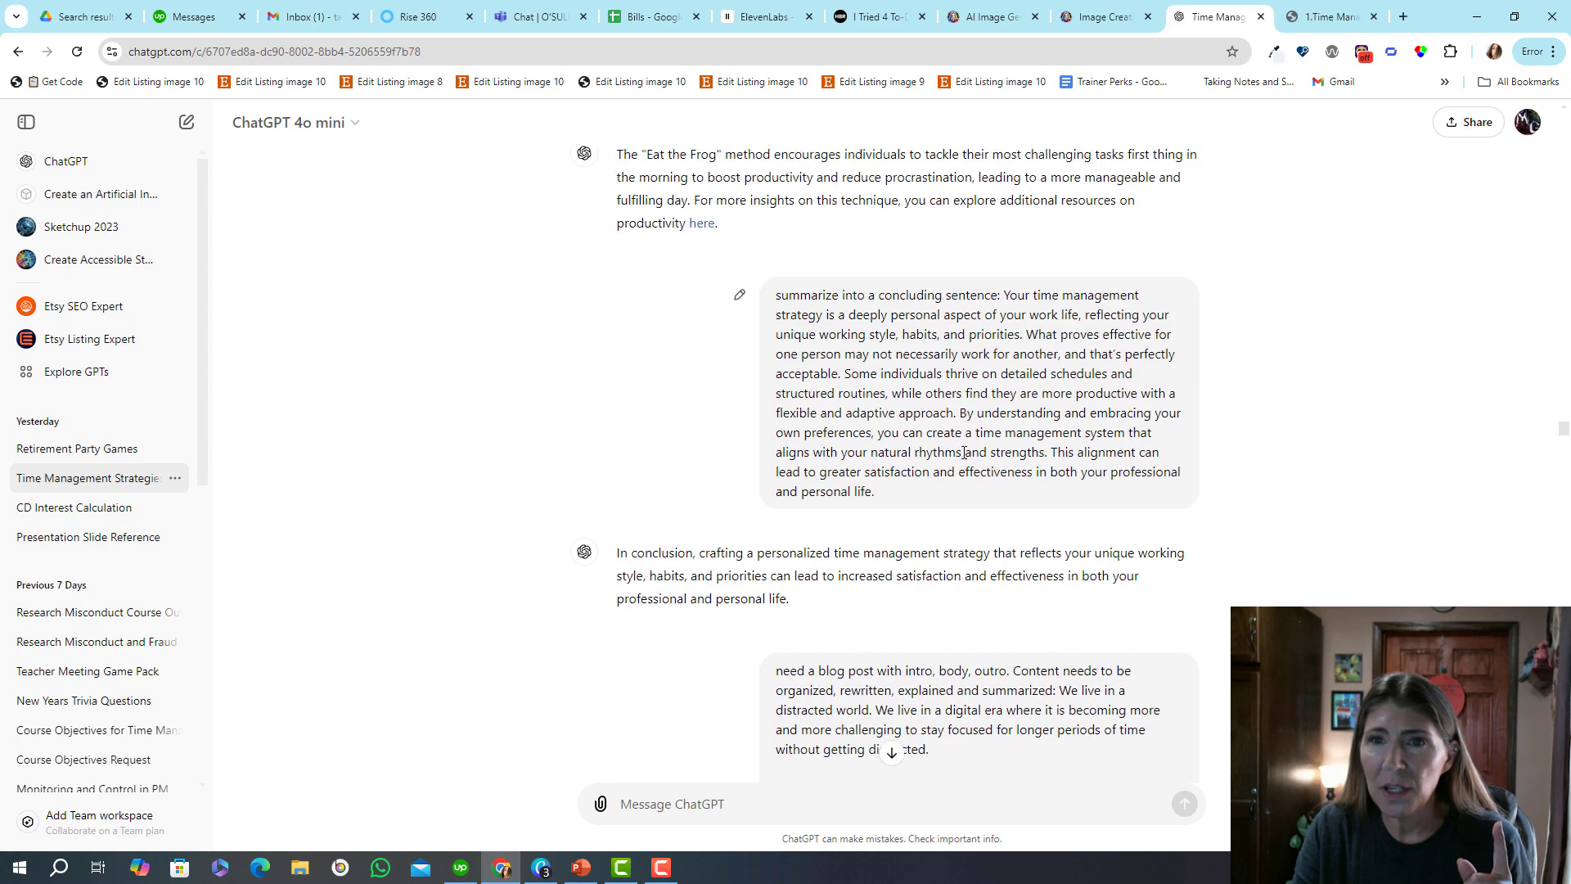
{"action": "scroll", "coordinate": [963, 452], "scroll_direction": "up", "scroll_amount": 7}
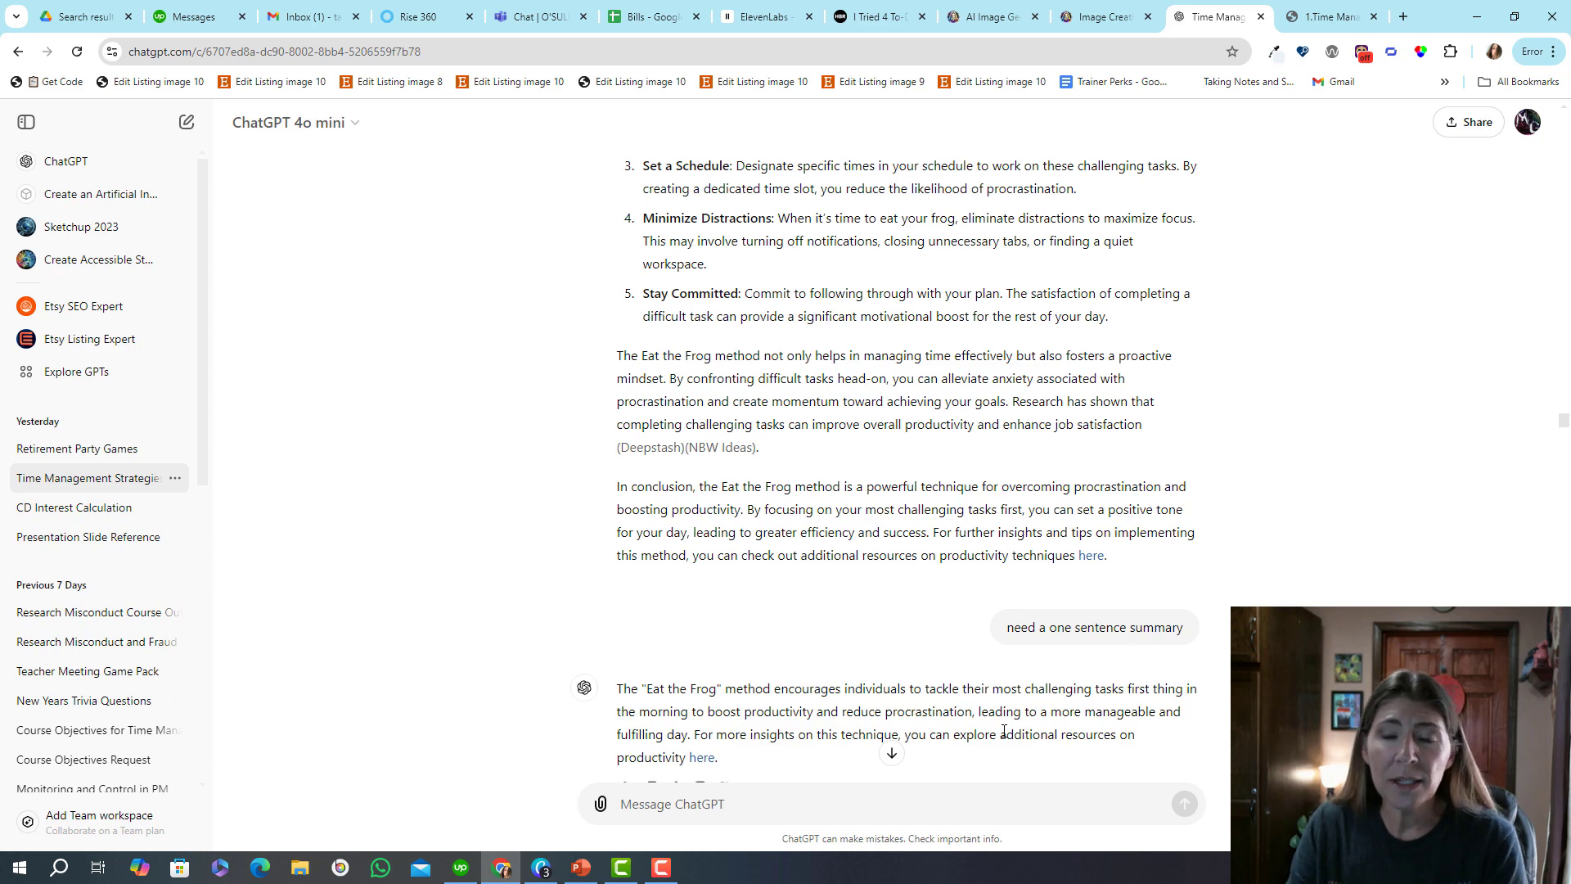
Scroll down to the powerful-statement rewrite of the 8.25-second attention-span facts.
{"action": "scroll", "coordinate": [1003, 731], "scroll_direction": "down", "scroll_amount": 15}
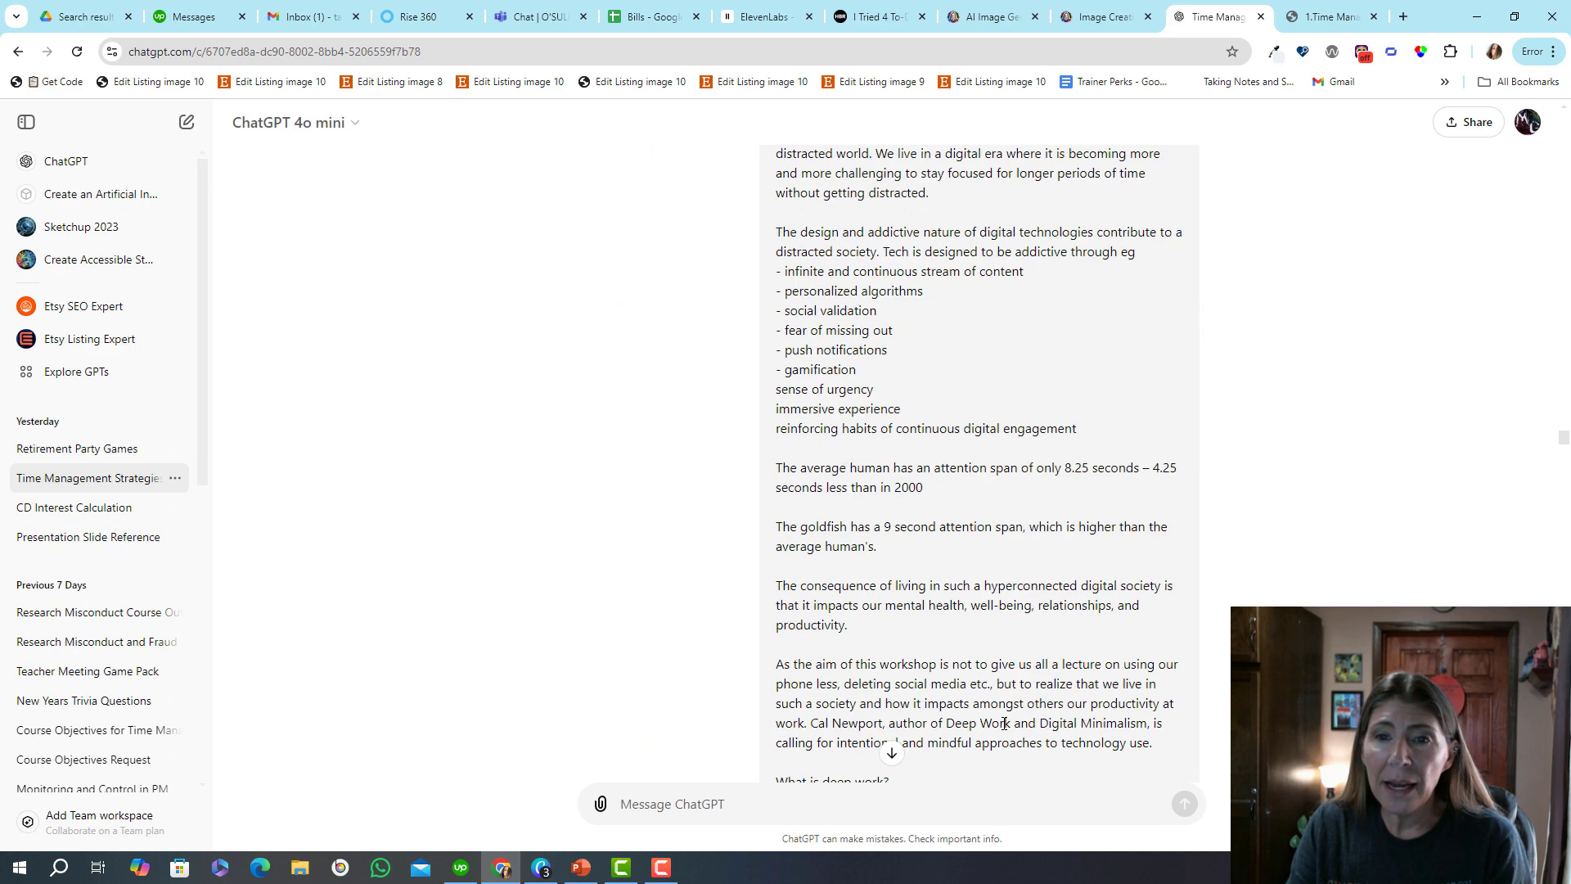
{"action": "scroll", "coordinate": [1003, 723], "scroll_direction": "down", "scroll_amount": 20}
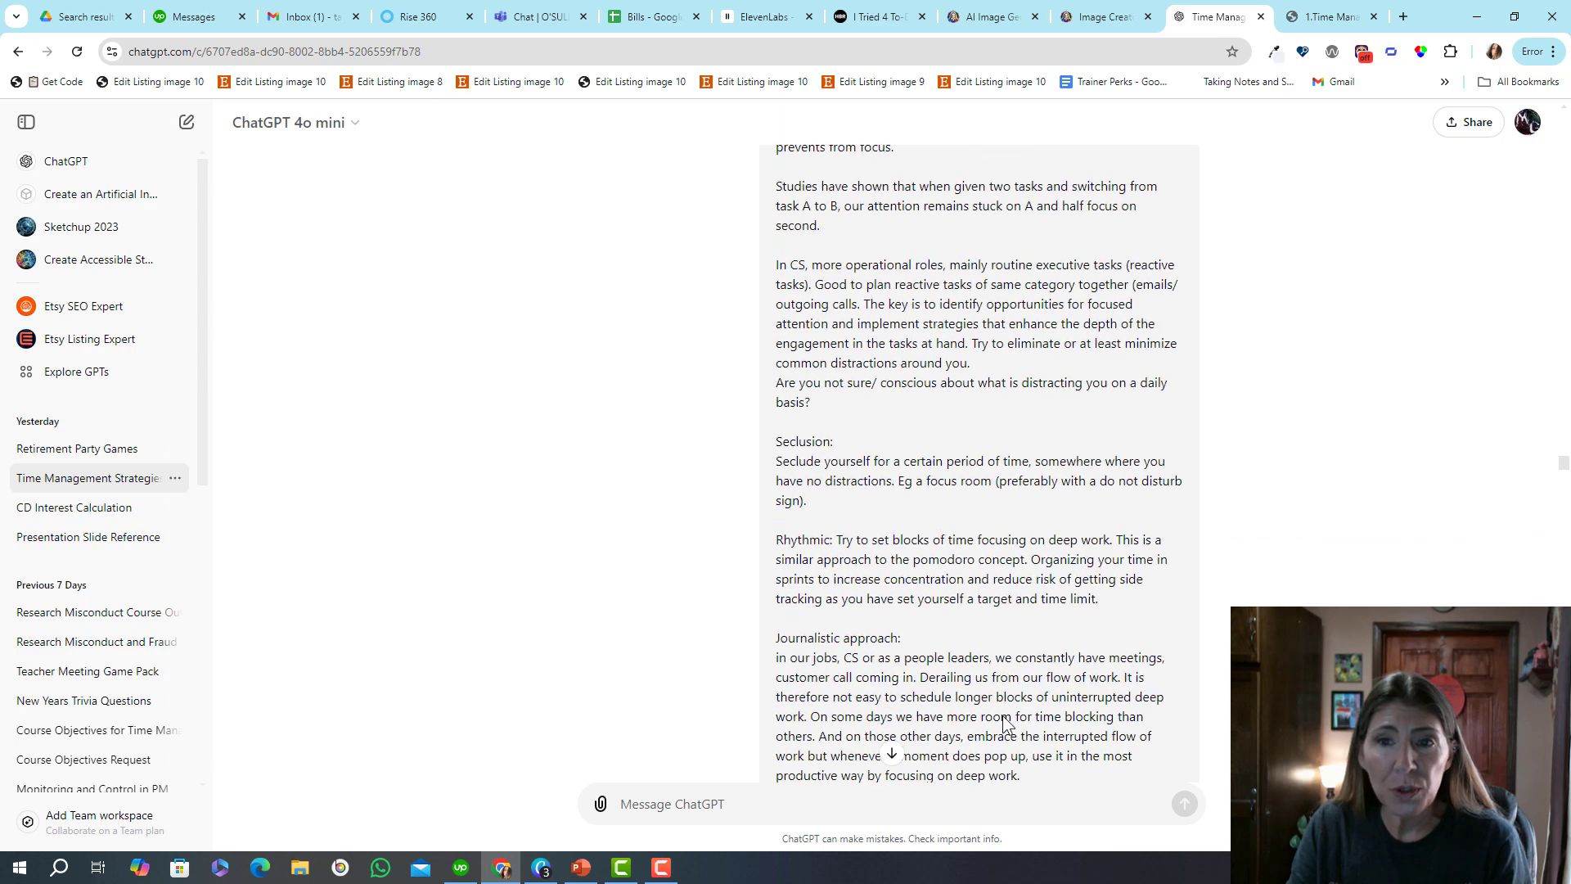
{"action": "scroll", "coordinate": [1004, 724], "scroll_direction": "down", "scroll_amount": 20}
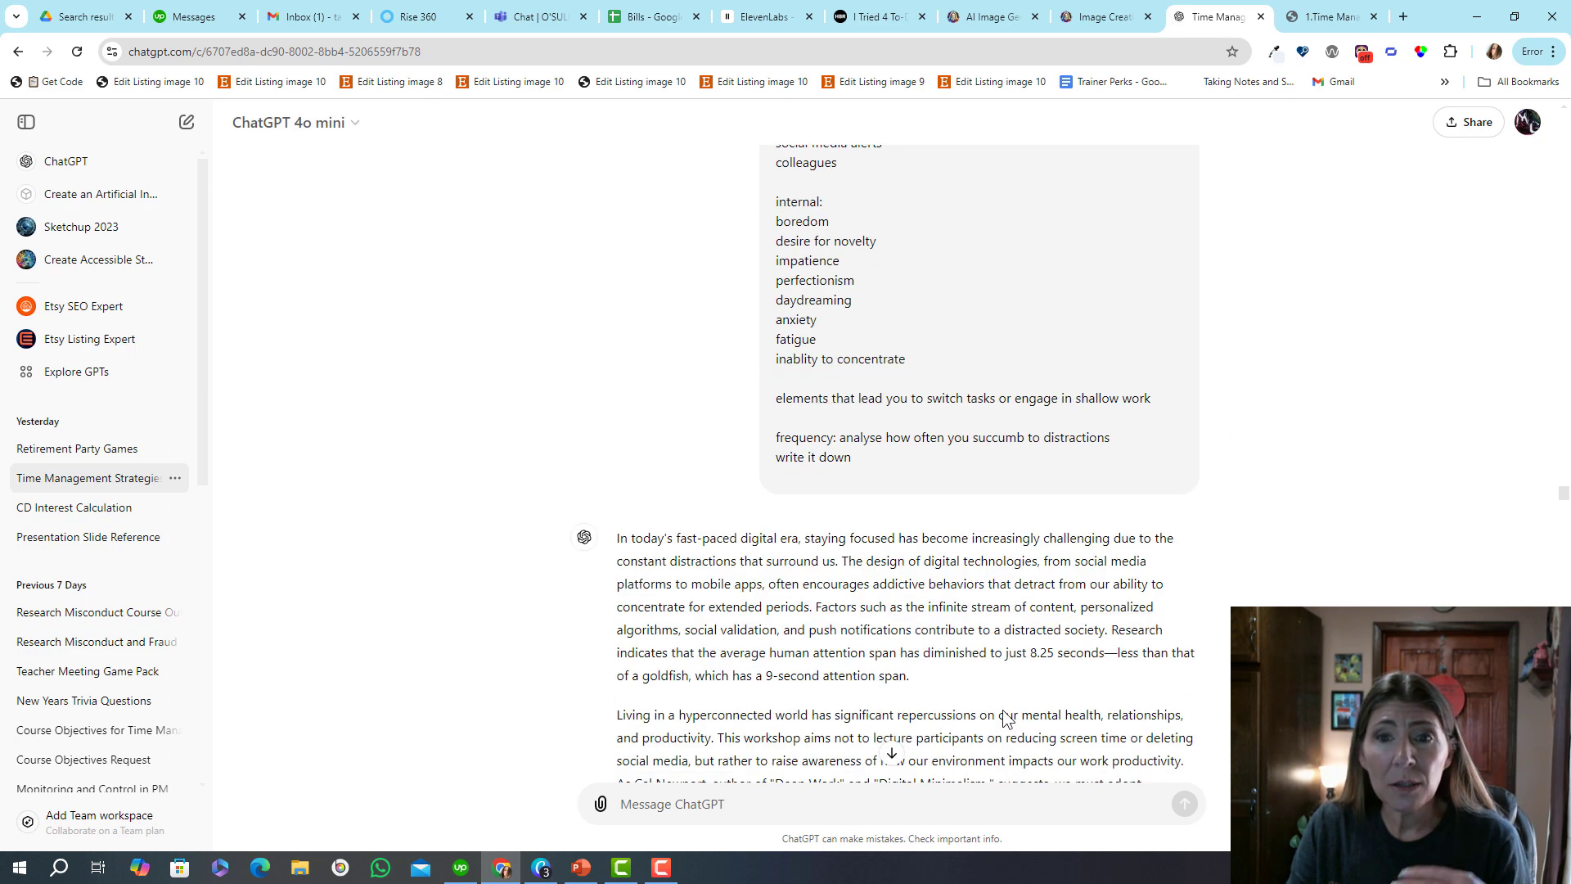
{"action": "scroll", "coordinate": [1004, 711], "scroll_direction": "down", "scroll_amount": 15}
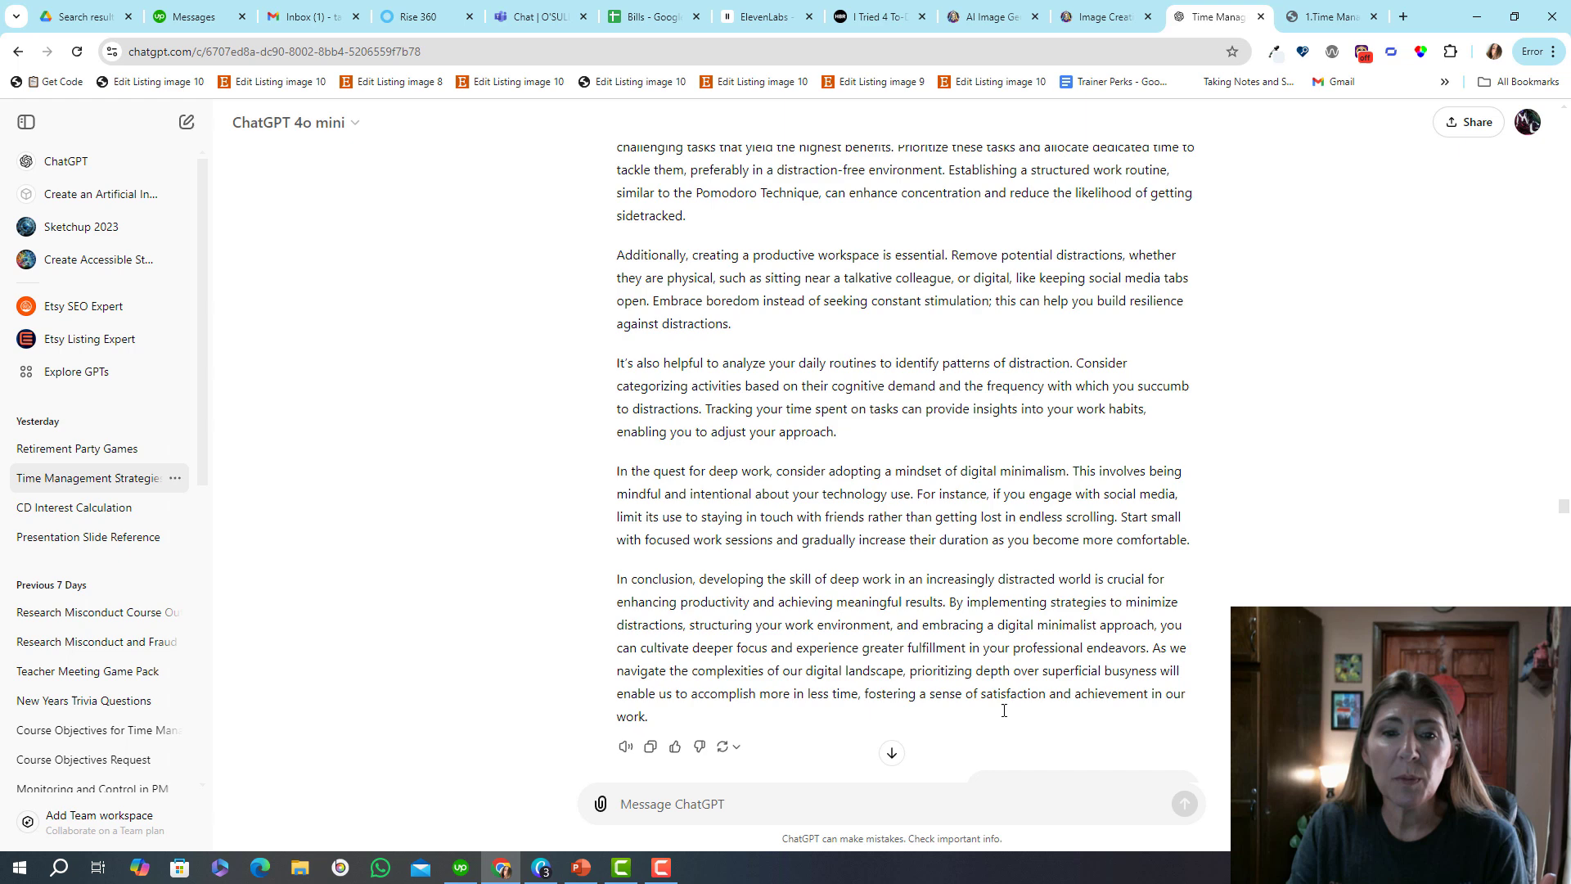
{"action": "scroll", "coordinate": [1003, 711], "scroll_direction": "down", "scroll_amount": 6}
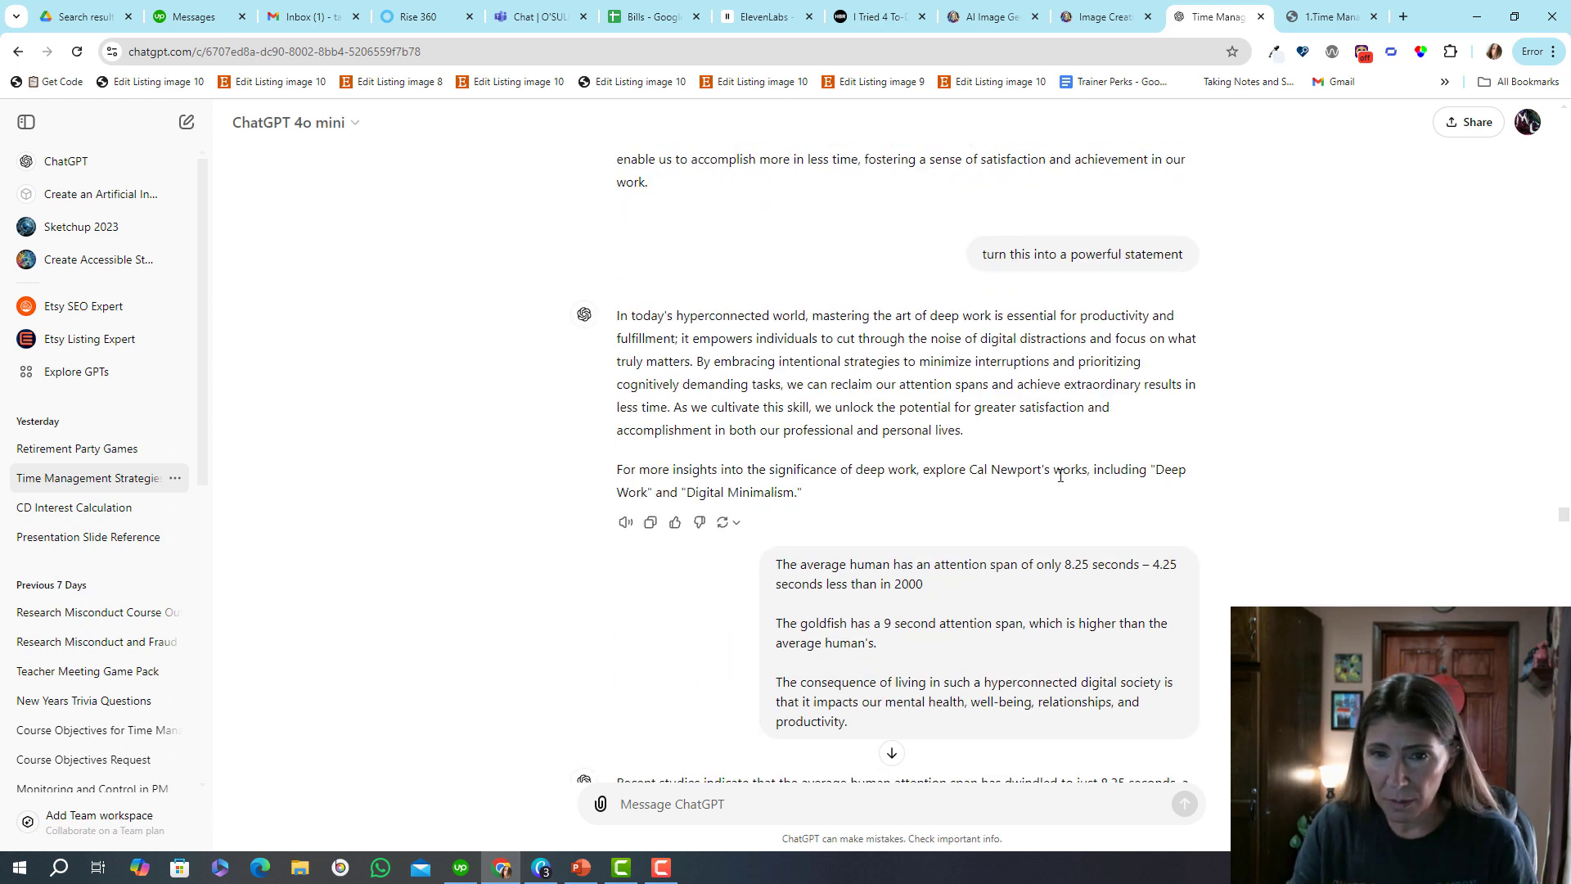
{"action": "scroll", "coordinate": [1061, 475], "scroll_direction": "down", "scroll_amount": 12}
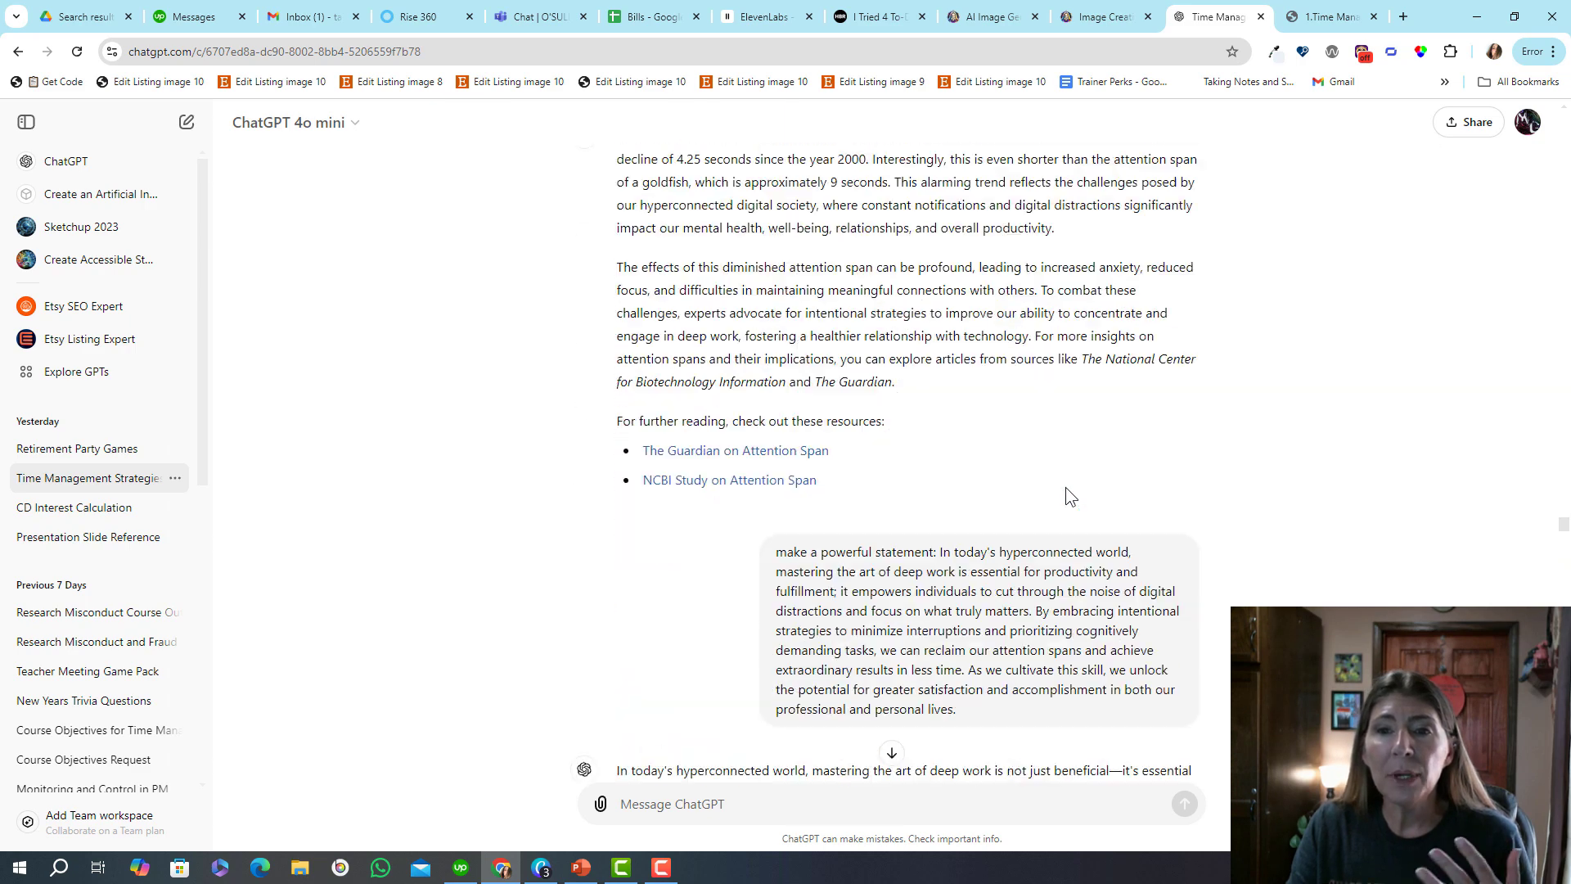
{"action": "scroll", "coordinate": [1063, 487], "scroll_direction": "up", "scroll_amount": 3}
{"action": "scroll", "coordinate": [1055, 482], "scroll_direction": "down", "scroll_amount": 4}
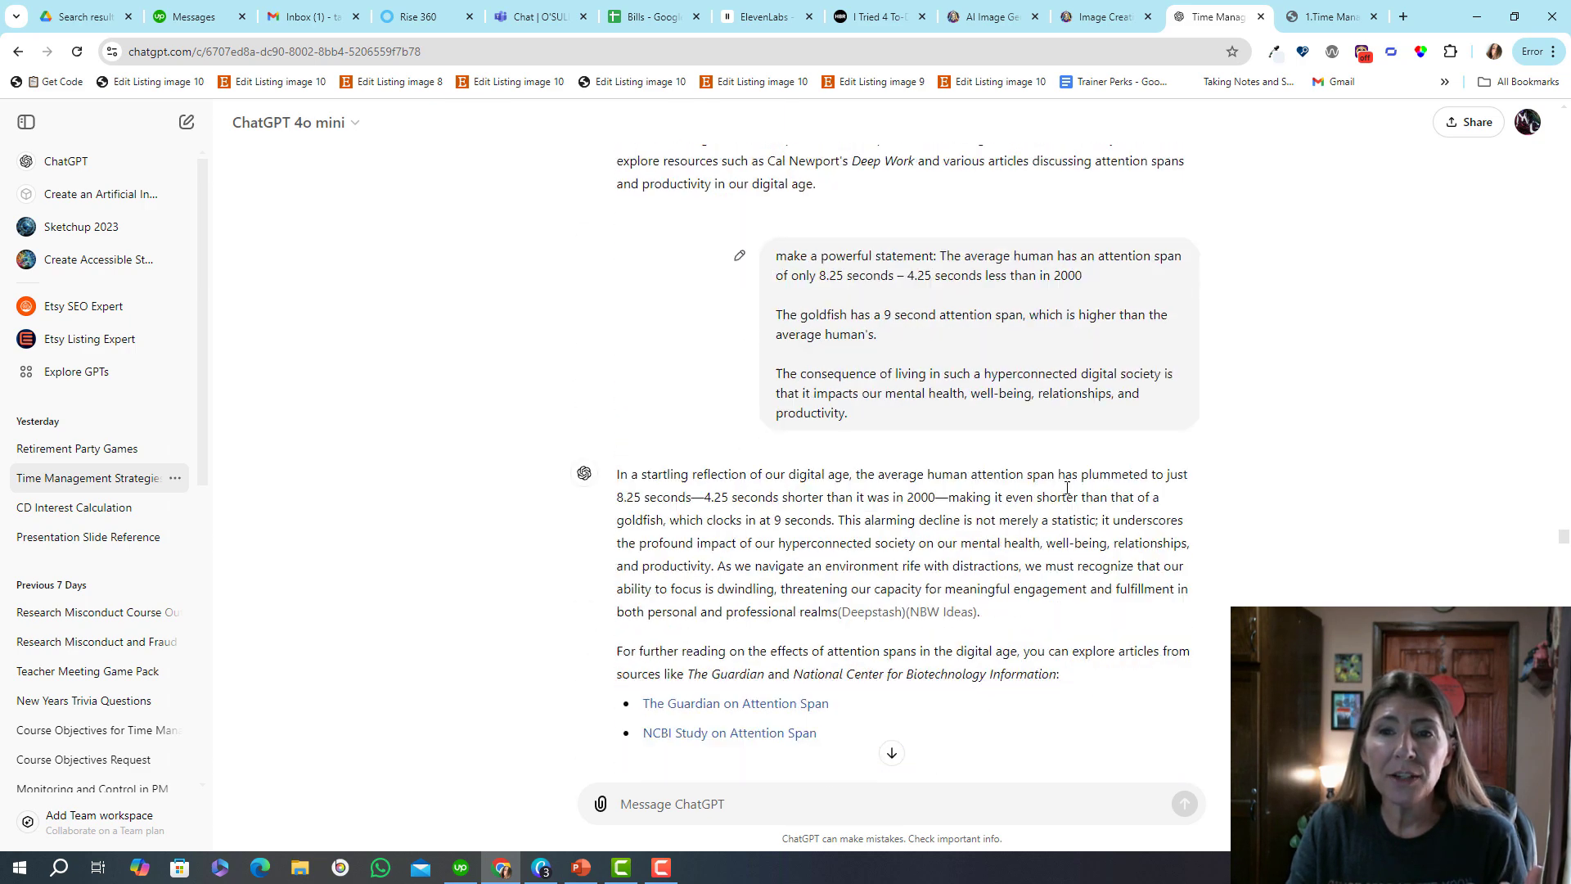
{"action": "scroll", "coordinate": [1064, 487], "scroll_direction": "up", "scroll_amount": 1}
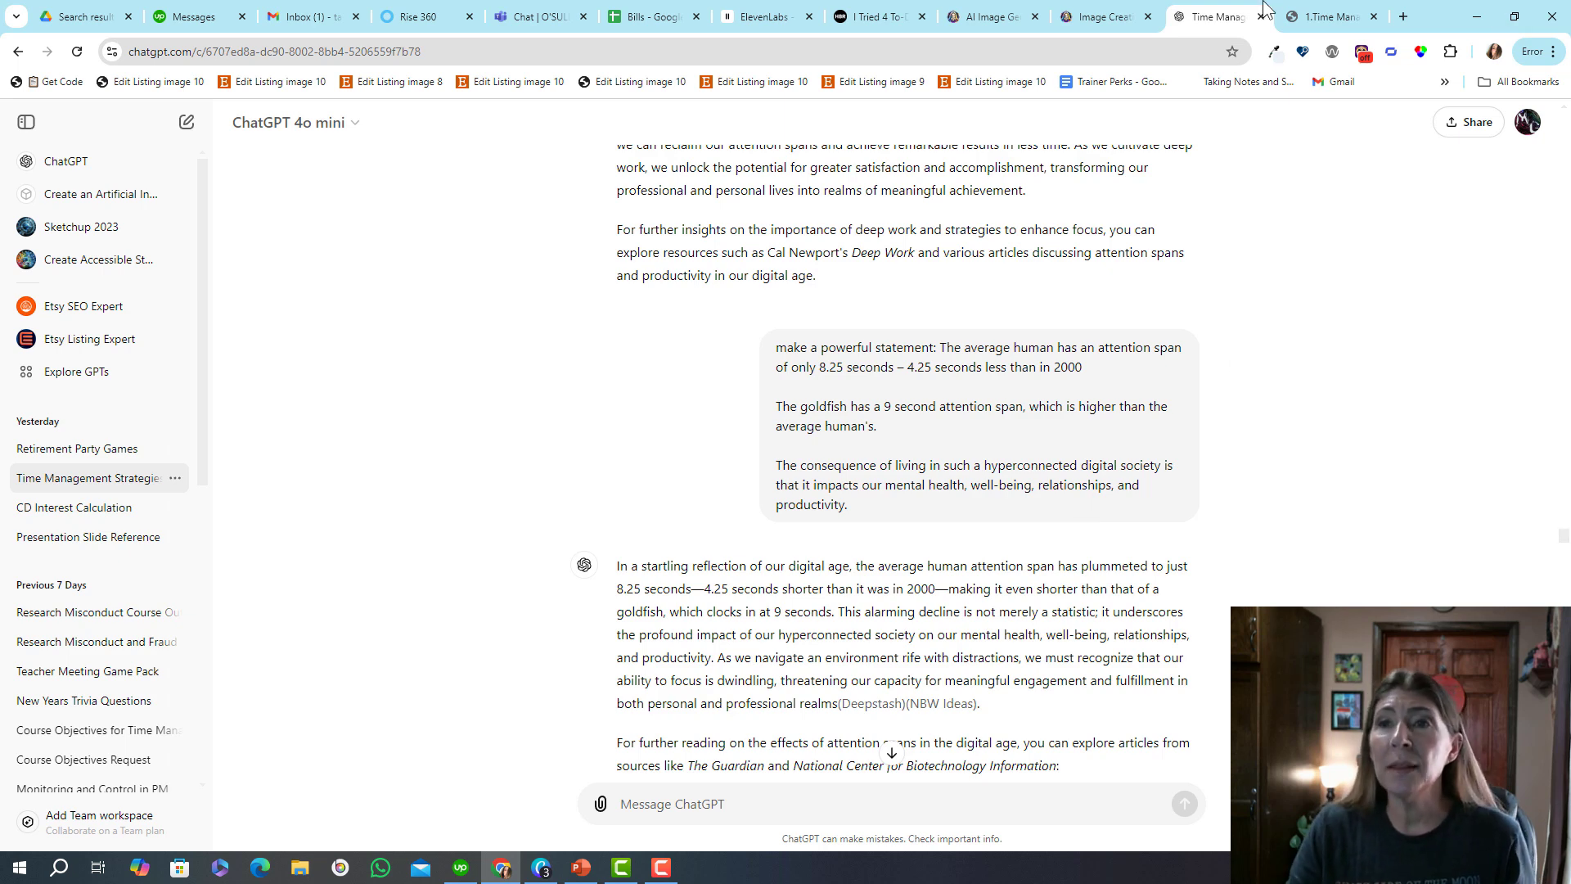
Switch back to the '1.Time Management Storyboard' document at Lesson 1's Conclusion.
{"action": "left_click", "coordinate": [1325, 16]}
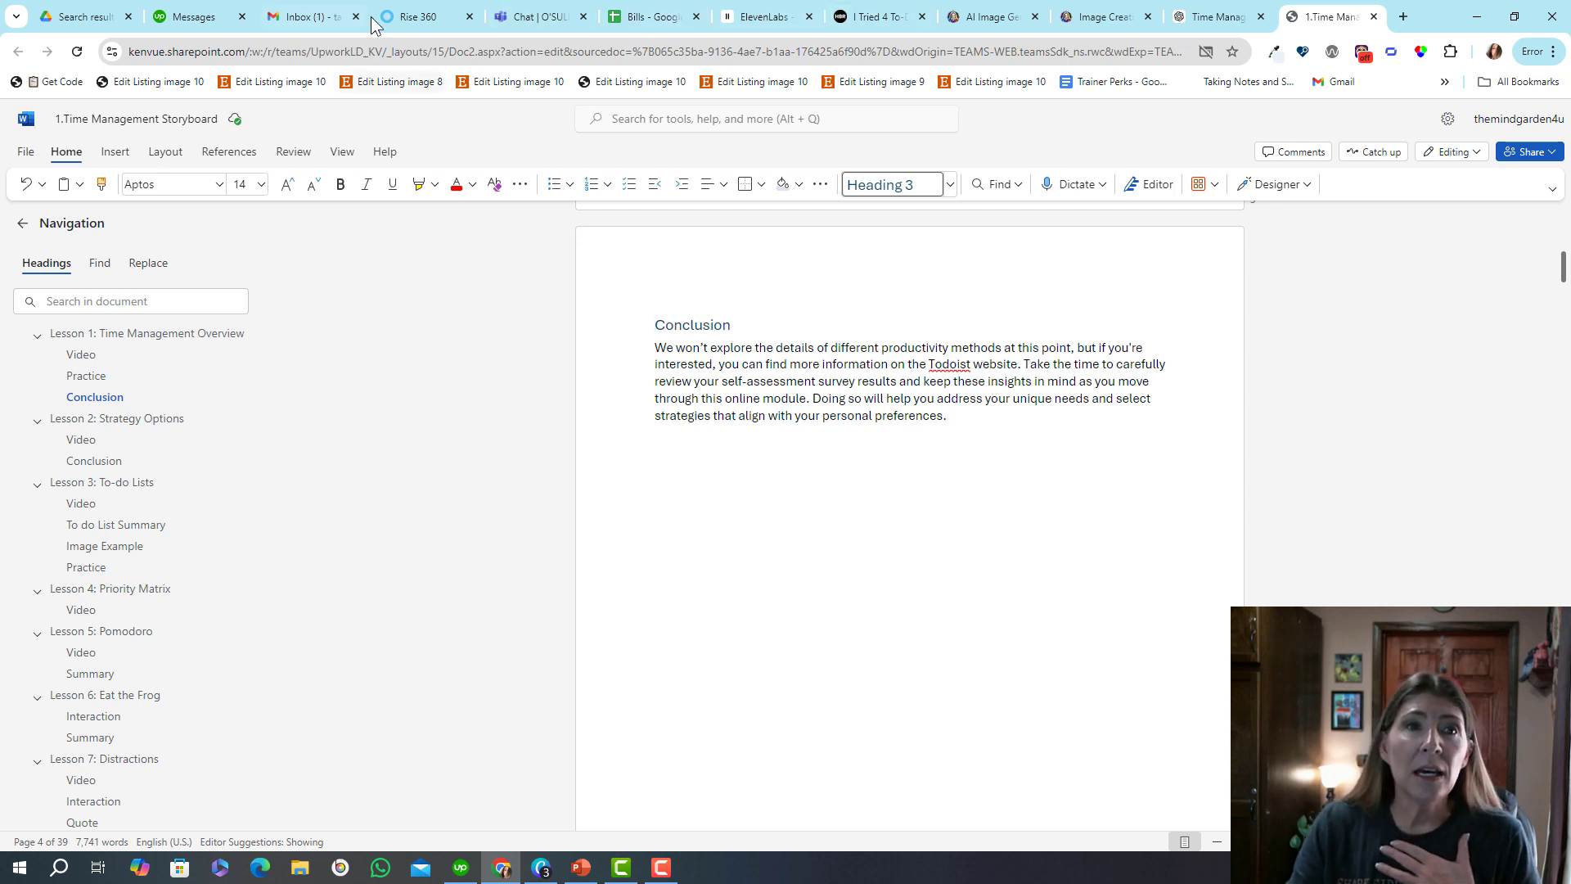
In the Rise 360 library, start a new course using Create New > Course > Start with AI.
{"action": "left_click", "coordinate": [427, 18]}
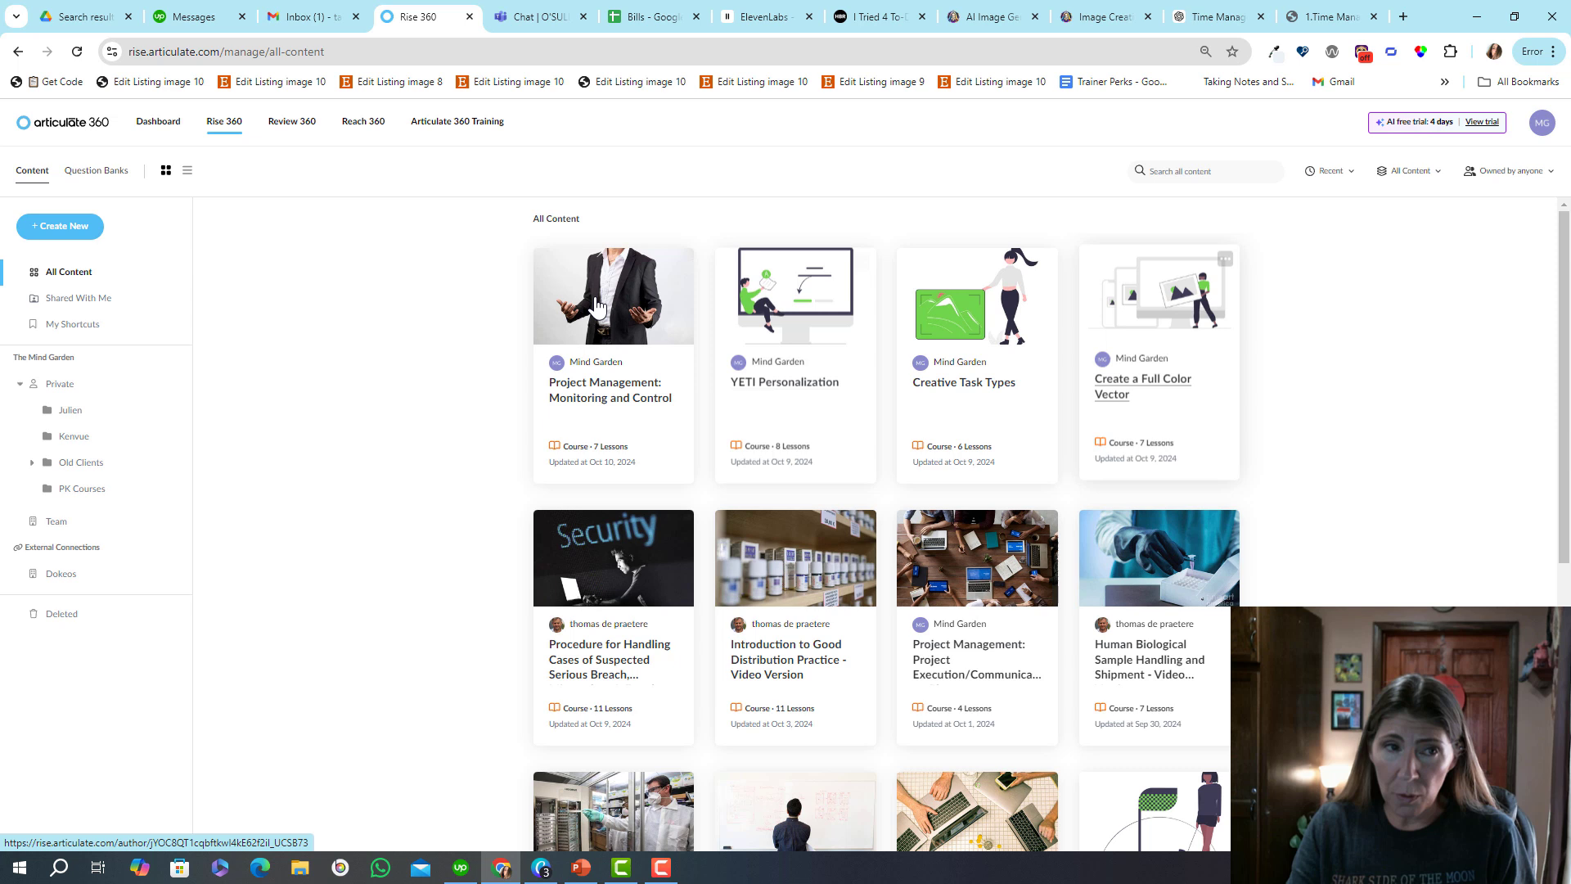
{"action": "left_click", "coordinate": [77, 233]}
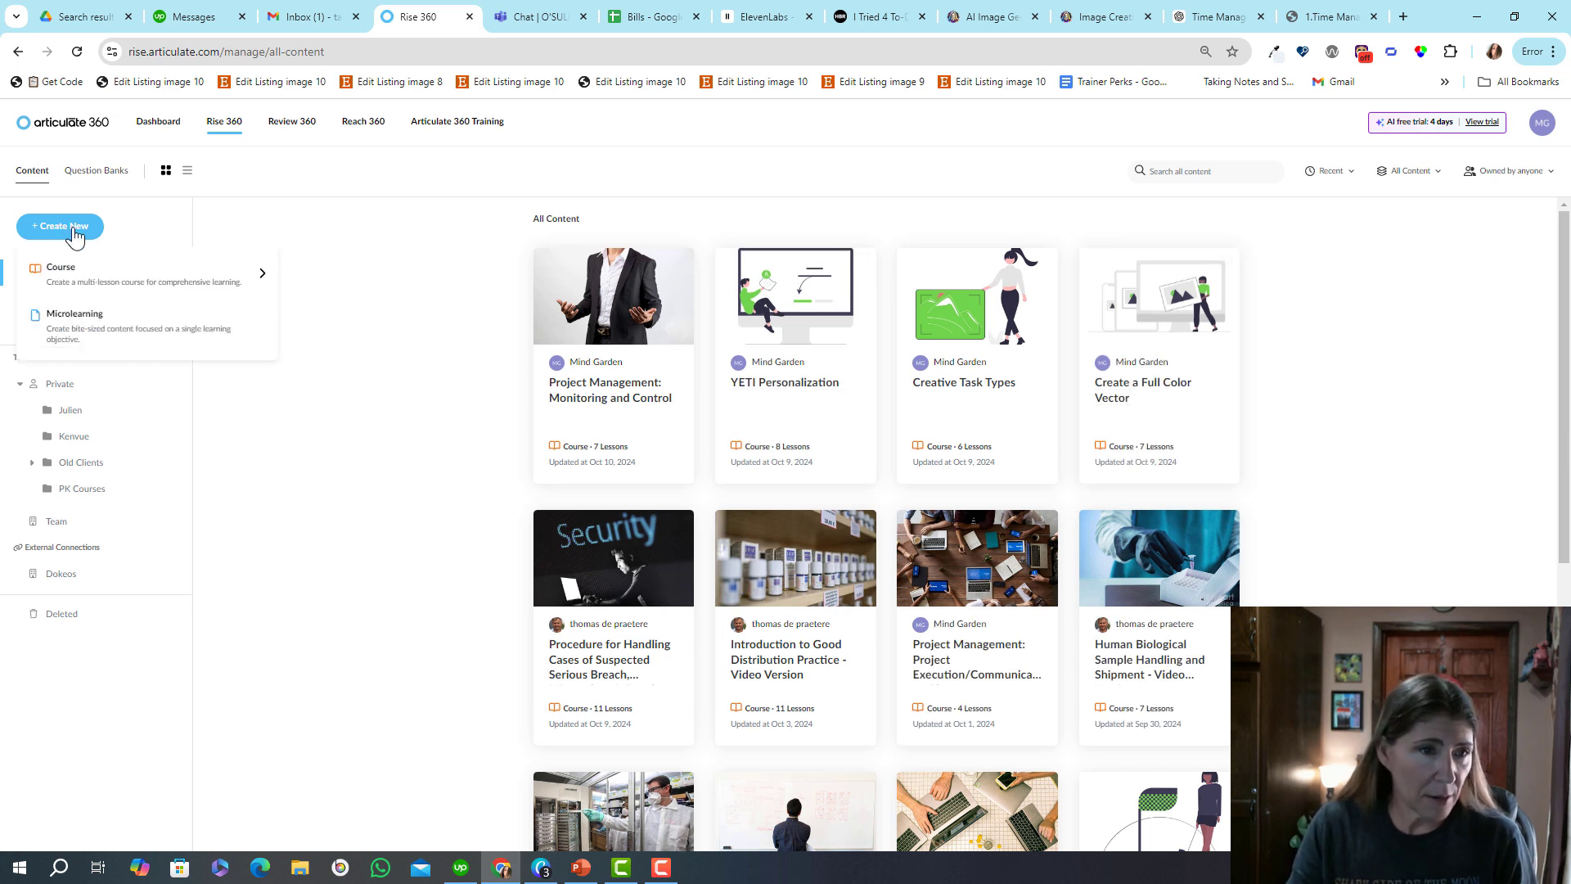
{"action": "mouse_move", "coordinate": [90, 282]}
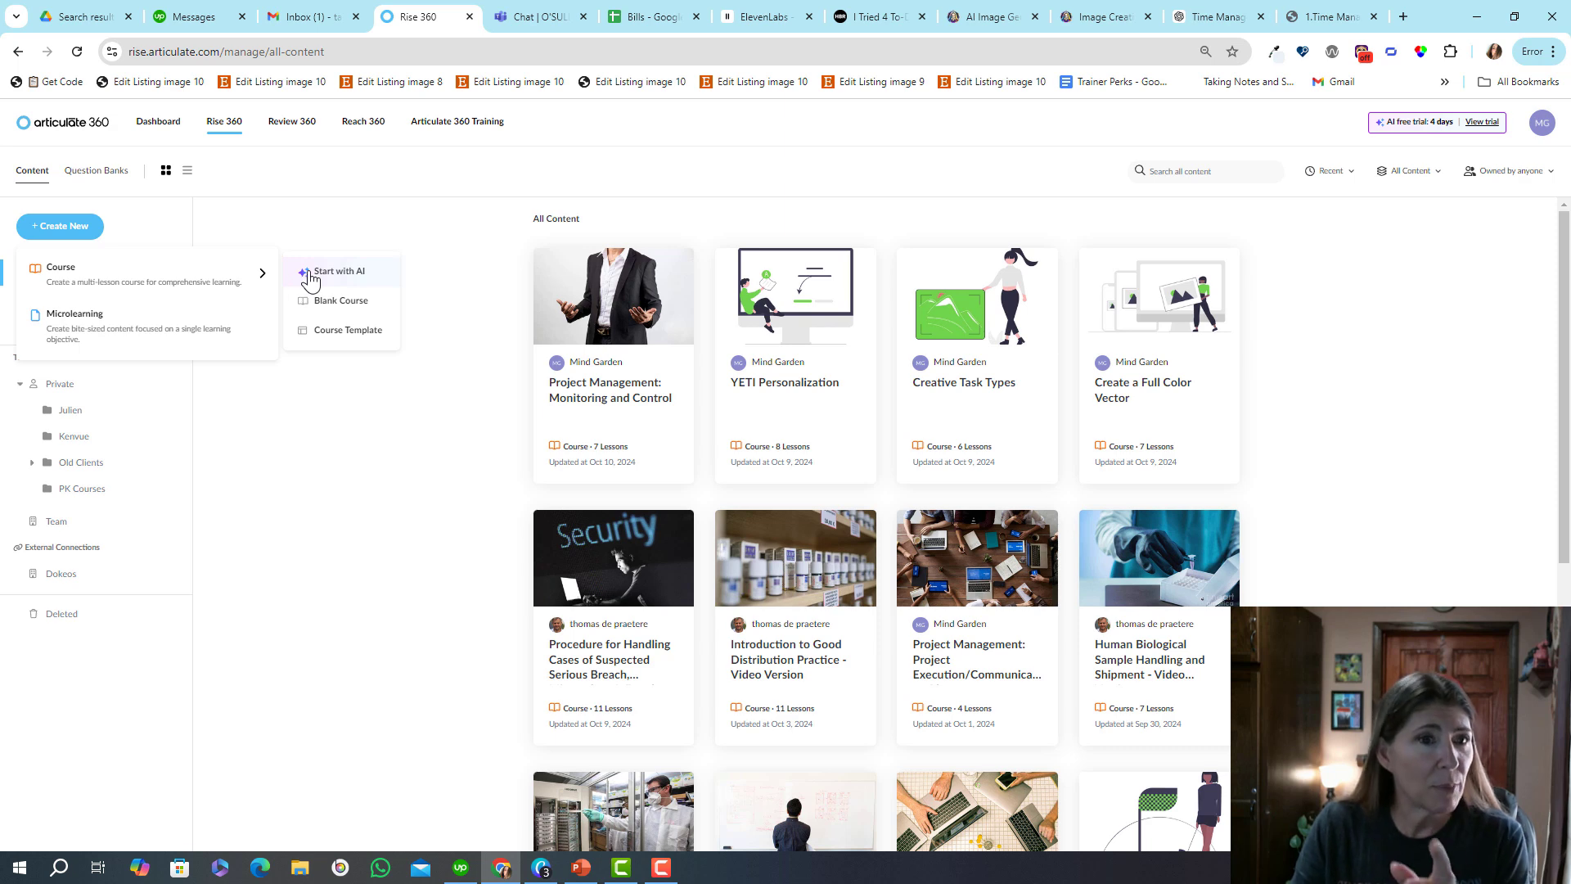
{"action": "left_click", "coordinate": [345, 272]}
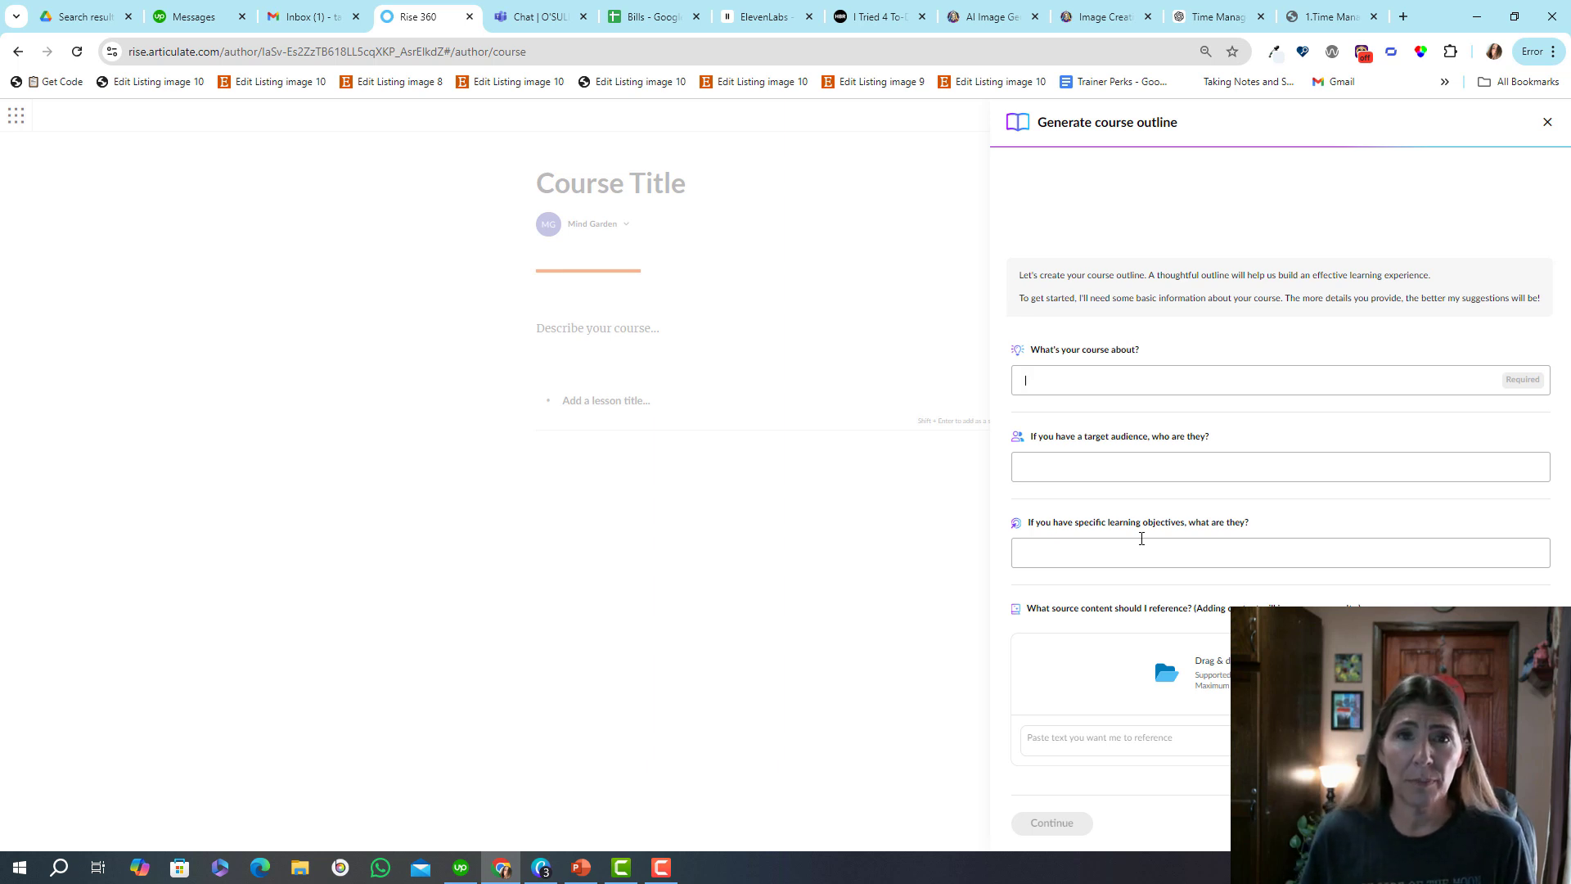
Return to the Time Management Storyboard document and scroll its Navigation pane headings.
{"action": "left_click", "coordinate": [1342, 19]}
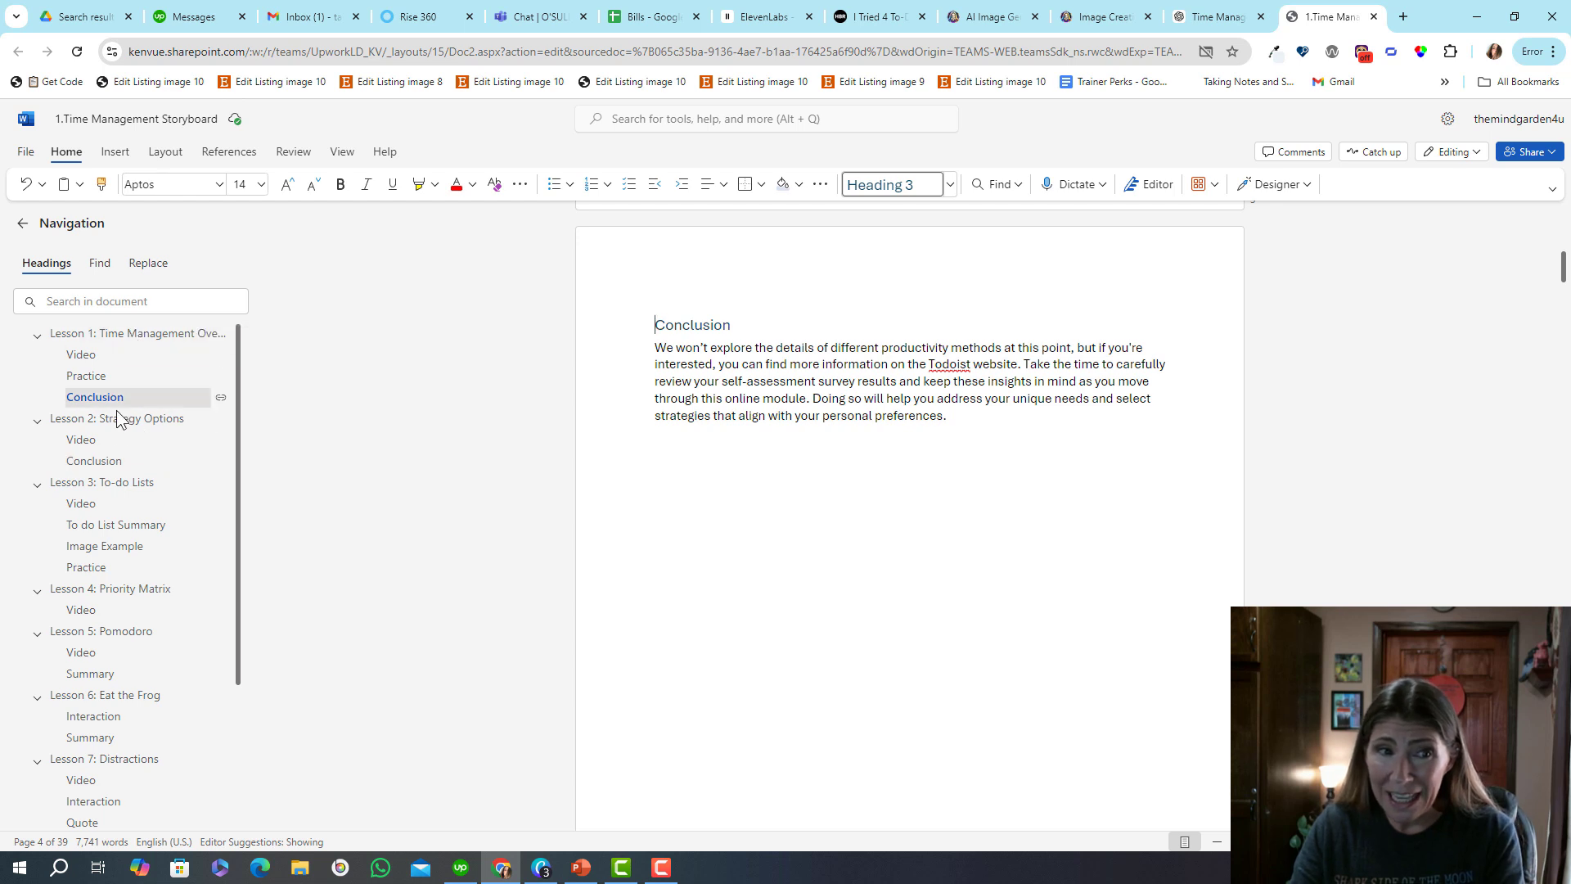
{"action": "scroll", "coordinate": [144, 552], "scroll_direction": "down", "scroll_amount": 1}
{"action": "scroll", "coordinate": [144, 552], "scroll_direction": "down", "scroll_amount": 3}
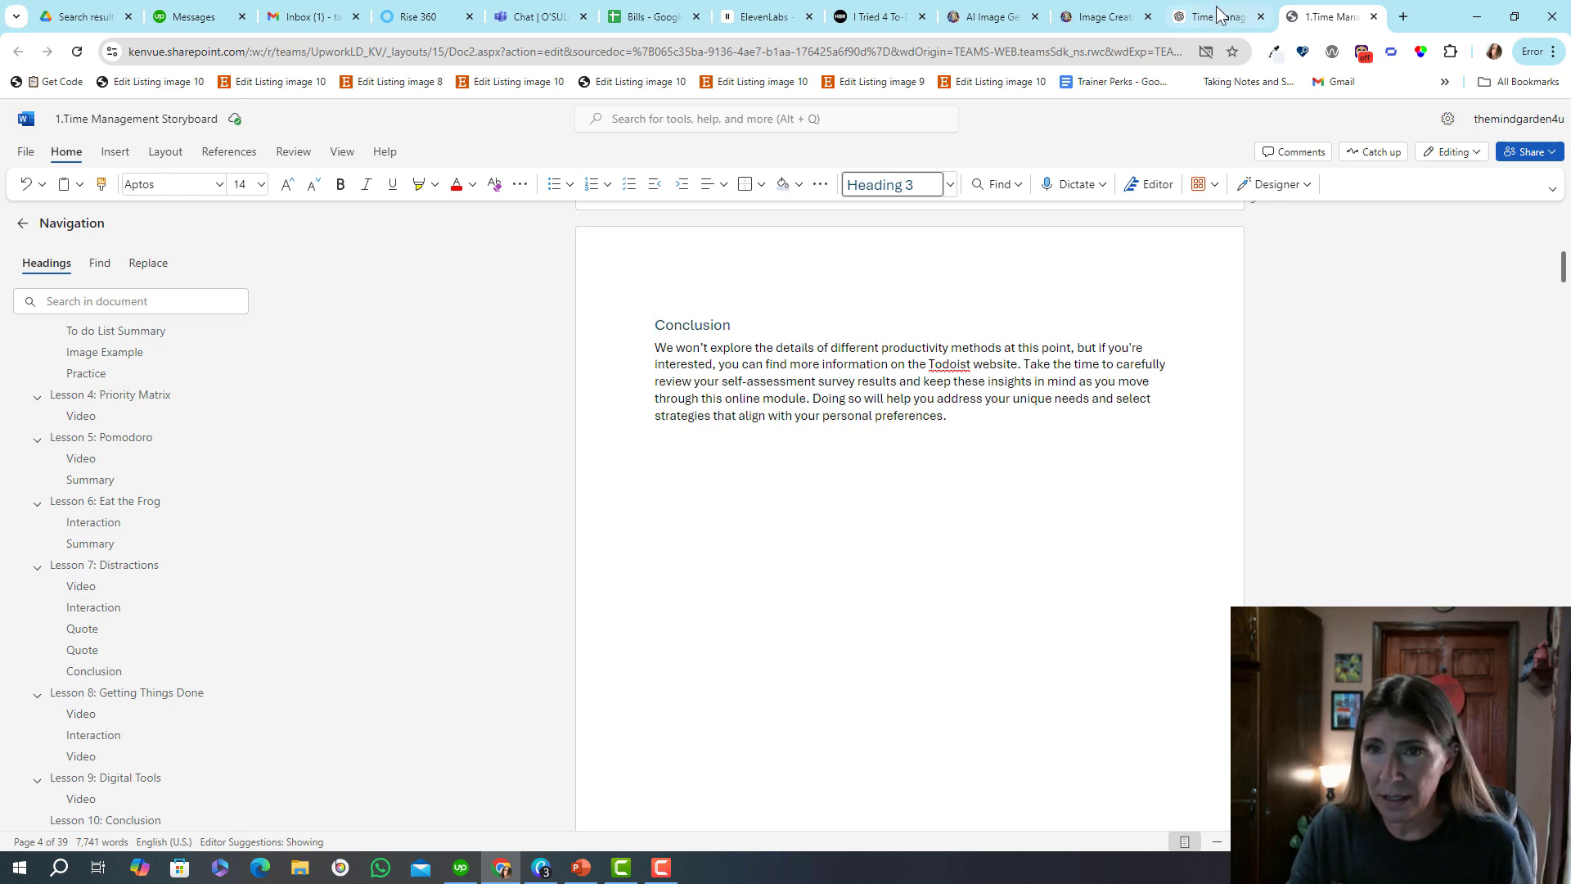
{"action": "left_click", "coordinate": [426, 17]}
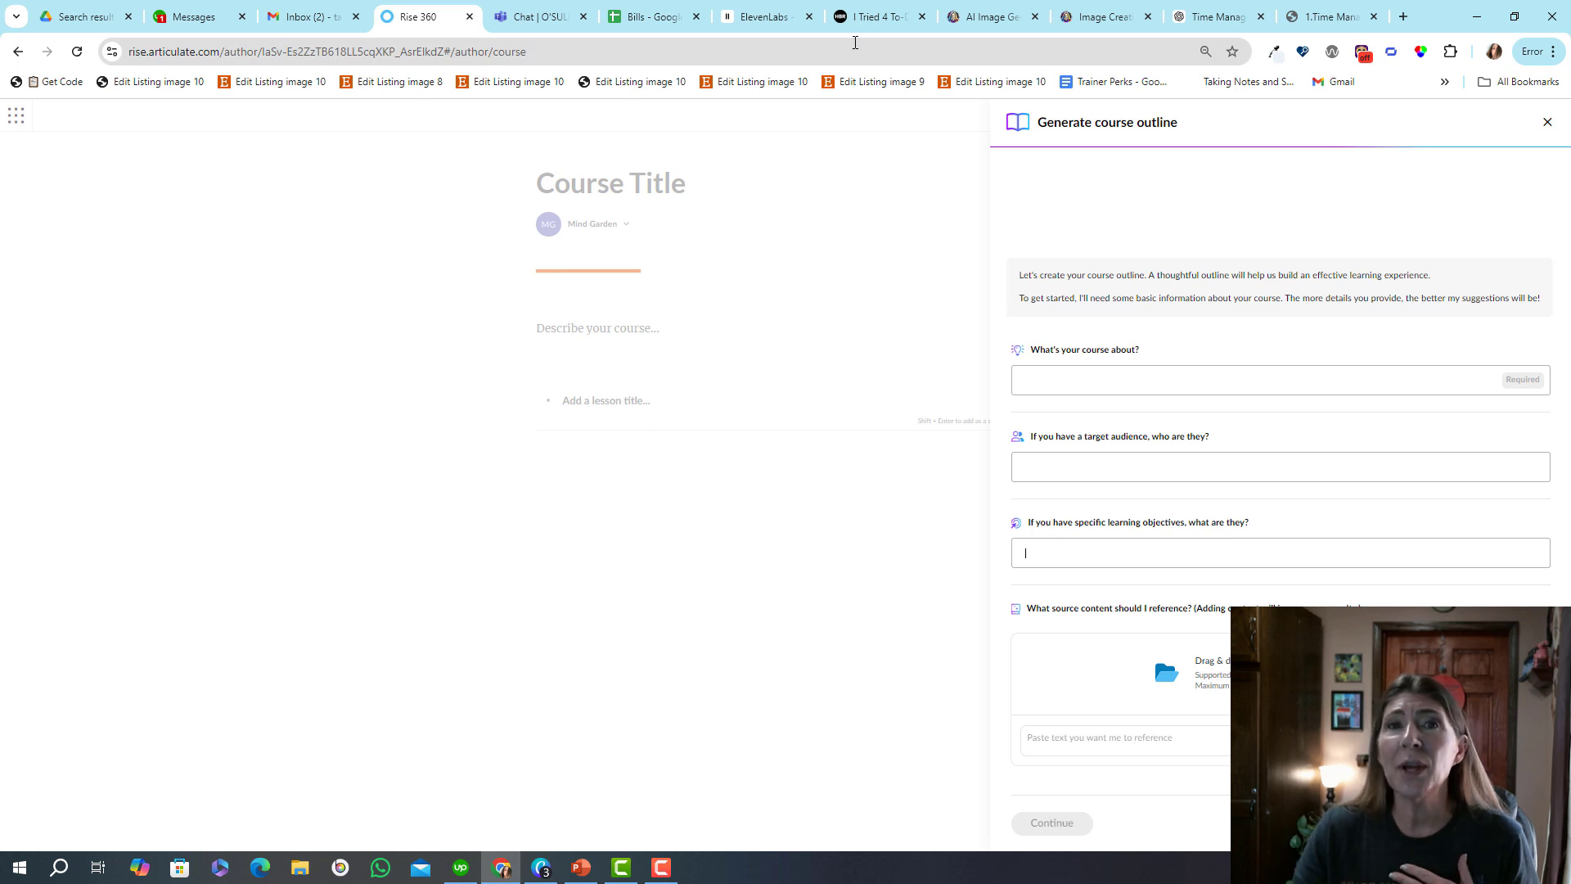
{"action": "left_click", "coordinate": [1330, 23]}
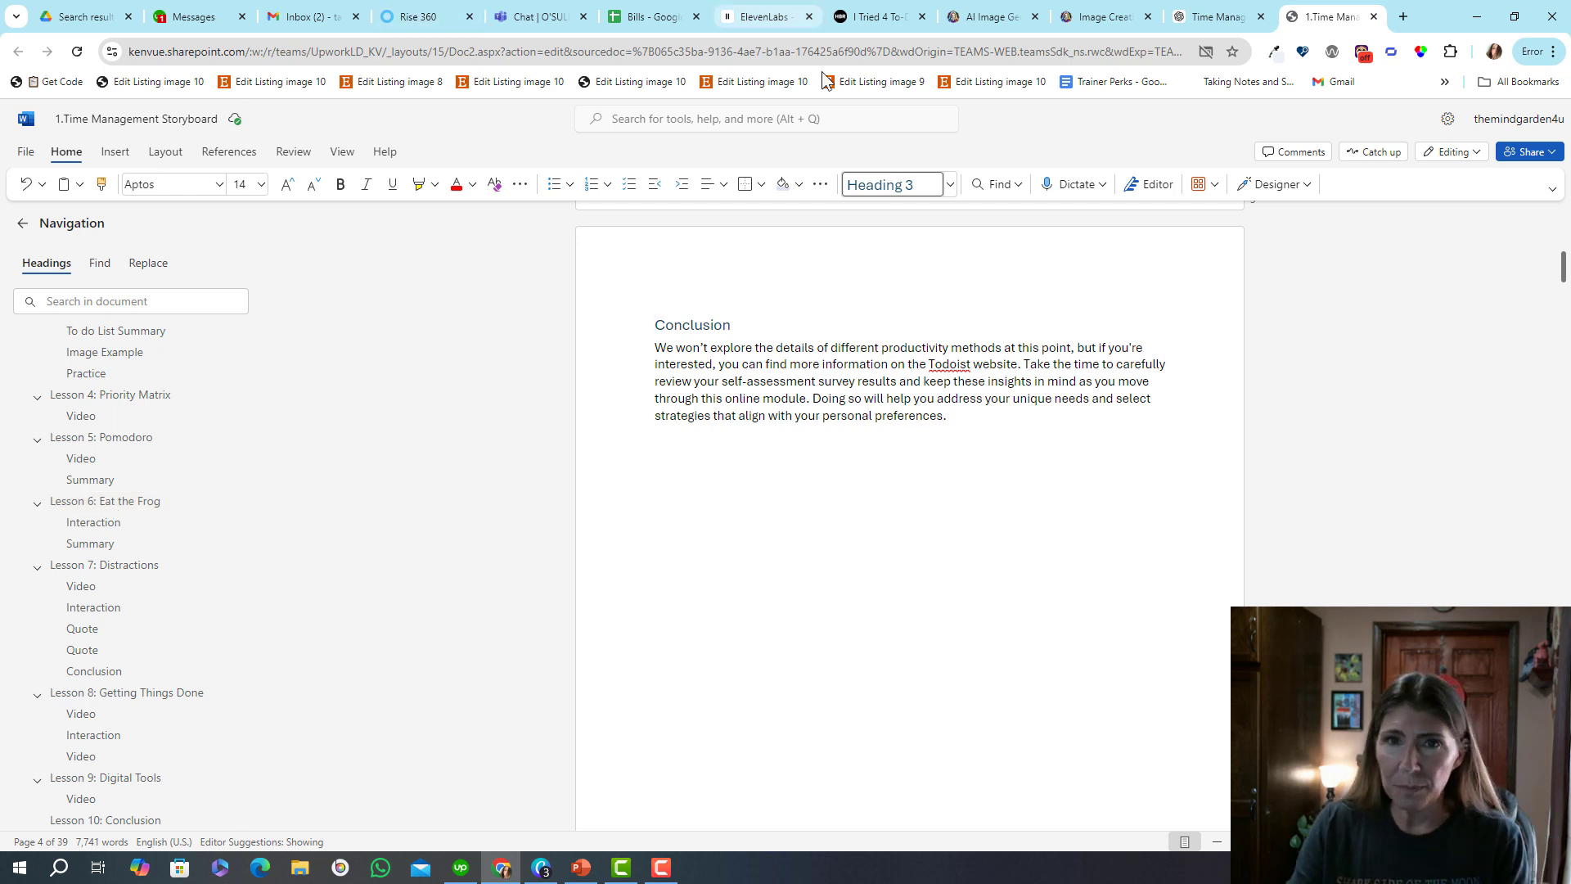
Back in Rise 360, cancel exiting the course outline generator so its empty form stays open.
{"action": "left_click", "coordinate": [418, 16]}
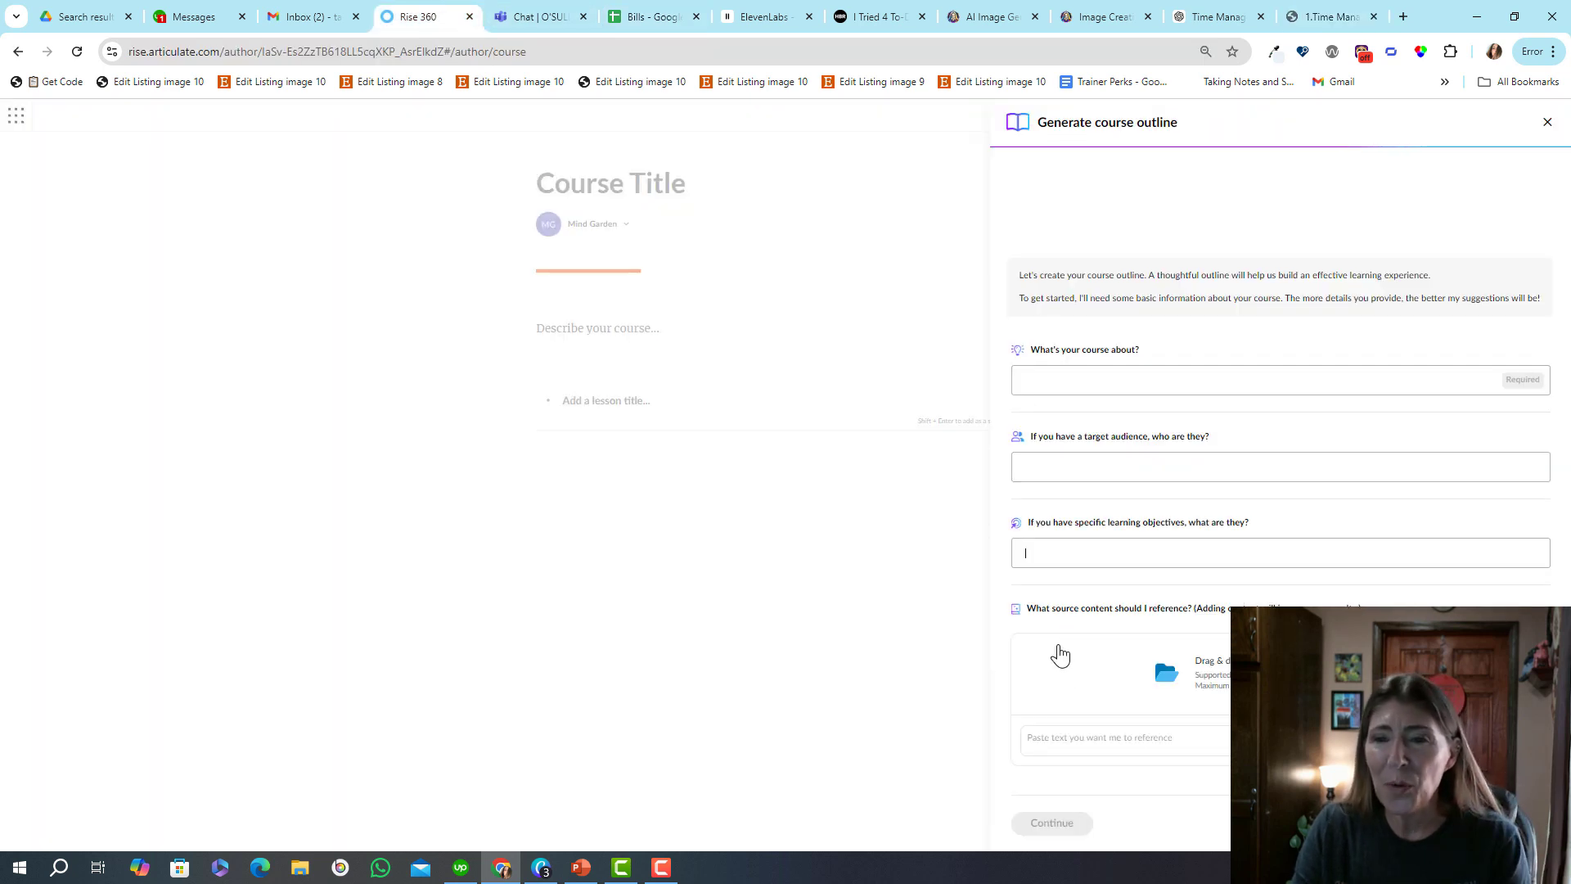
{"action": "left_click", "coordinate": [1547, 122]}
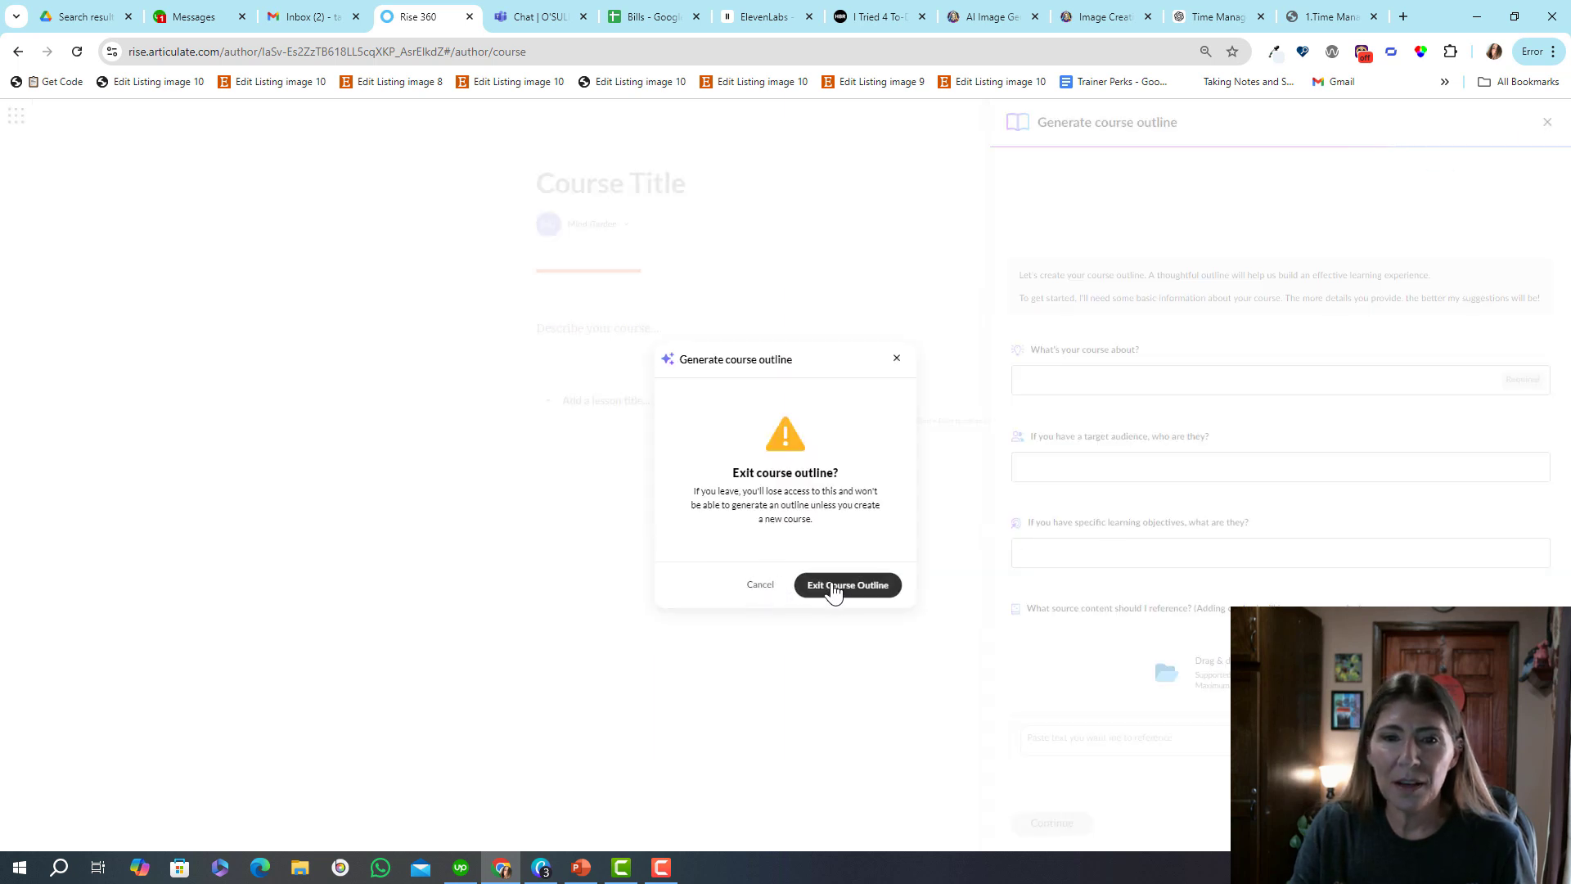
{"action": "left_click", "coordinate": [1269, 360]}
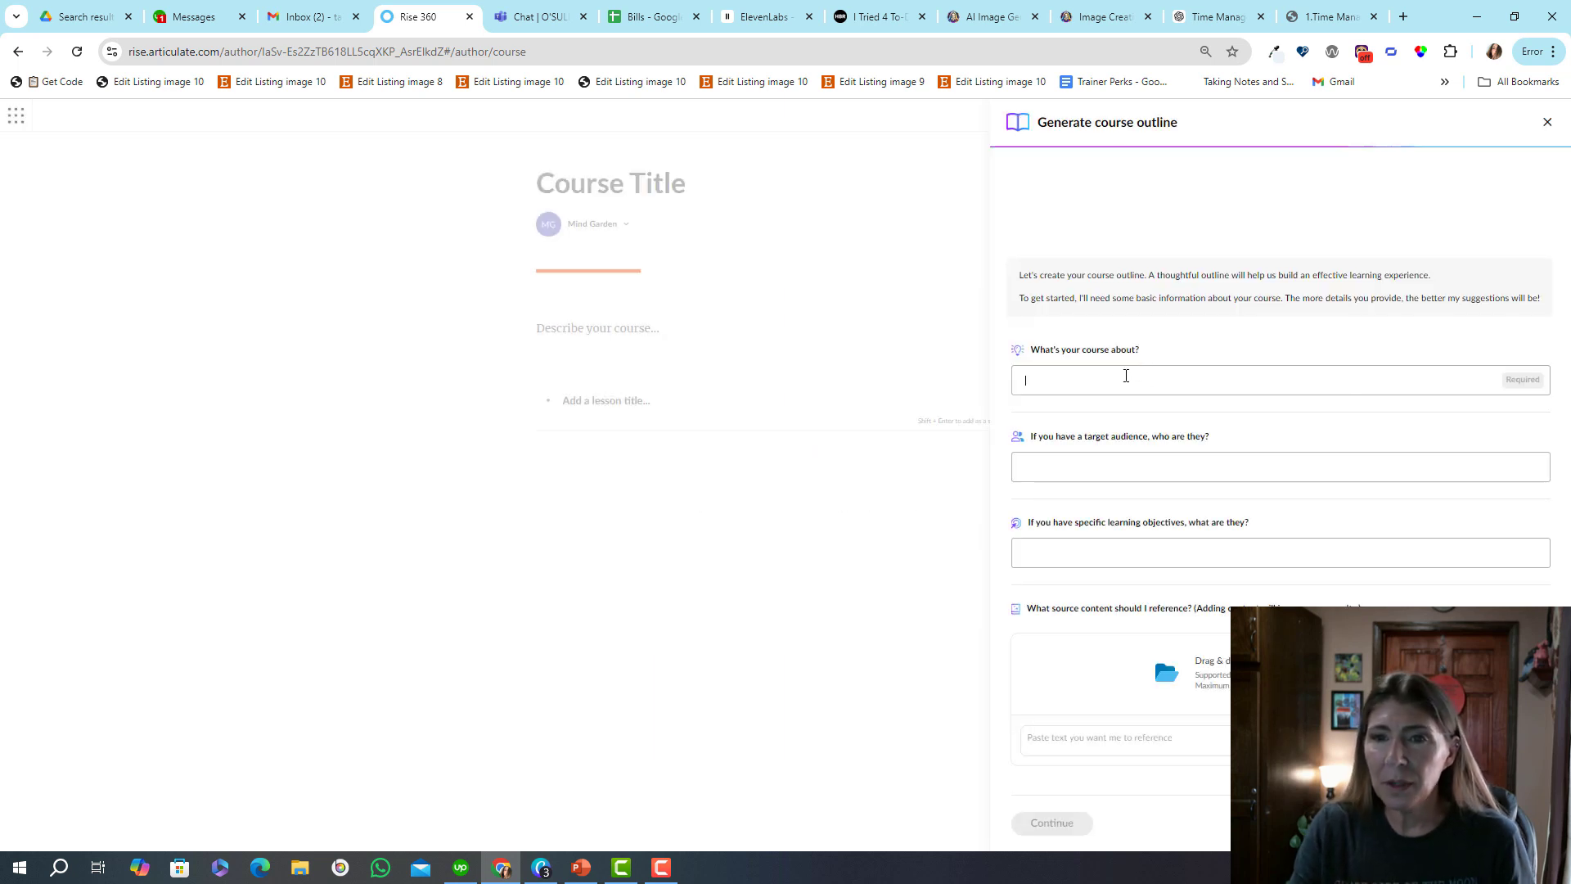
Generate an outline for 'Time Management', pick 'Mastering Time Management: Boost Your Productivity', and insert it.
{"action": "left_click", "coordinate": [1148, 375]}
{"action": "type", "text": "Time "}
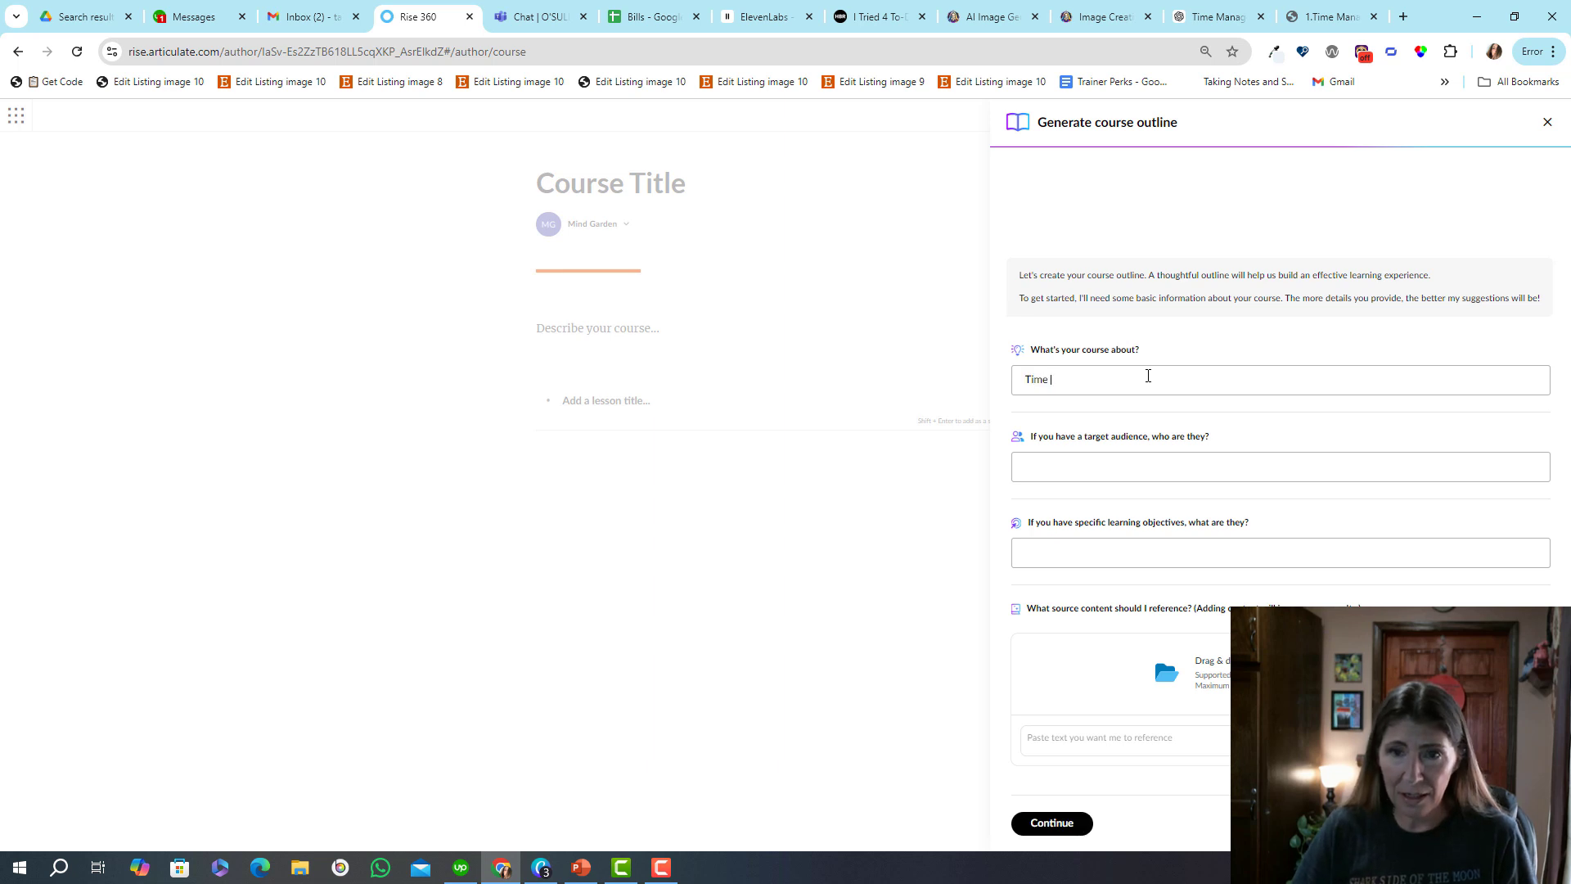
{"action": "type", "text": "Management"}
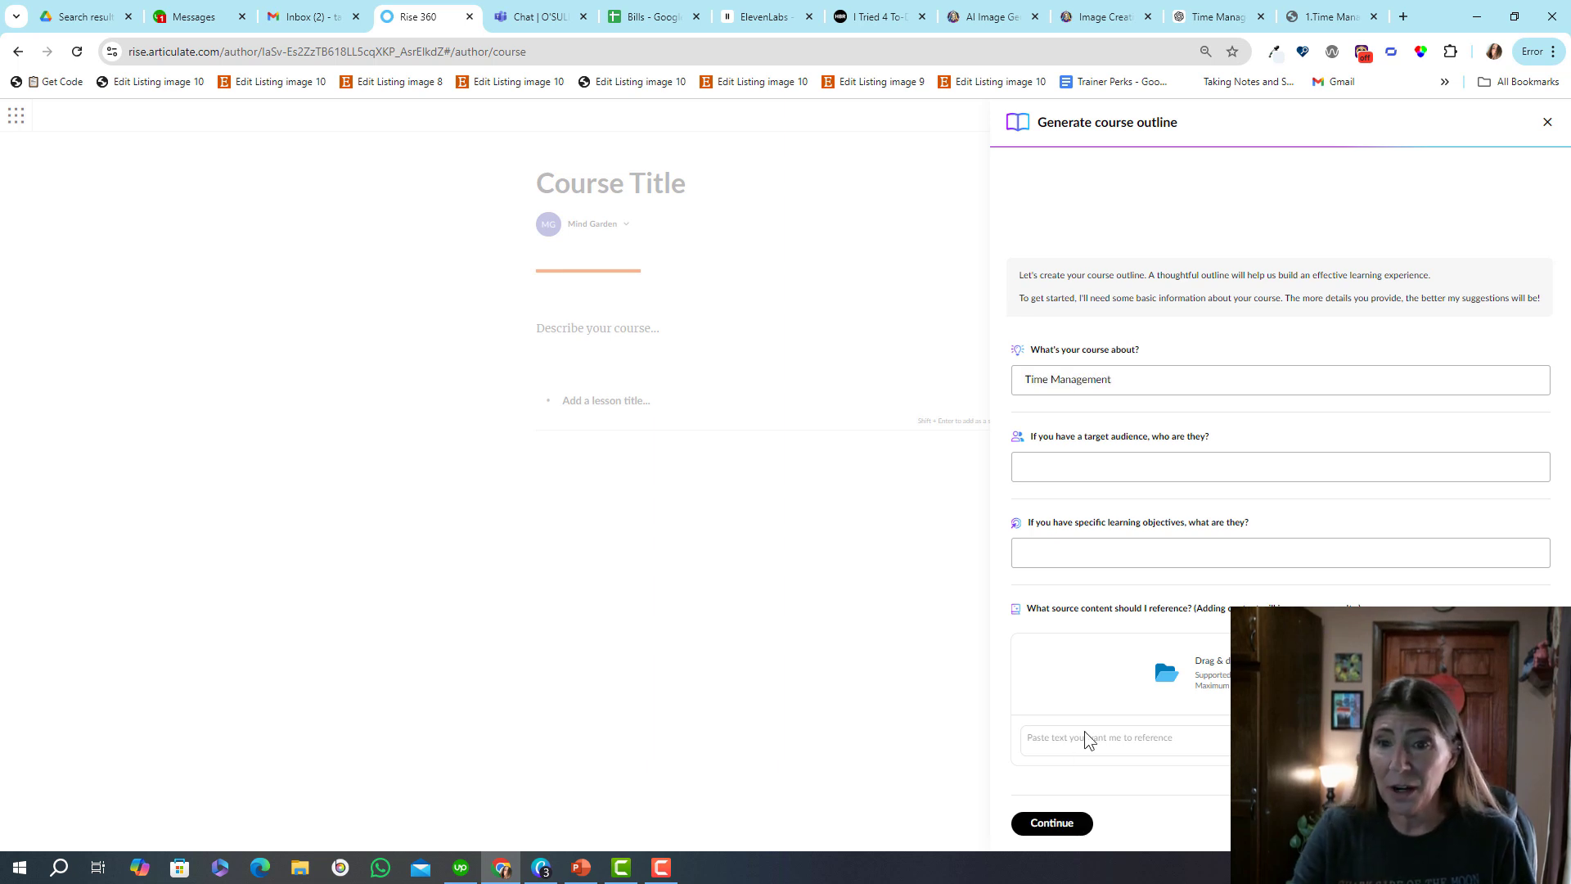
{"action": "left_click", "coordinate": [1072, 830]}
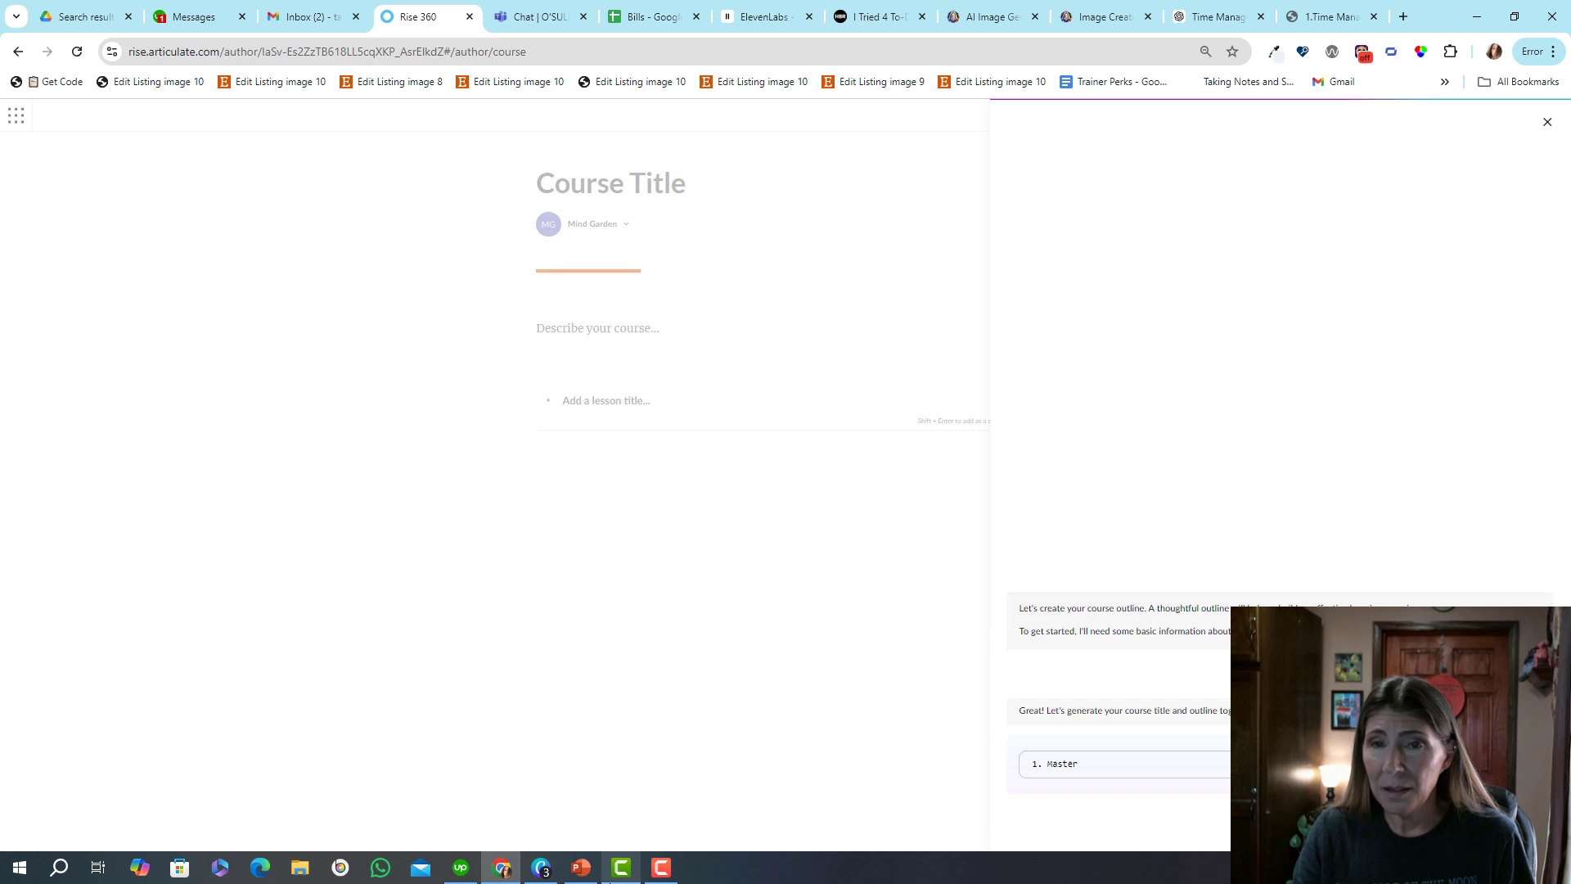
{"action": "mouse_move", "coordinate": [581, 867]}
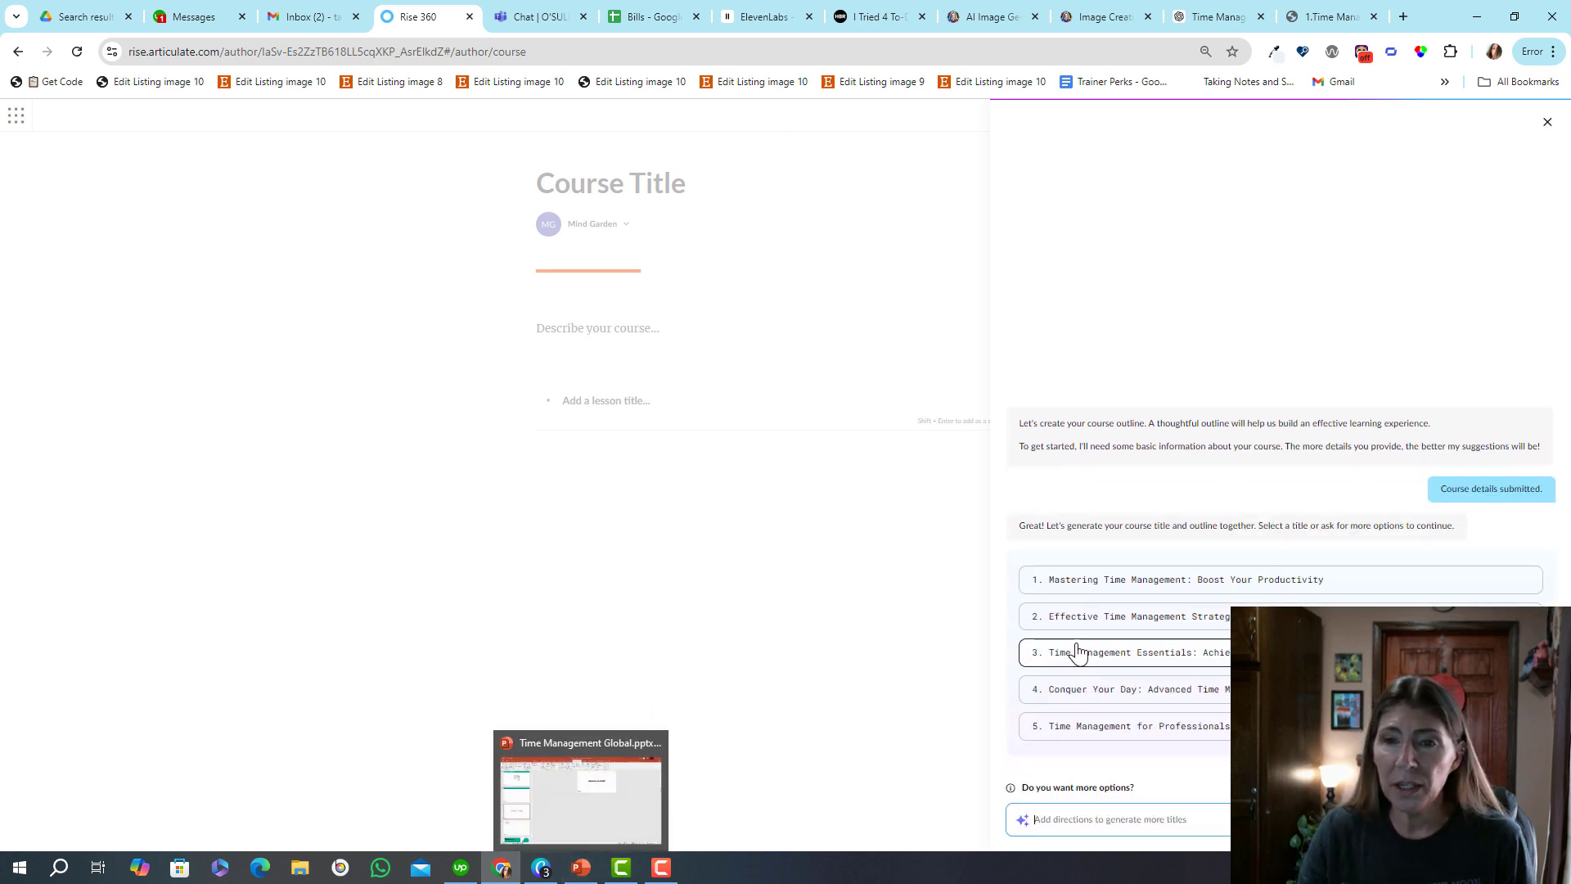
{"action": "left_click", "coordinate": [1123, 581]}
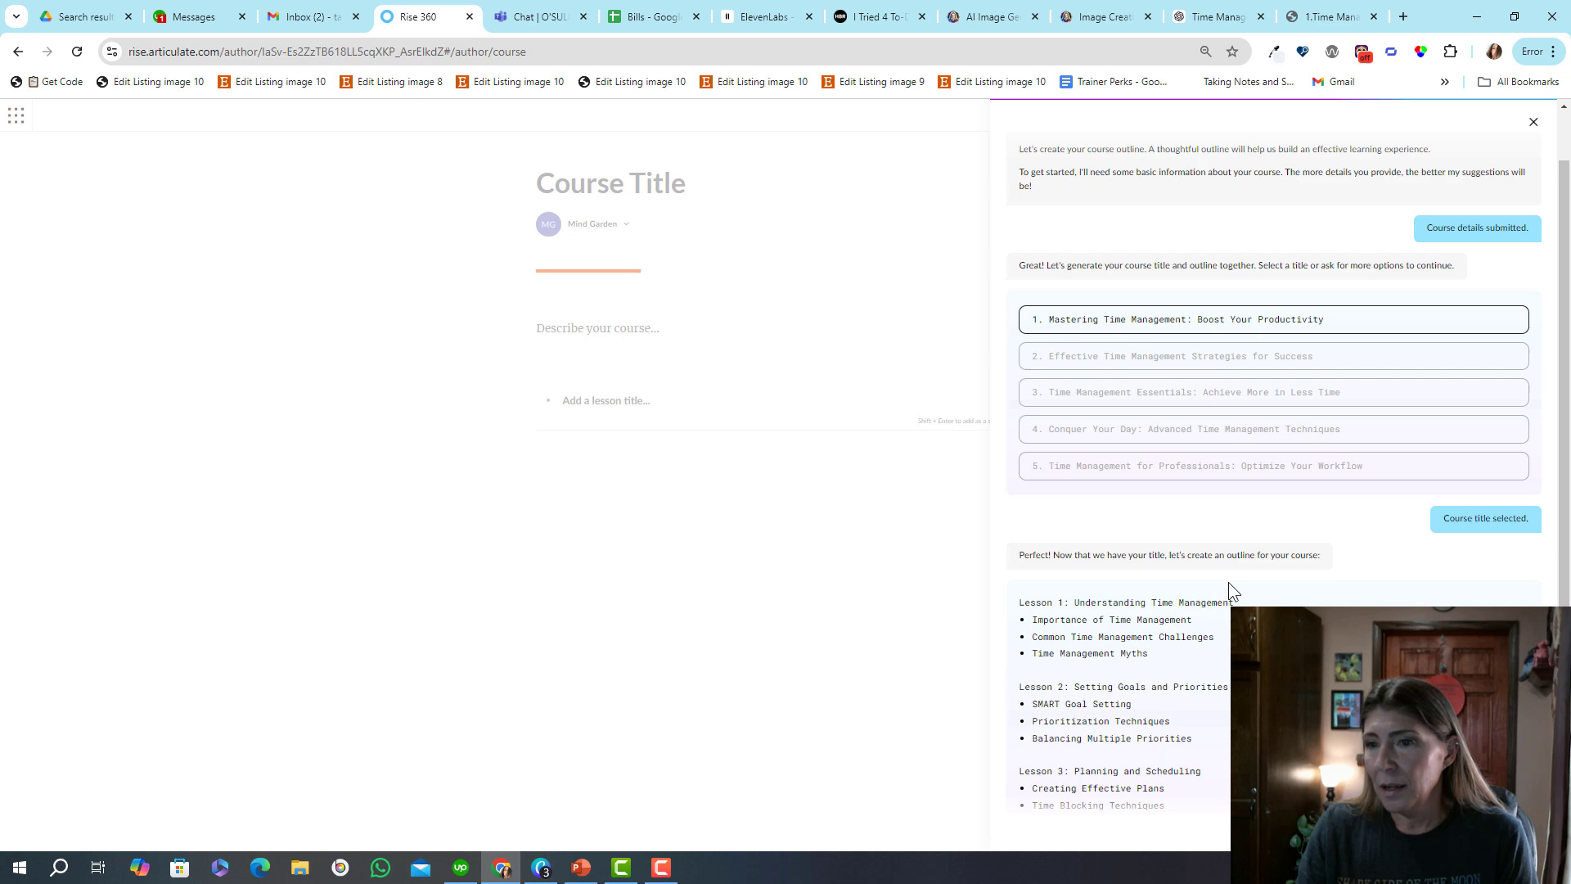
{"action": "scroll", "coordinate": [1140, 652], "scroll_direction": "up", "scroll_amount": 3}
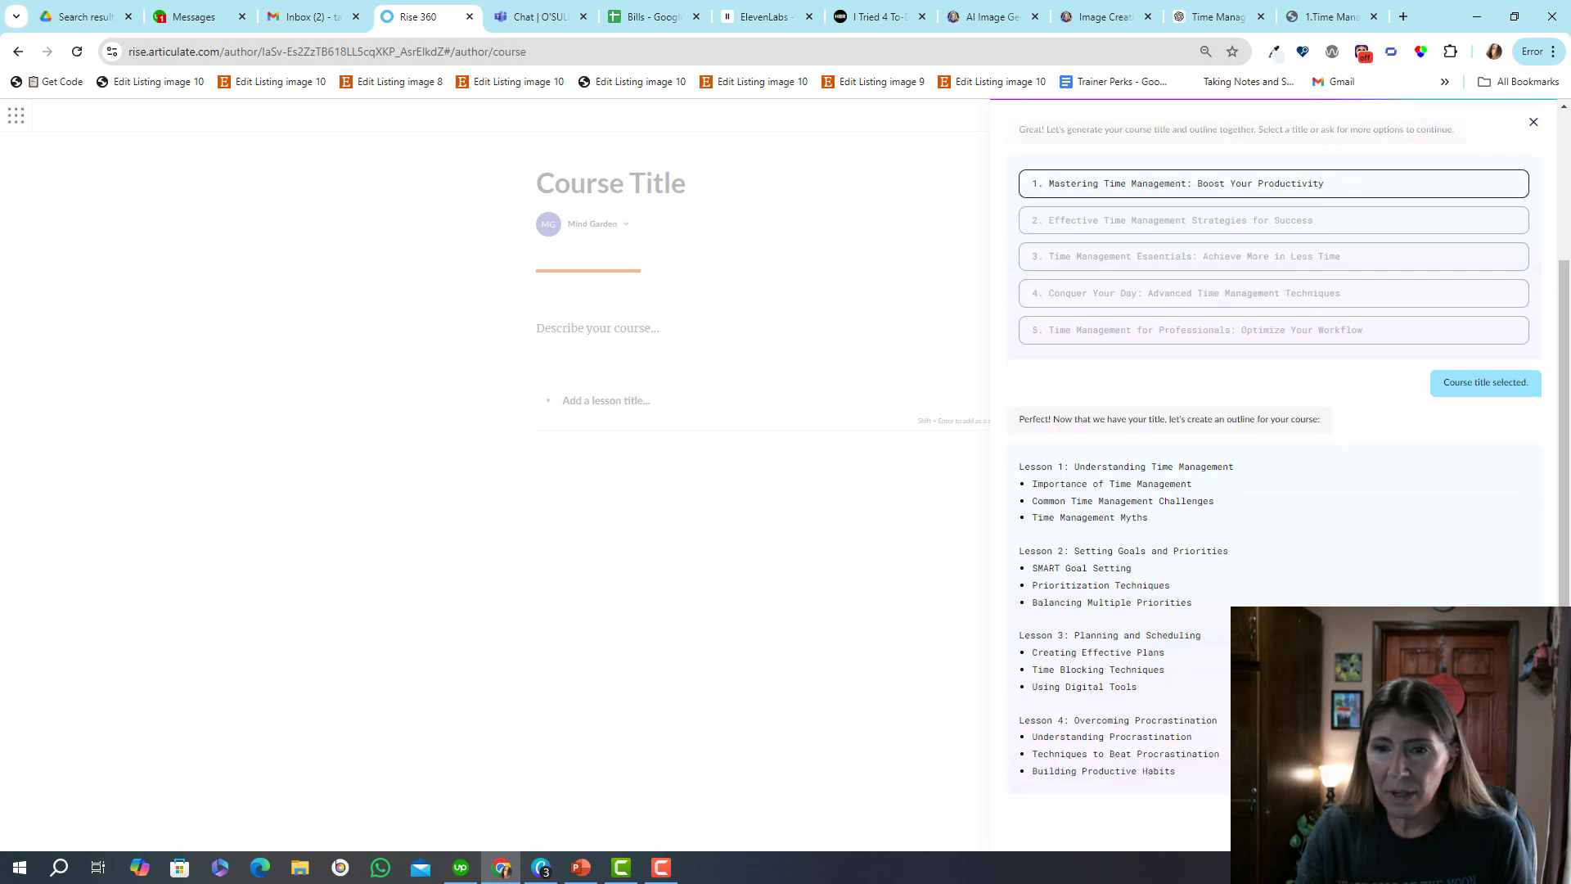
{"action": "scroll", "coordinate": [1140, 653], "scroll_direction": "up", "scroll_amount": 3}
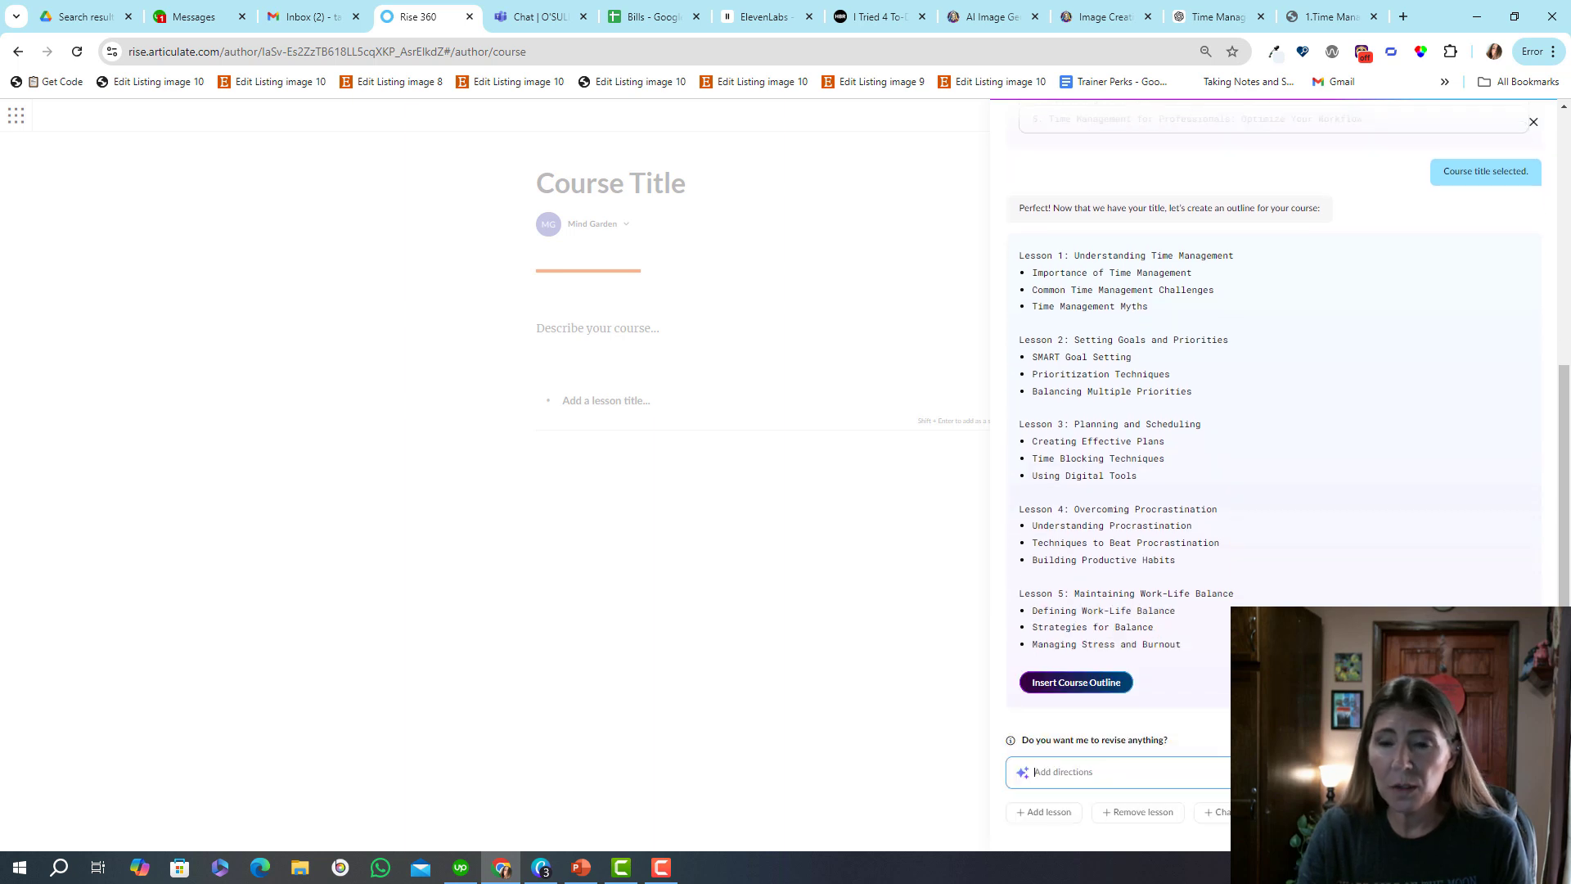
{"action": "left_click", "coordinate": [1094, 686]}
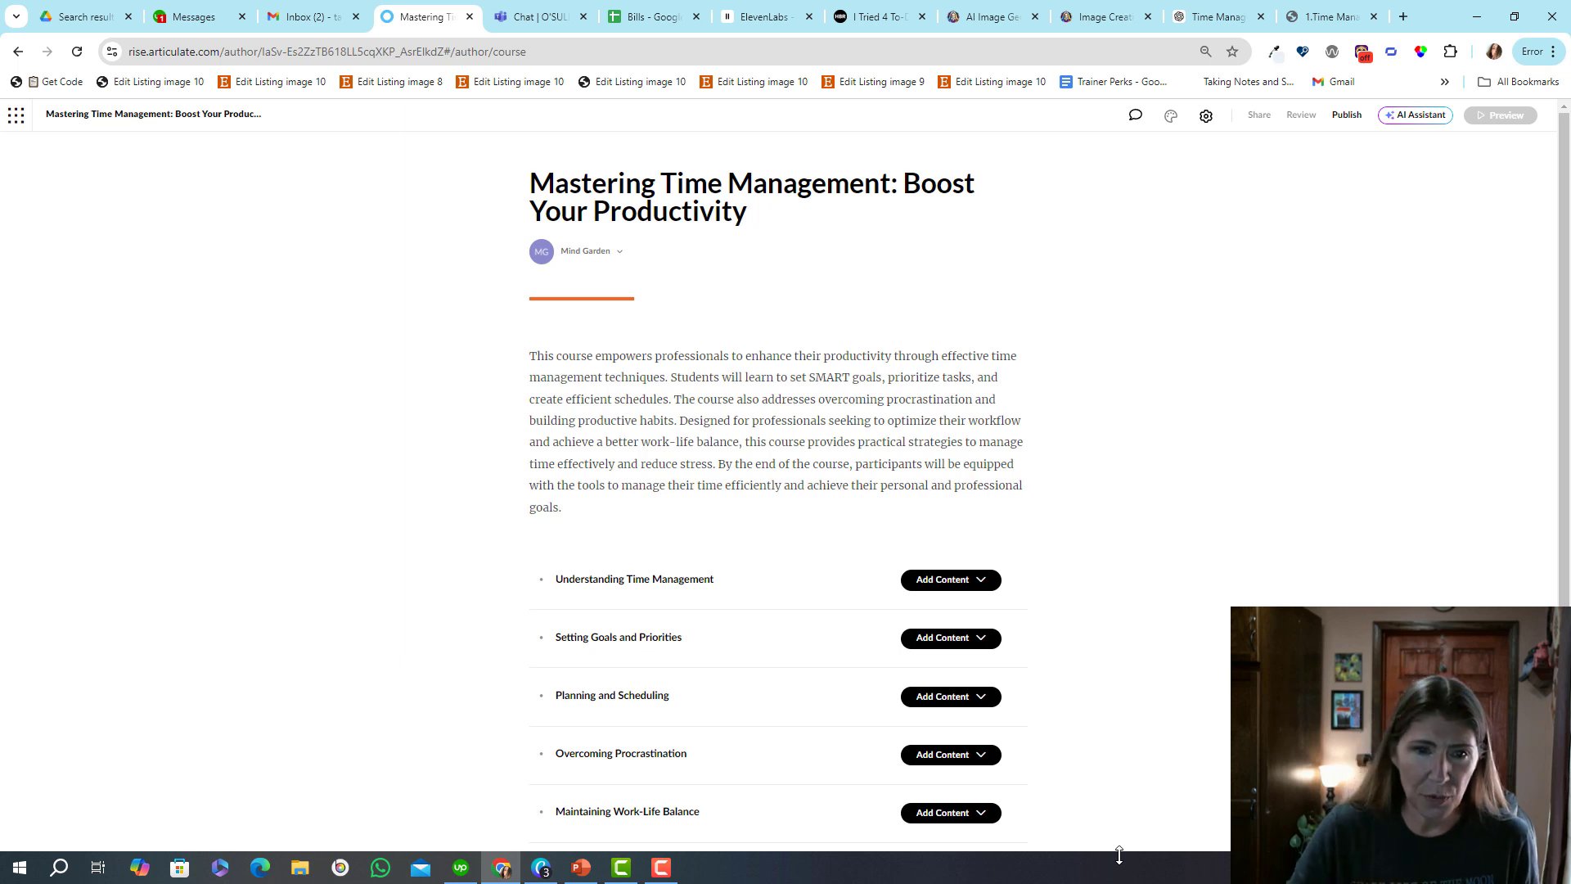
Open the Add Content choices on the Understanding Time Management lesson row.
{"action": "scroll", "coordinate": [731, 681], "scroll_direction": "down", "scroll_amount": 3}
{"action": "scroll", "coordinate": [730, 681], "scroll_direction": "up", "scroll_amount": 3}
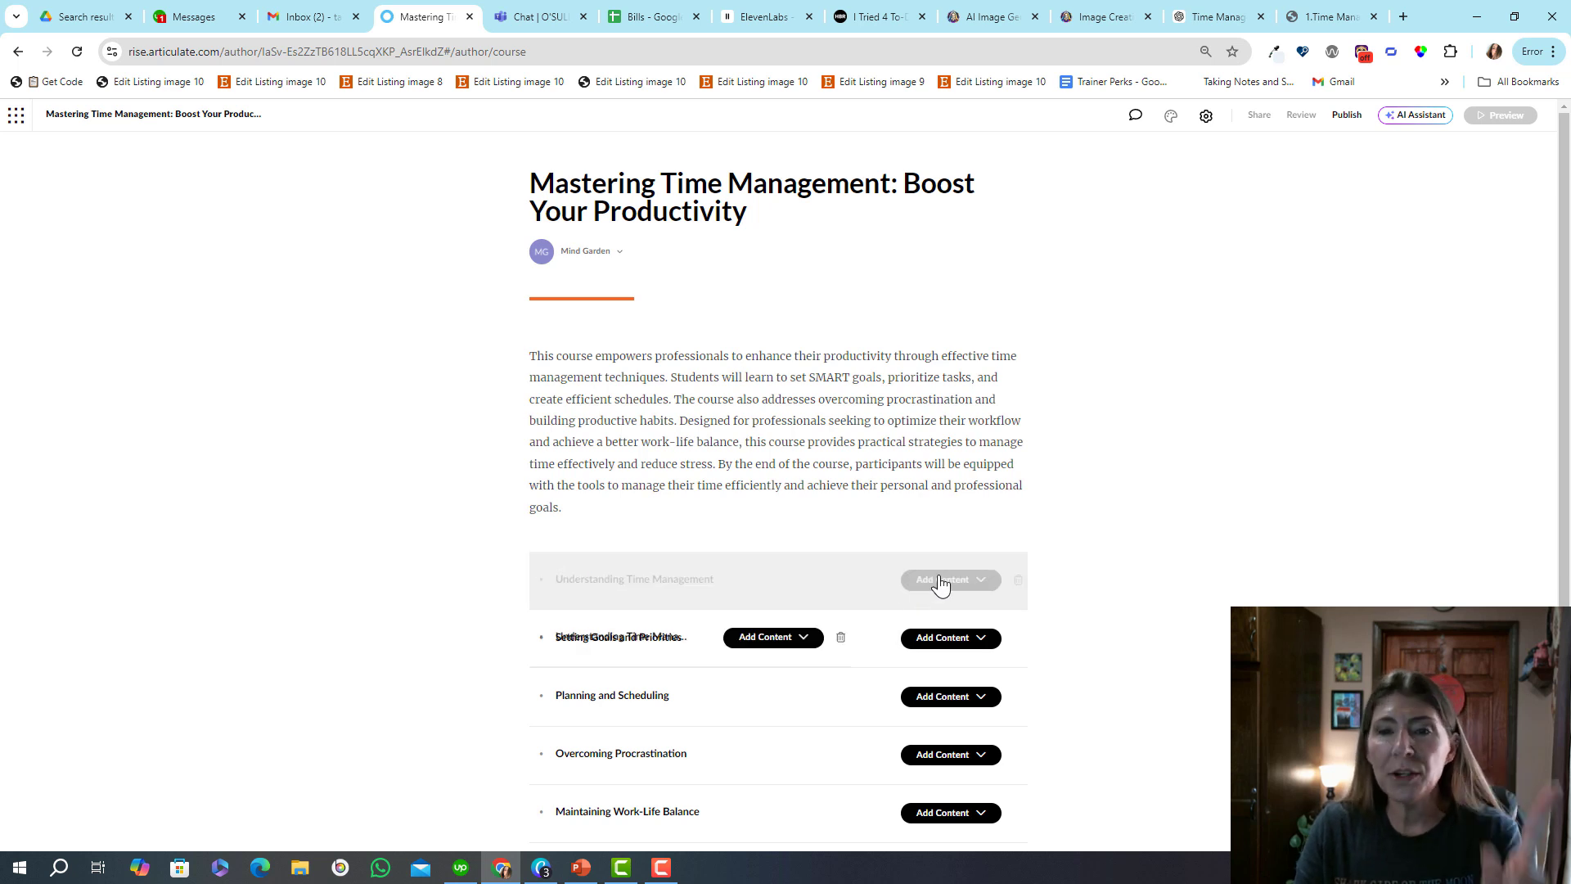
{"action": "left_click", "coordinate": [986, 584]}
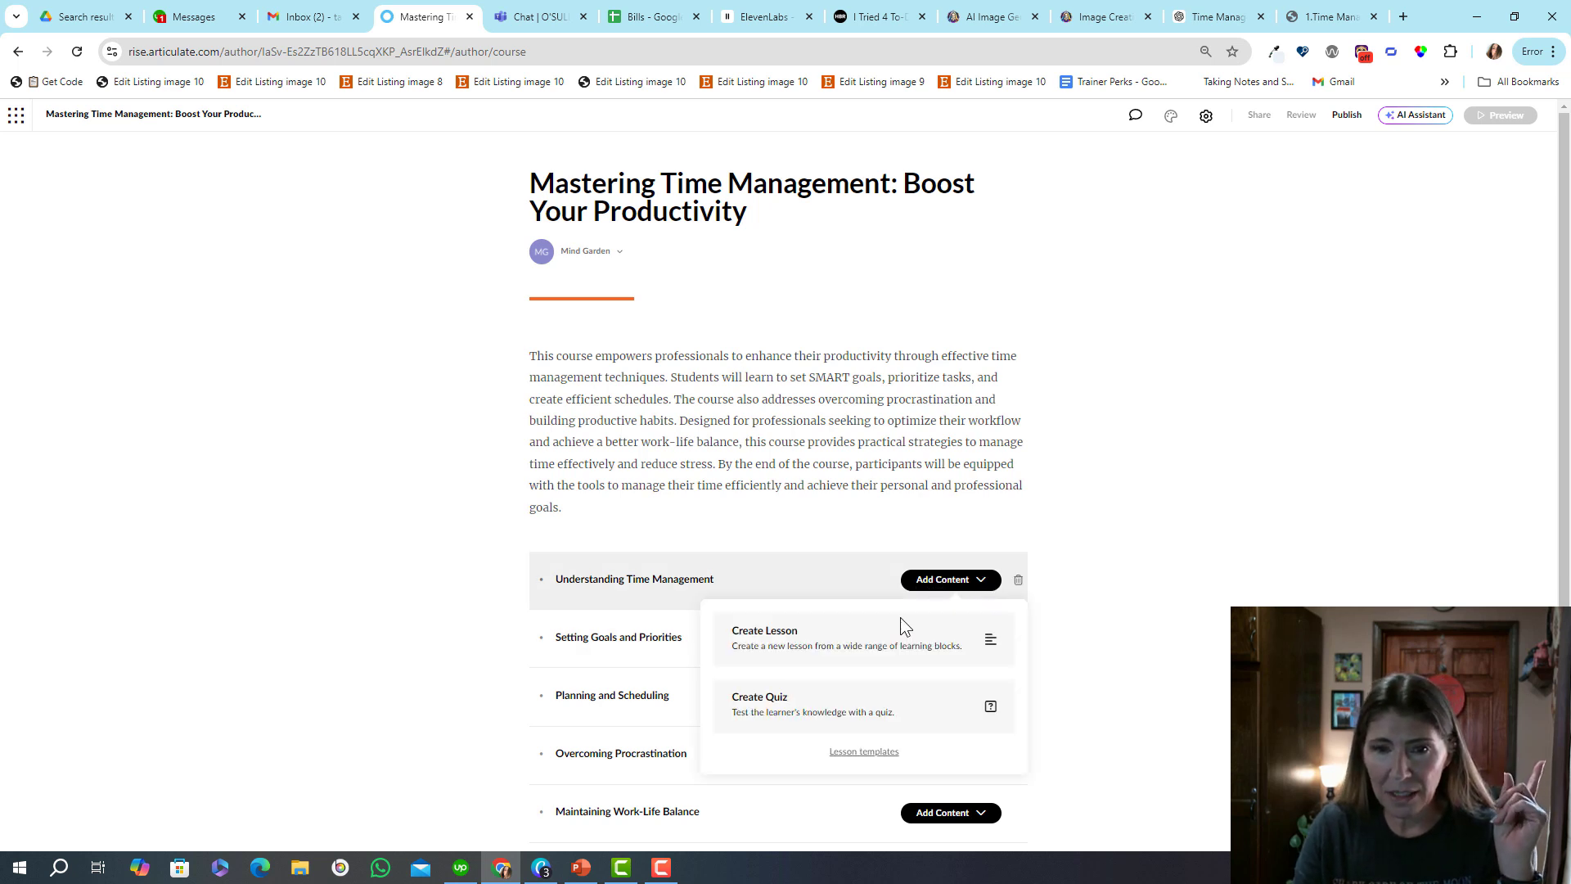
Create the Understanding Time Management lesson and open Magic Text Import set to the Process block.
{"action": "left_click", "coordinate": [827, 646]}
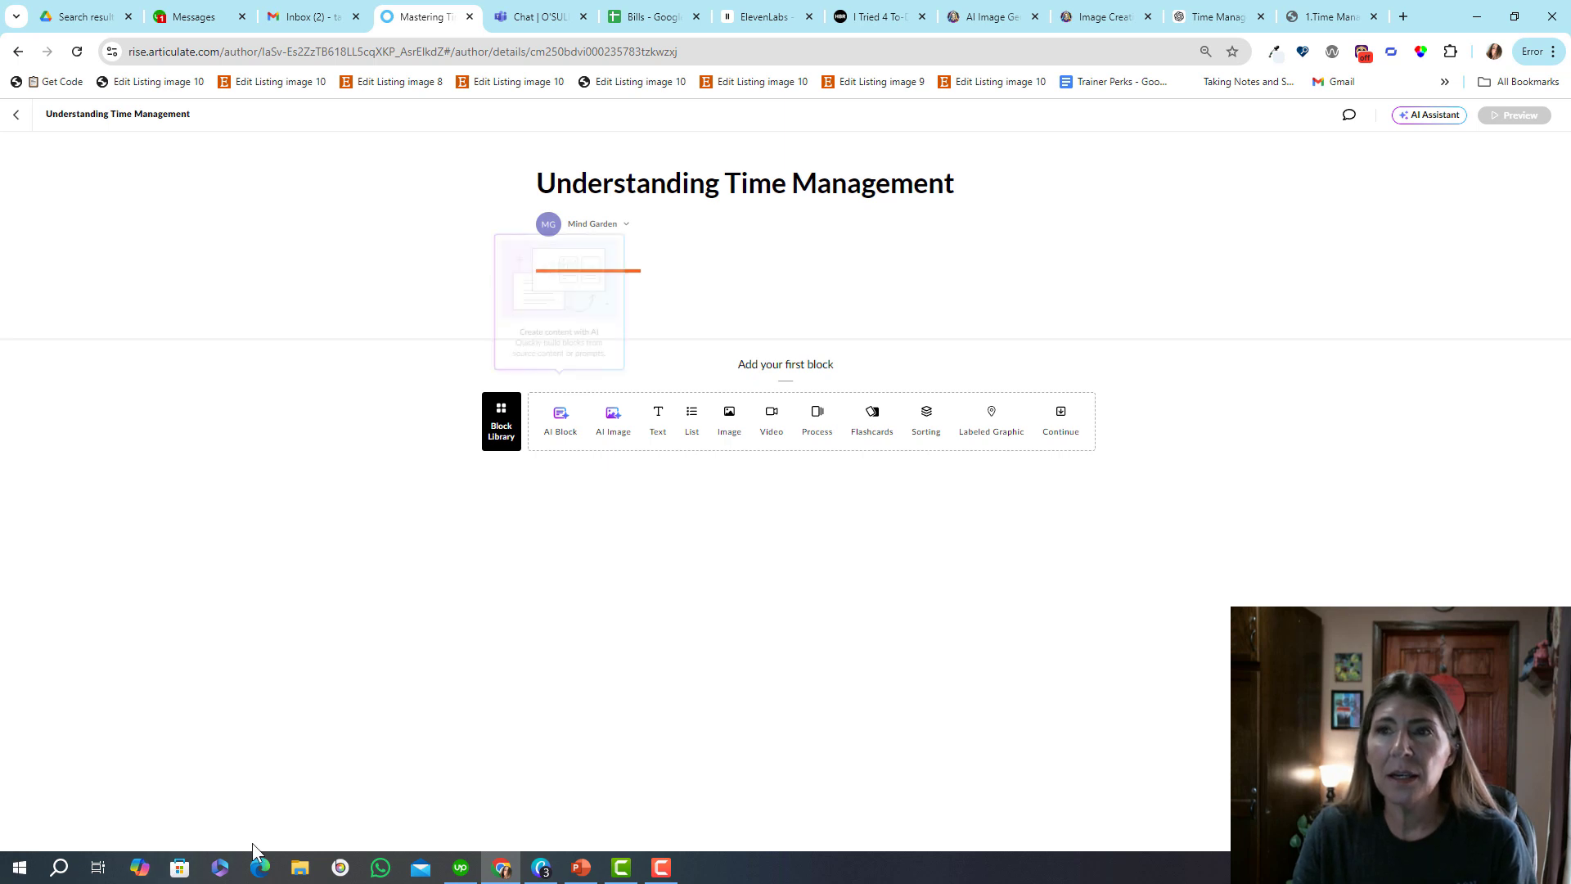
{"action": "left_click", "coordinate": [1438, 116]}
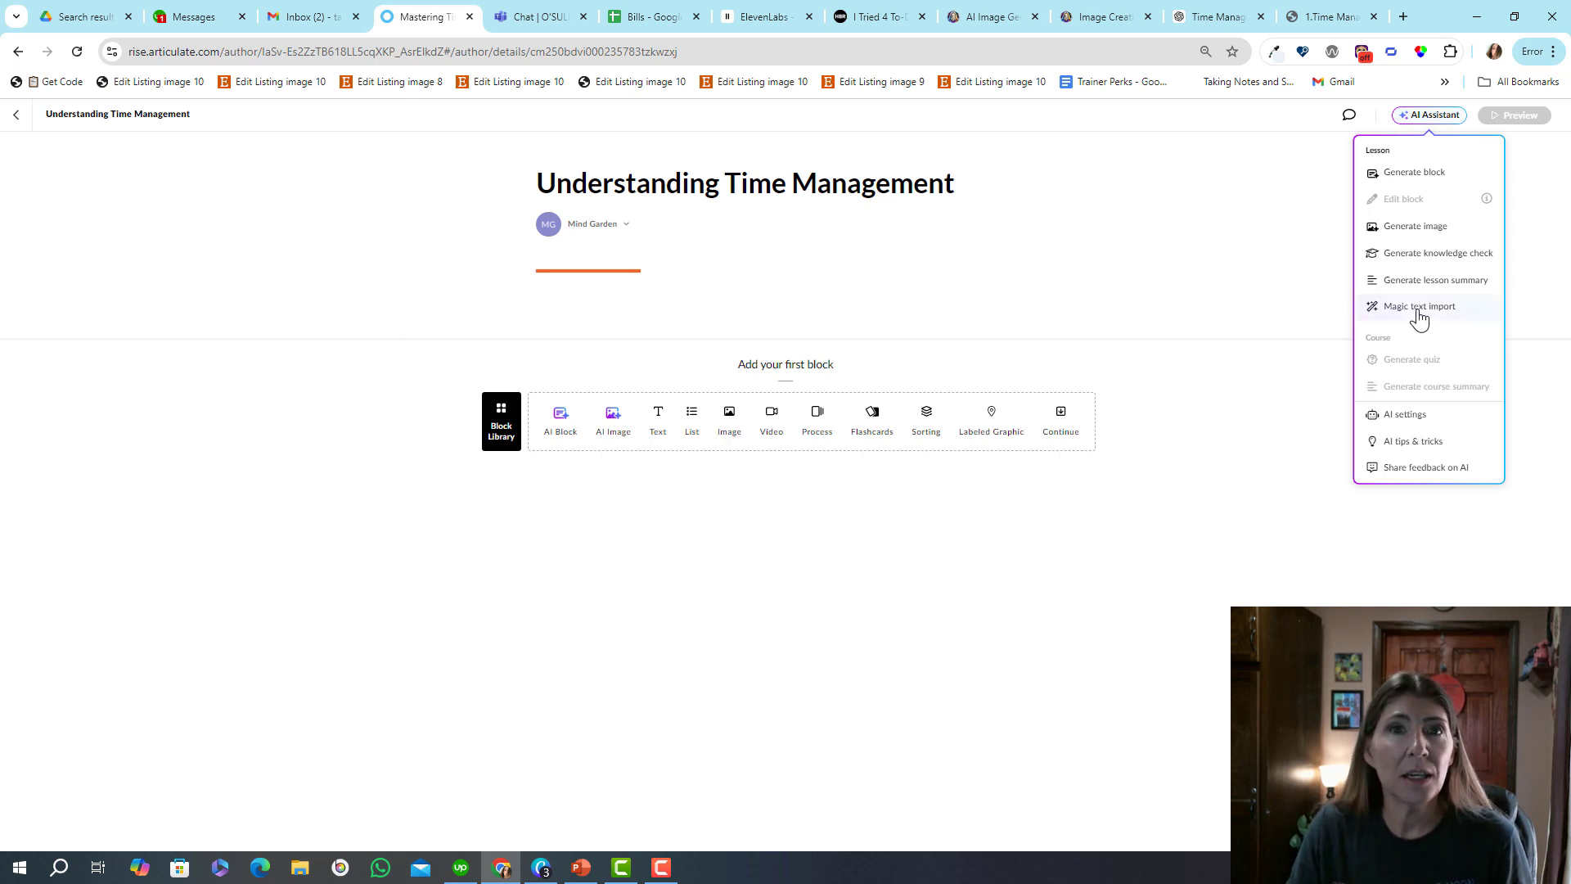
{"action": "left_click", "coordinate": [1418, 309]}
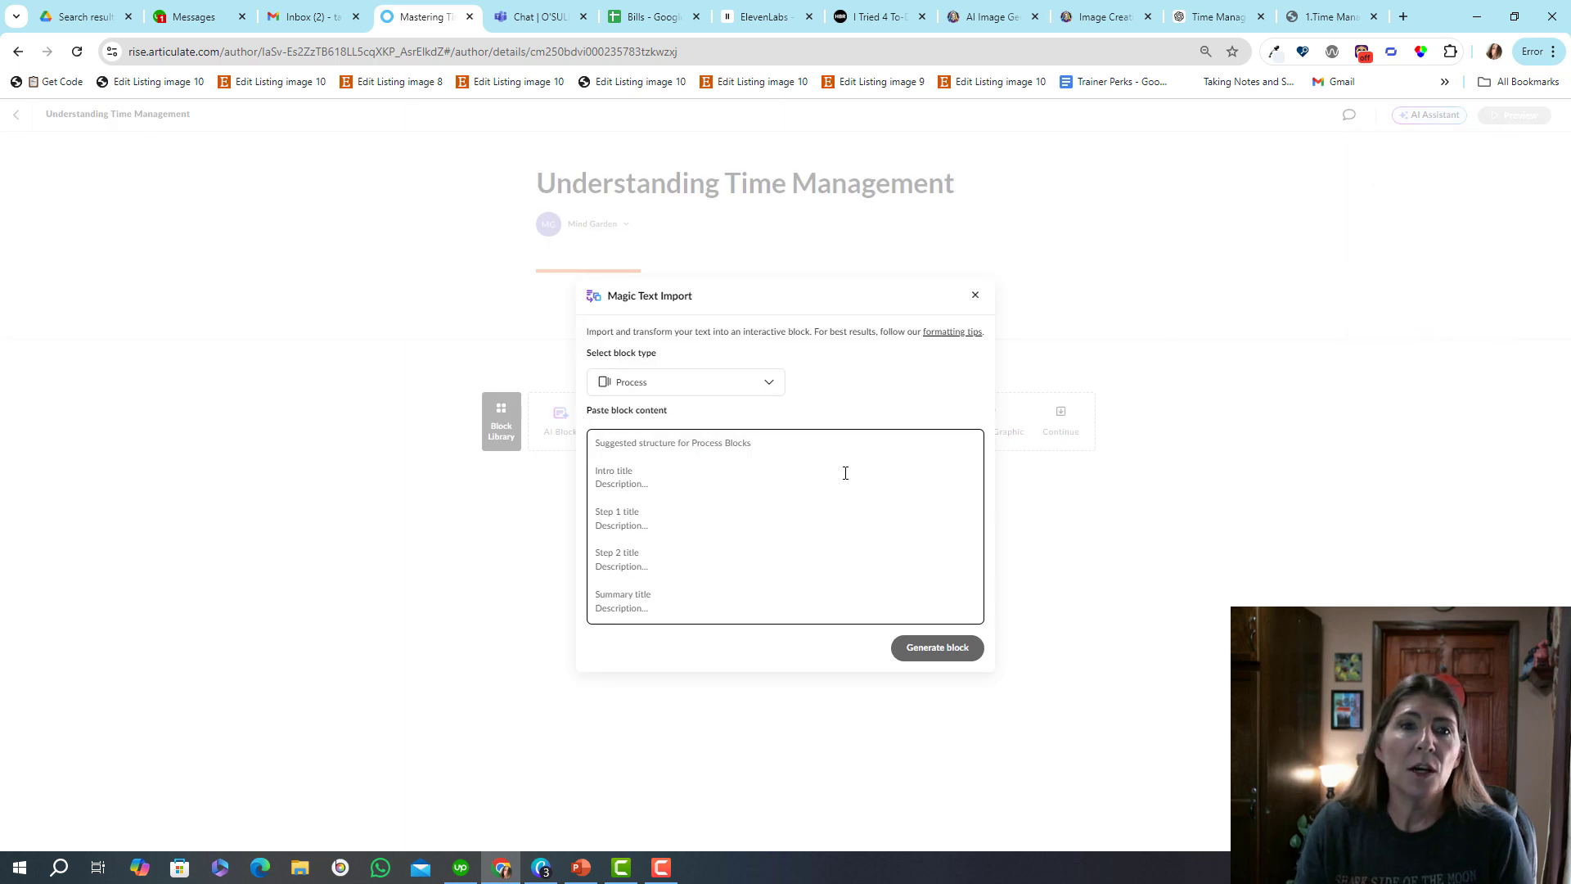
{"action": "left_click", "coordinate": [659, 384]}
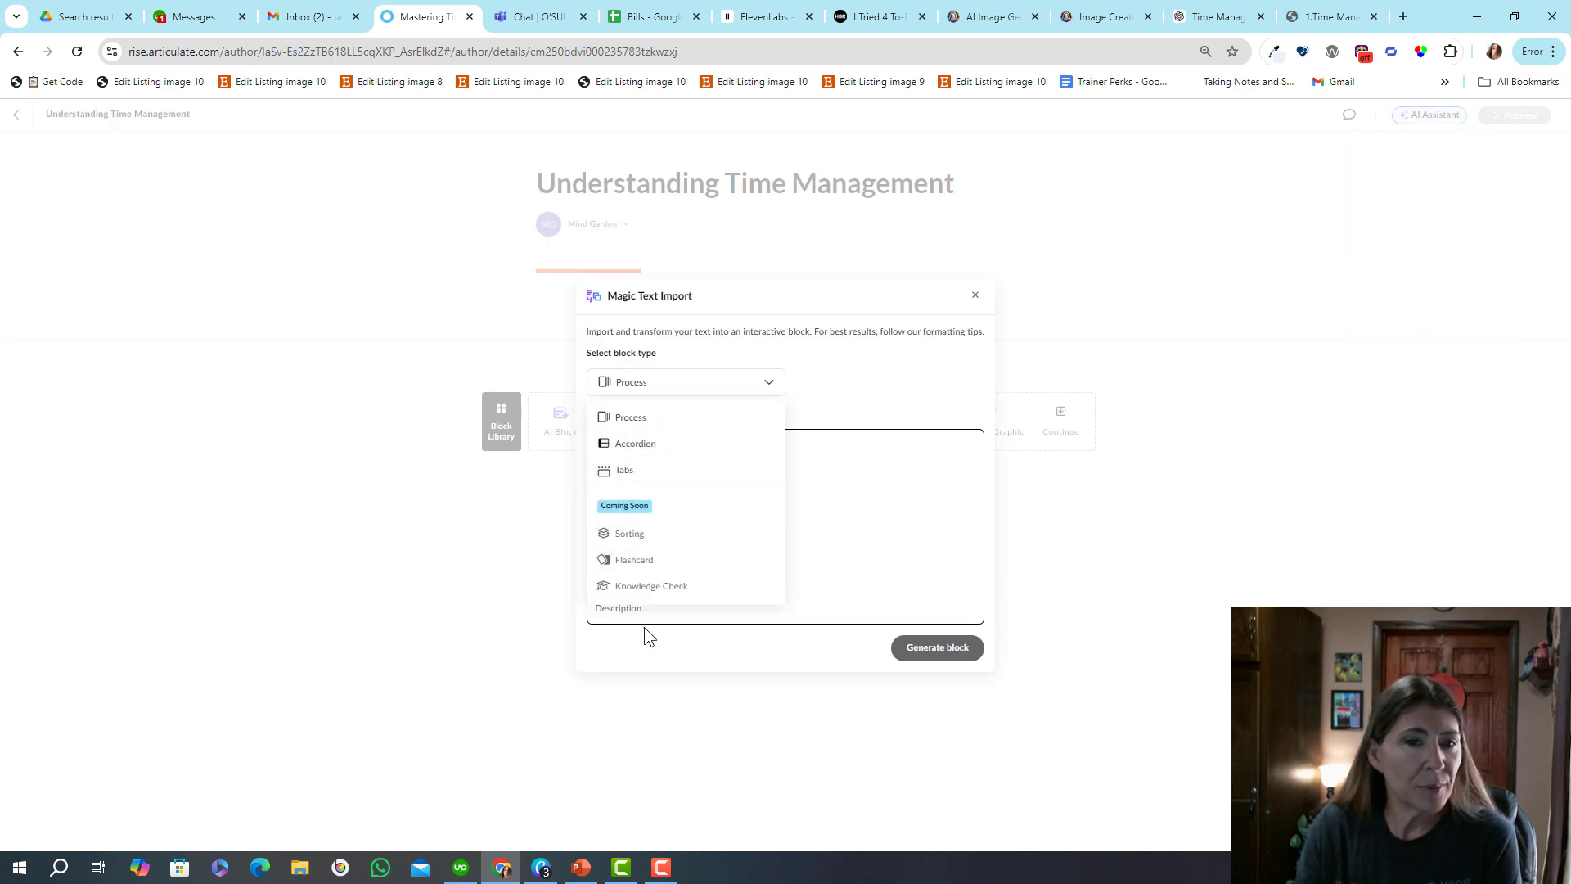
{"action": "left_click", "coordinate": [654, 421]}
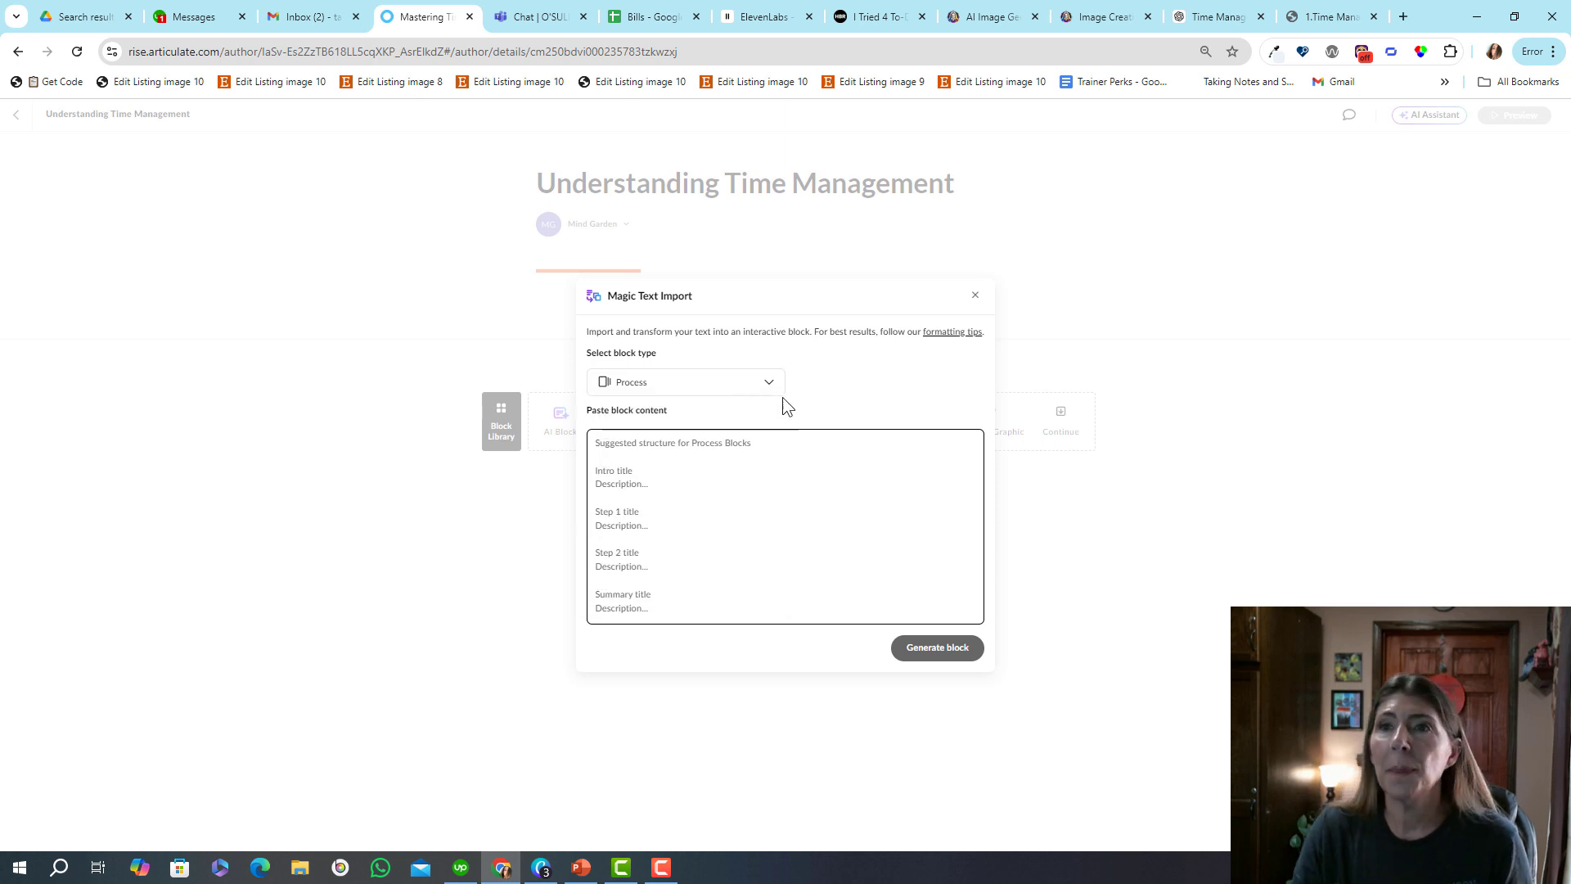
In the storyboard, select Lesson 6's Eat the Frog intro line and its five Interaction steps.
{"action": "left_click", "coordinate": [1329, 18]}
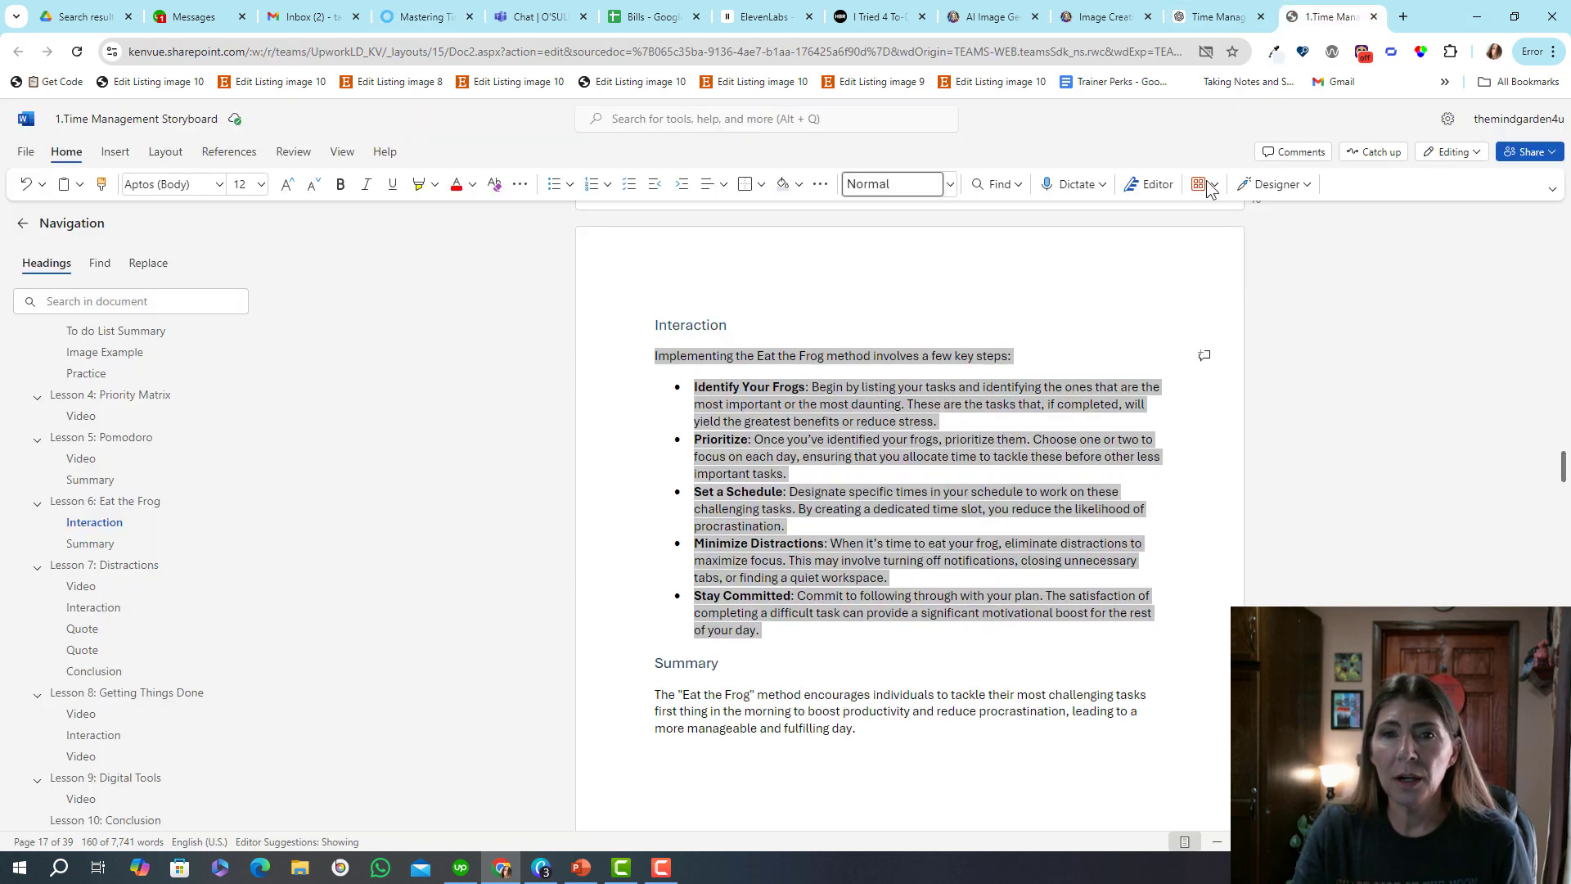
{"action": "left_click", "coordinate": [892, 456]}
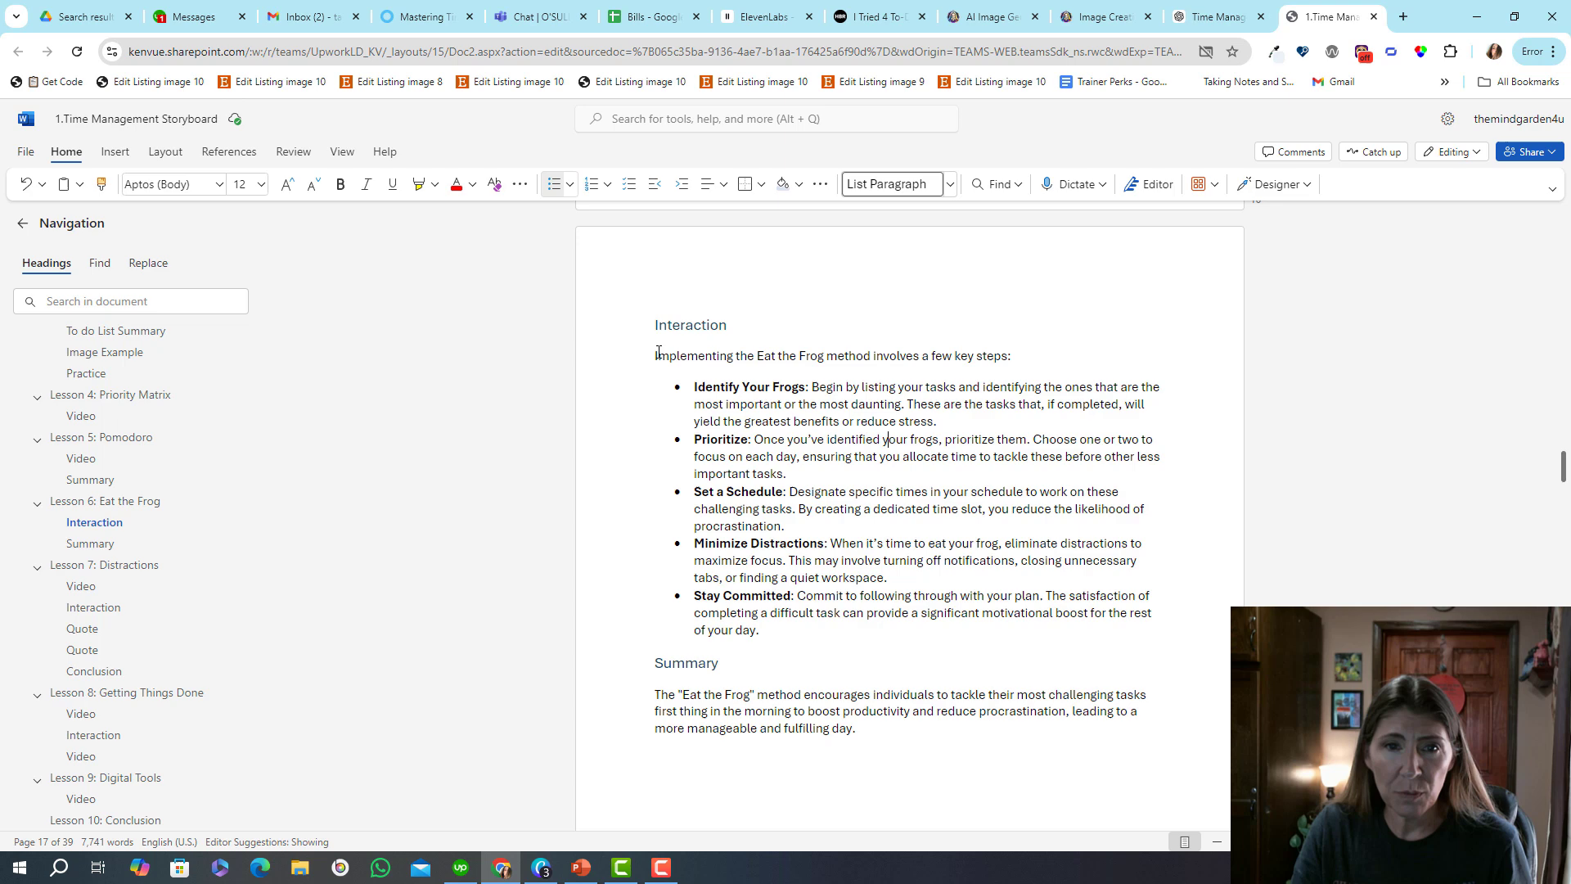
{"action": "left_click_drag", "start_coordinate": [656, 356], "coordinate": [762, 634]}
{"action": "key", "text": "ctrl+c"}
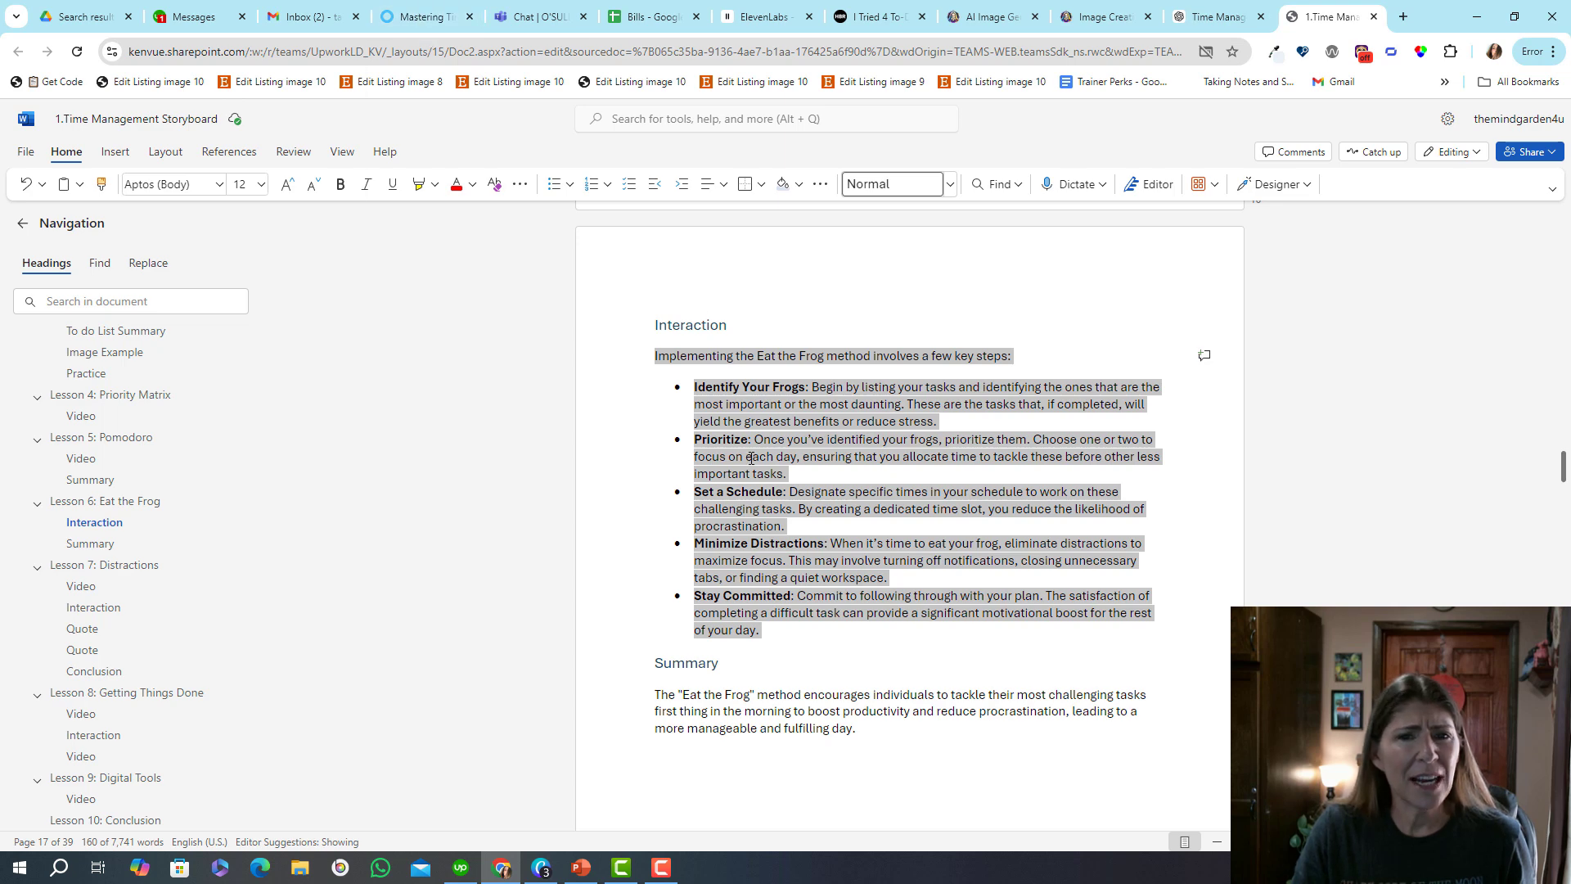
Paste the copied Eat the Frog steps into Rise's text import and generate a Process block.
{"action": "left_click", "coordinate": [417, 18]}
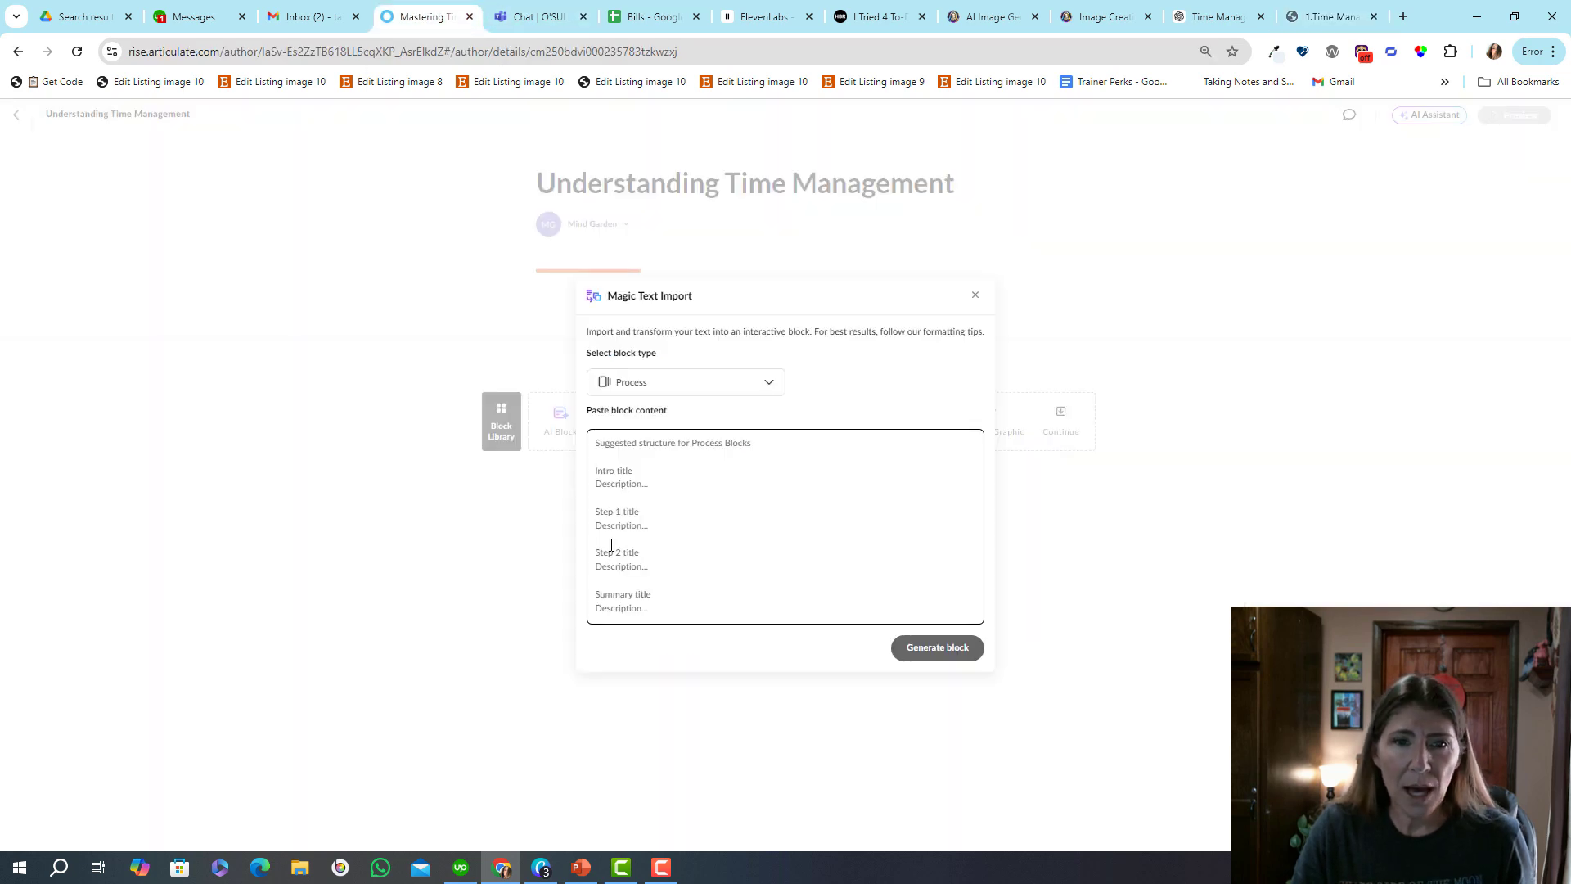
{"action": "left_click", "coordinate": [612, 449]}
{"action": "key", "text": "ctrl+v"}
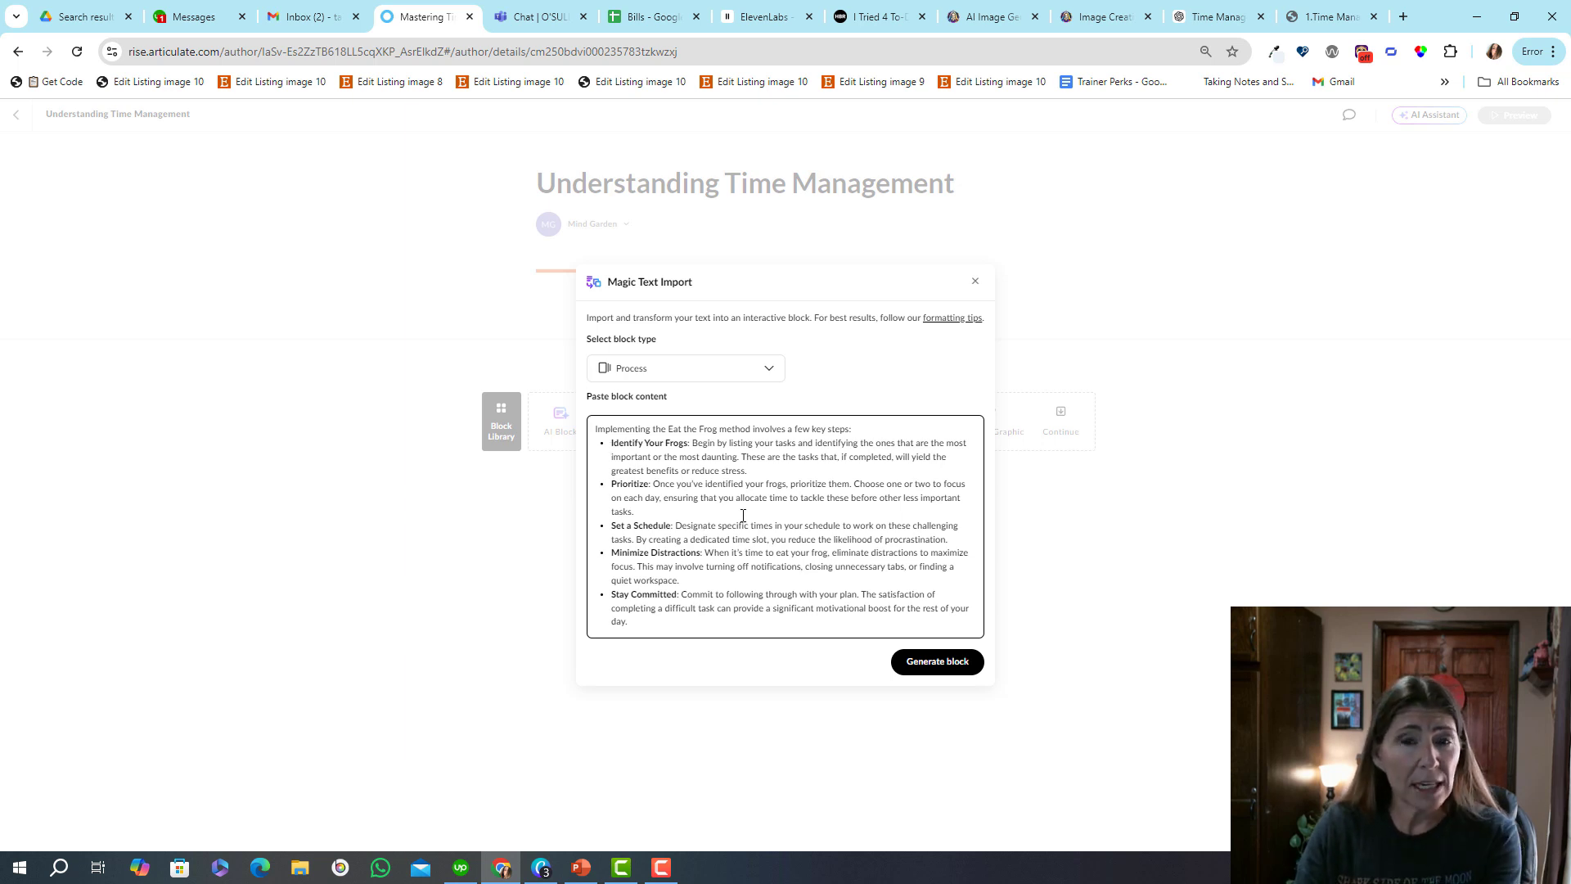
{"action": "left_click", "coordinate": [952, 671]}
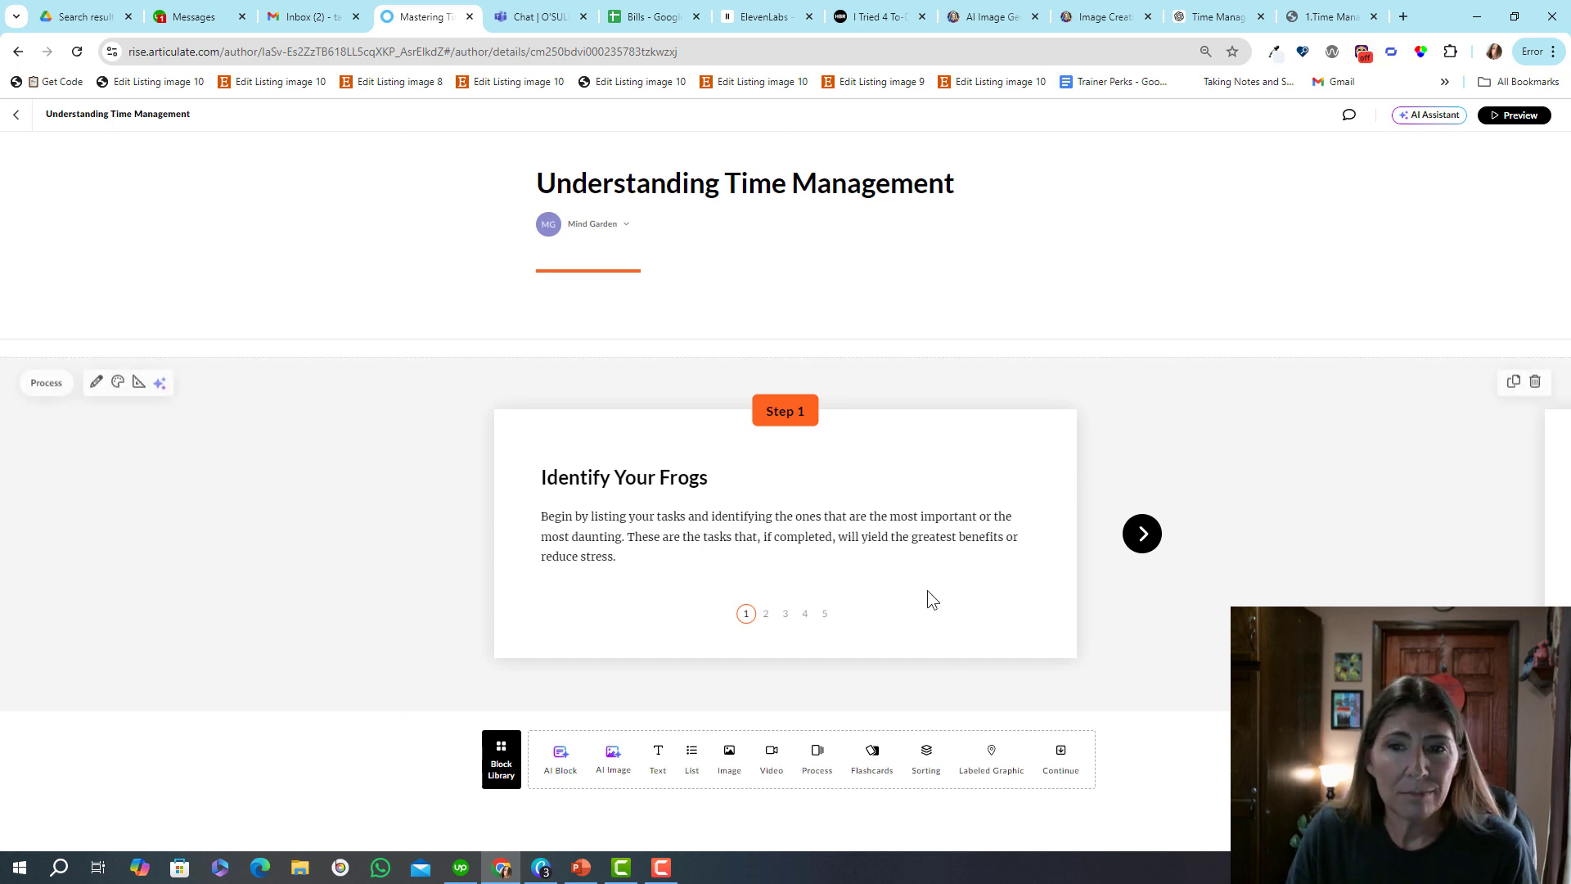
Step through the Process block: Prioritize, Set a Schedule, Minimize Distractions, Stay Committed.
{"action": "left_click", "coordinate": [1142, 535]}
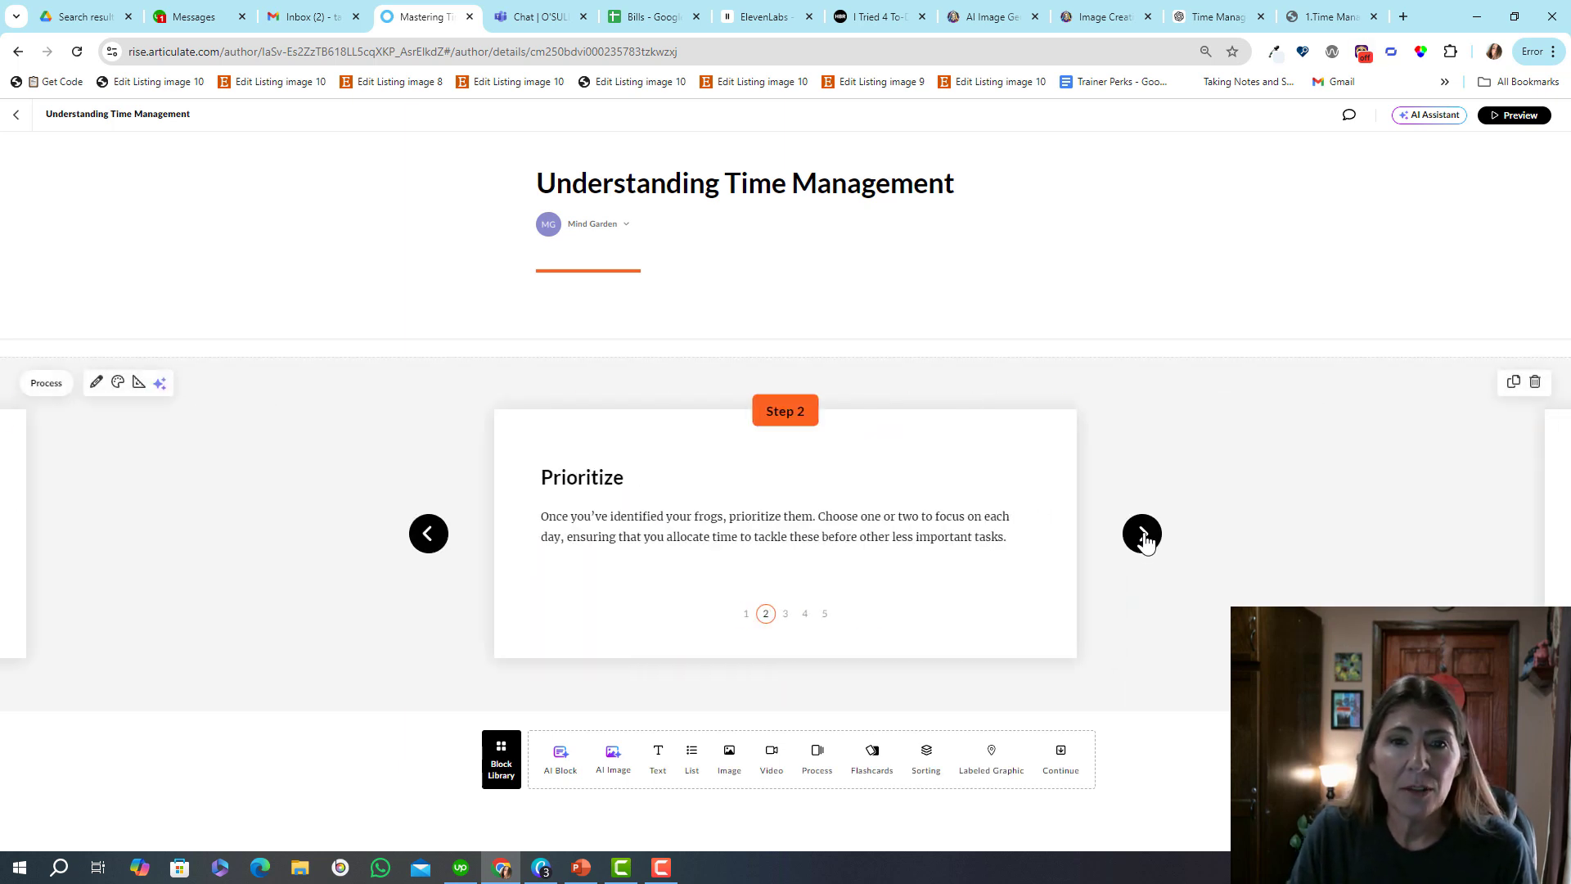
{"action": "left_click", "coordinate": [1143, 536]}
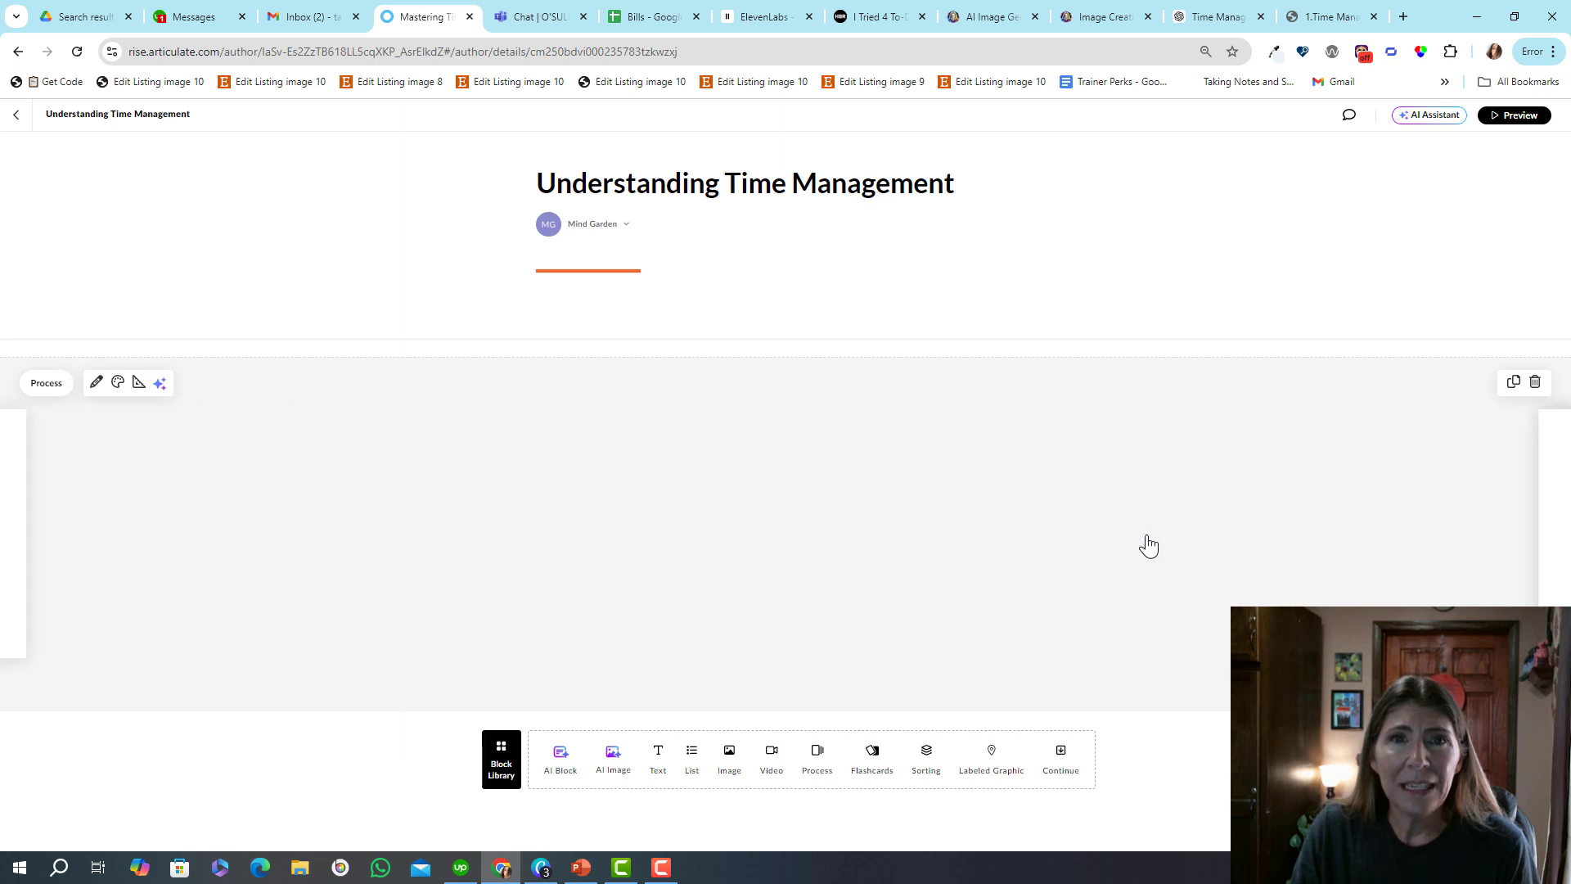
{"action": "left_click", "coordinate": [1144, 535]}
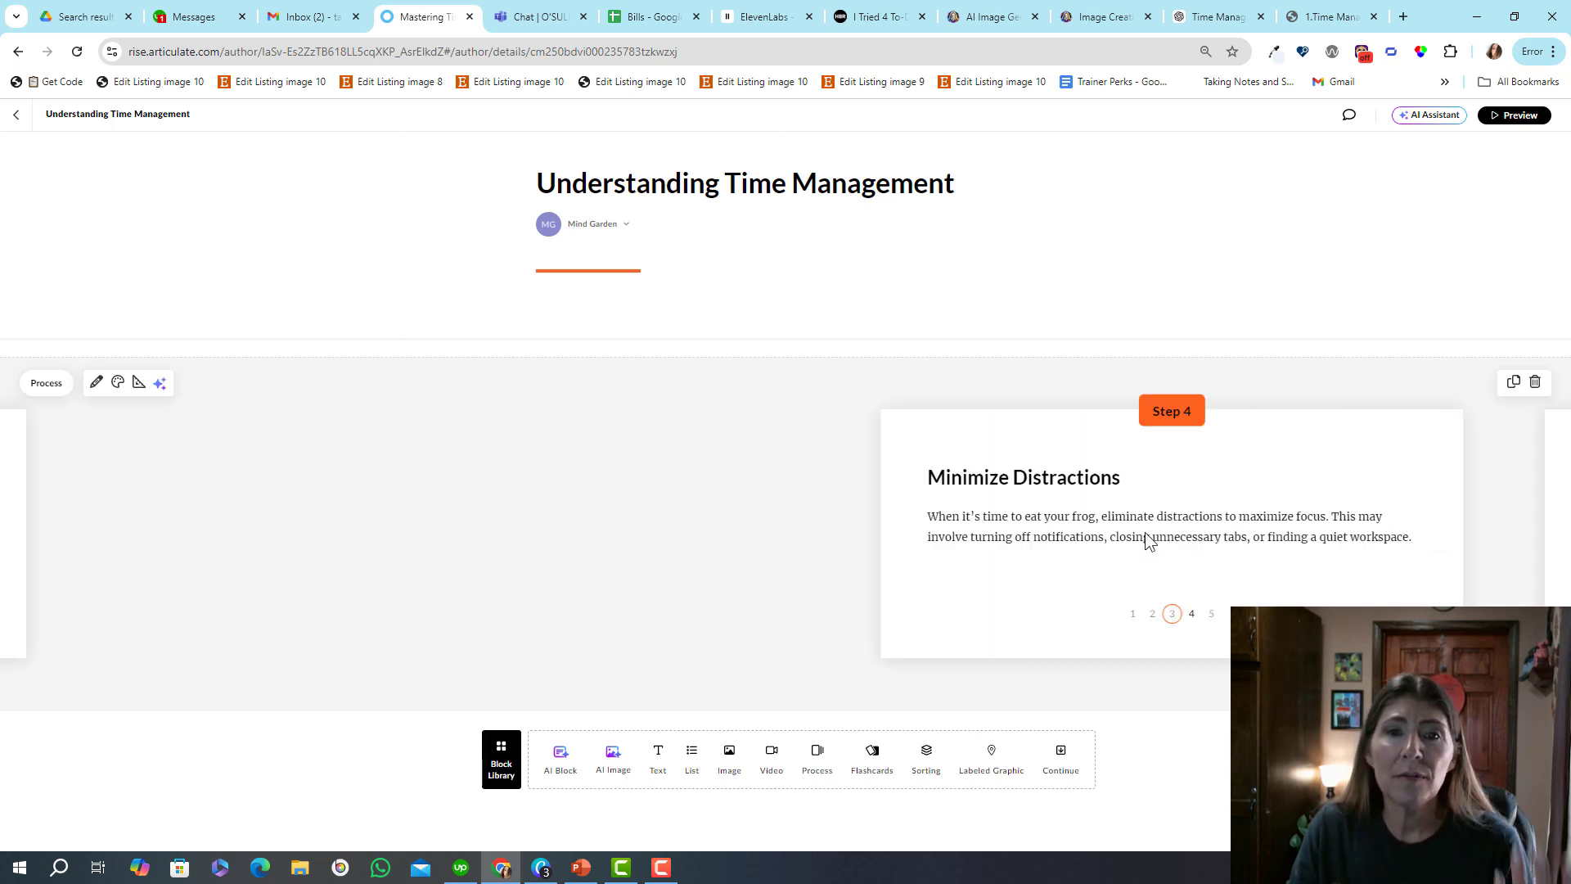
{"action": "left_click", "coordinate": [1144, 535]}
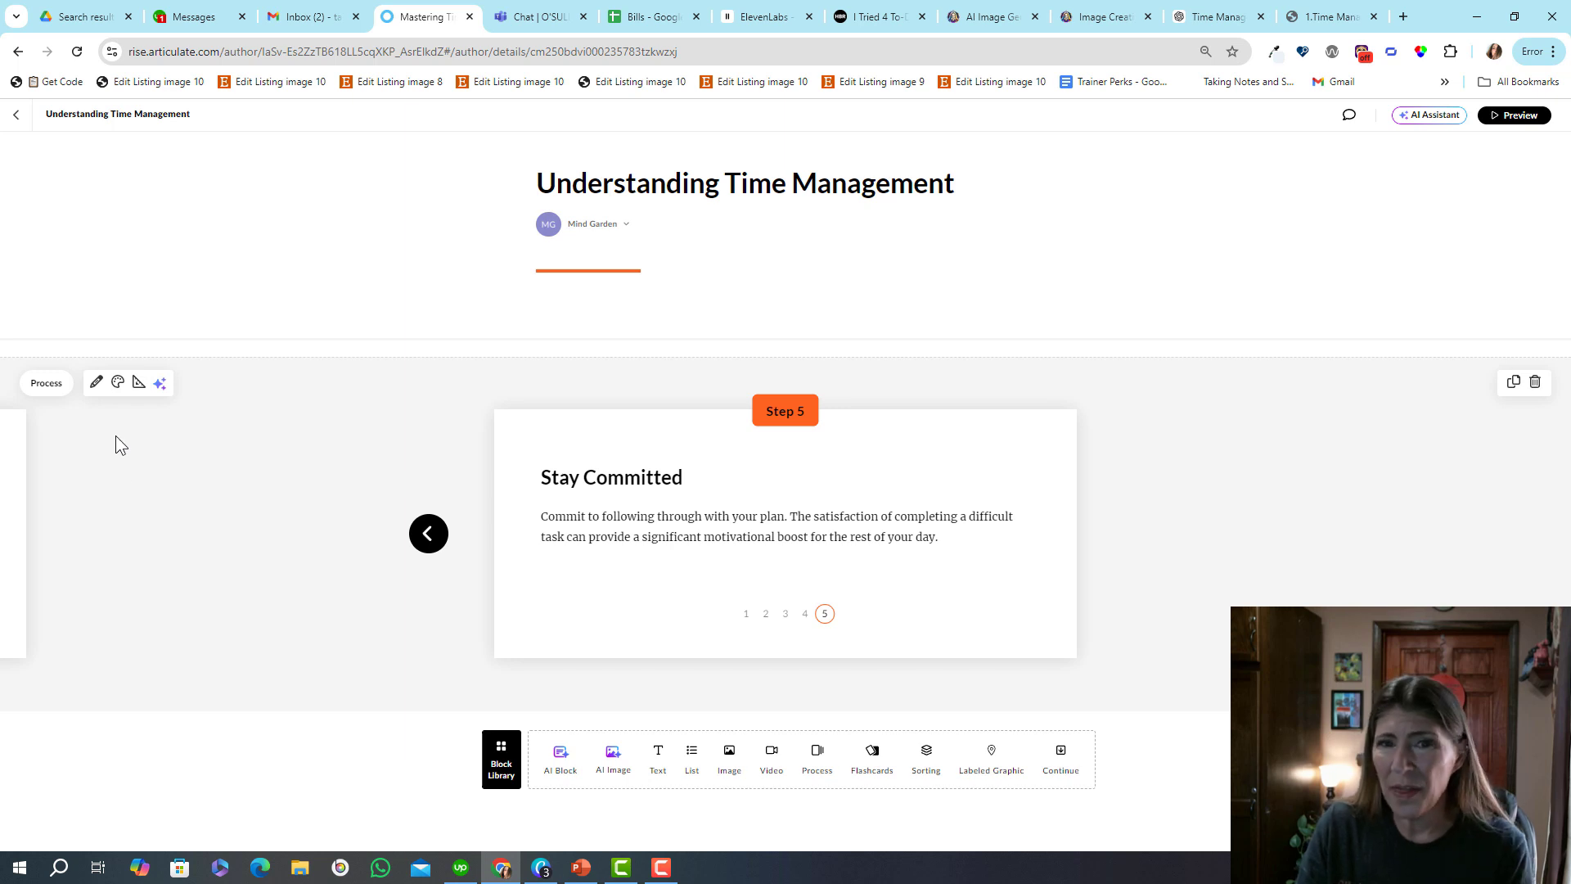
Convert the Process block into a Tabs block with AI Instant convert.
{"action": "left_click", "coordinate": [162, 382]}
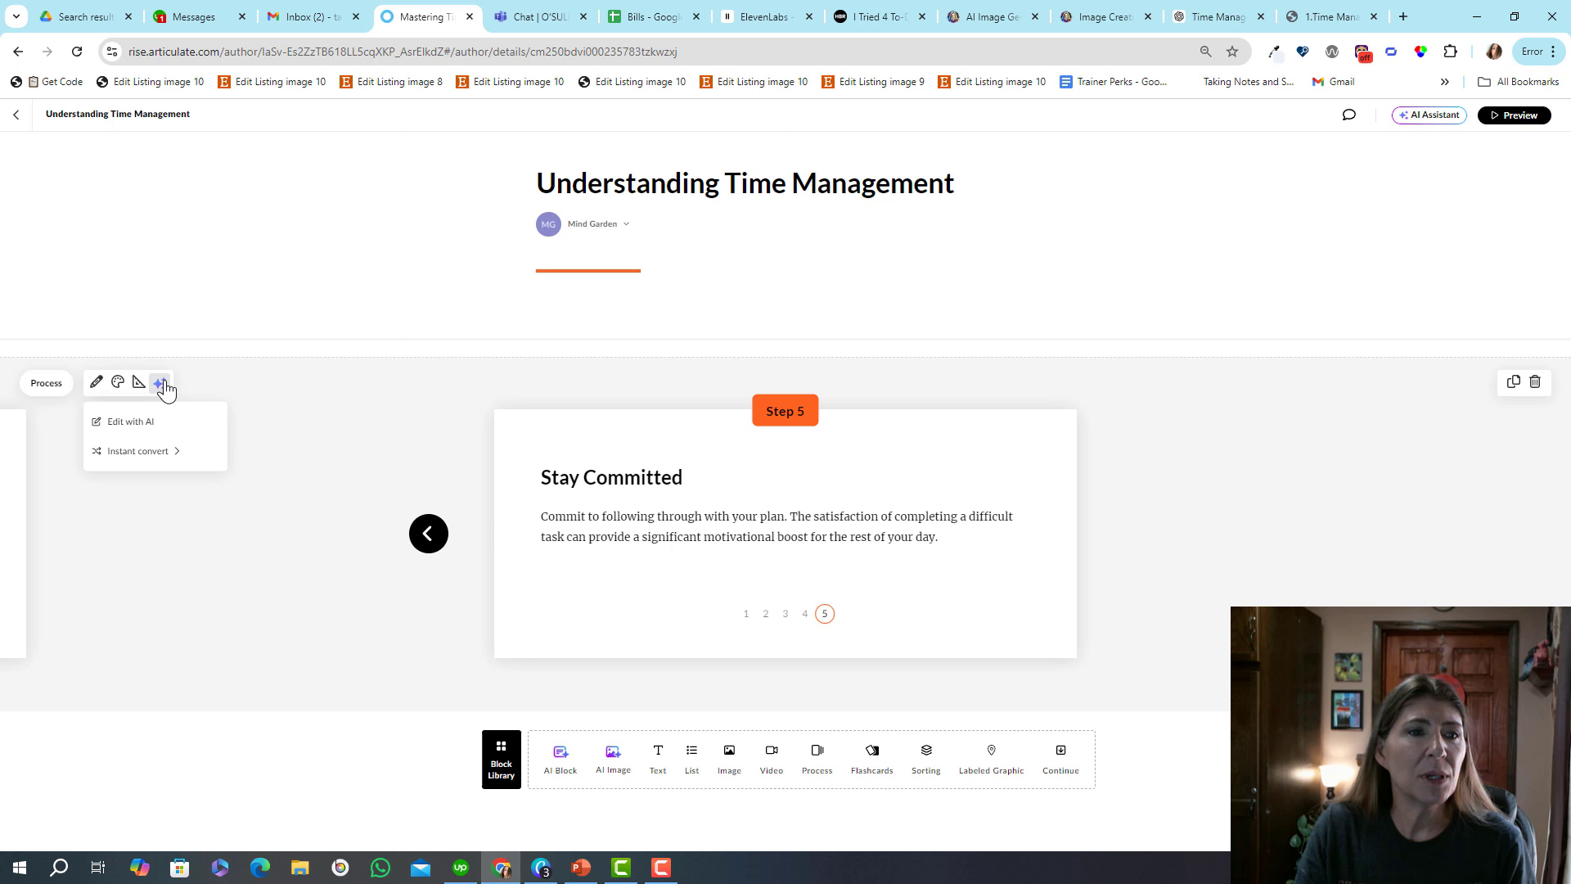
{"action": "mouse_move", "coordinate": [144, 458]}
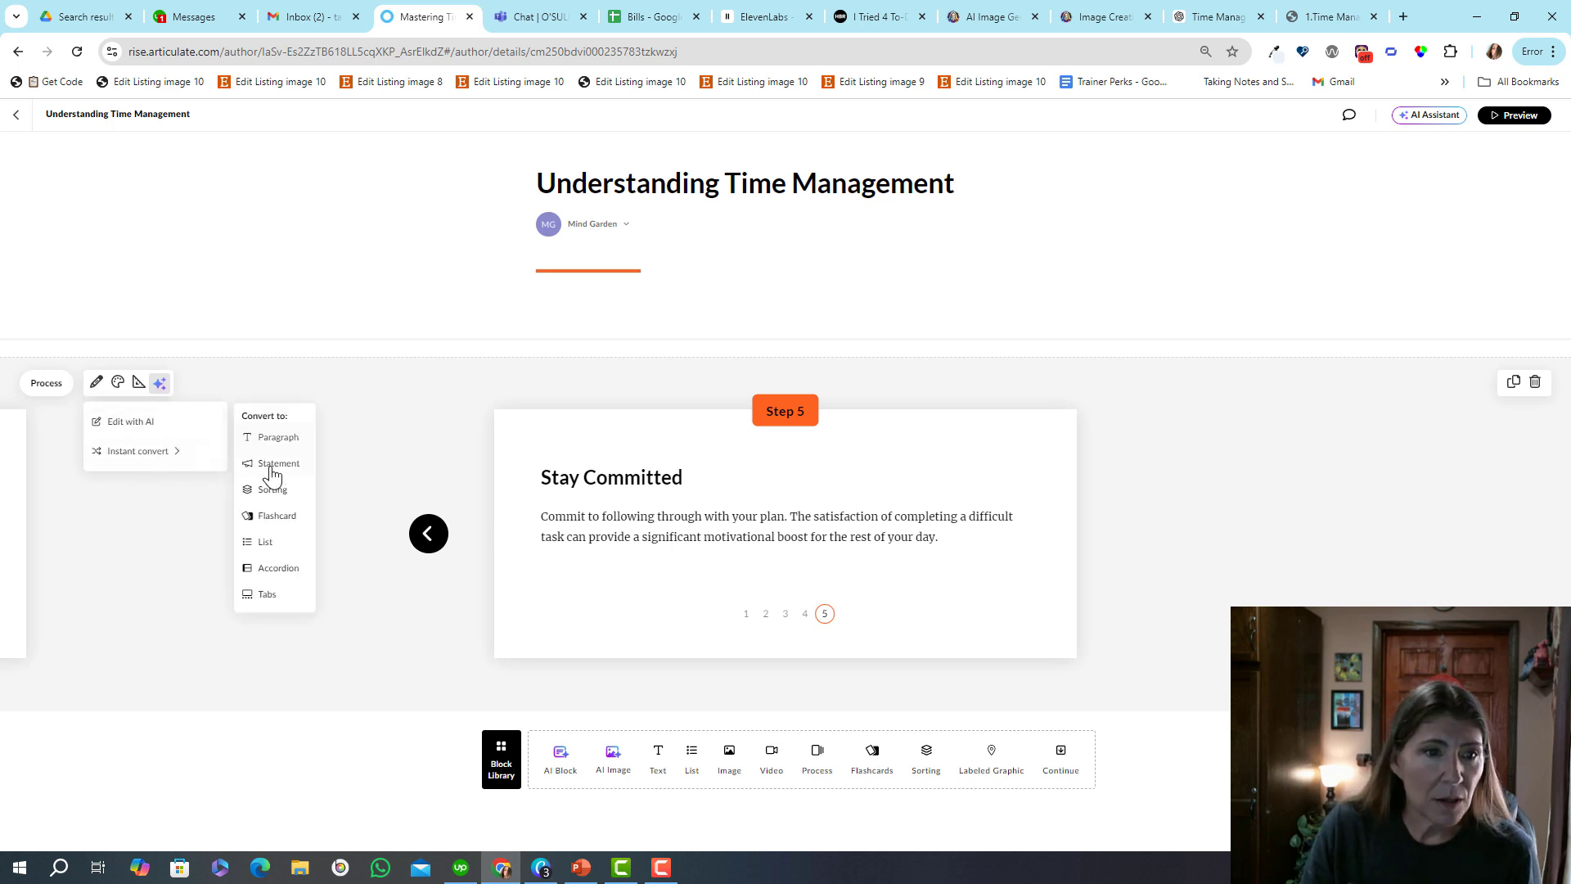
{"action": "left_click", "coordinate": [268, 594]}
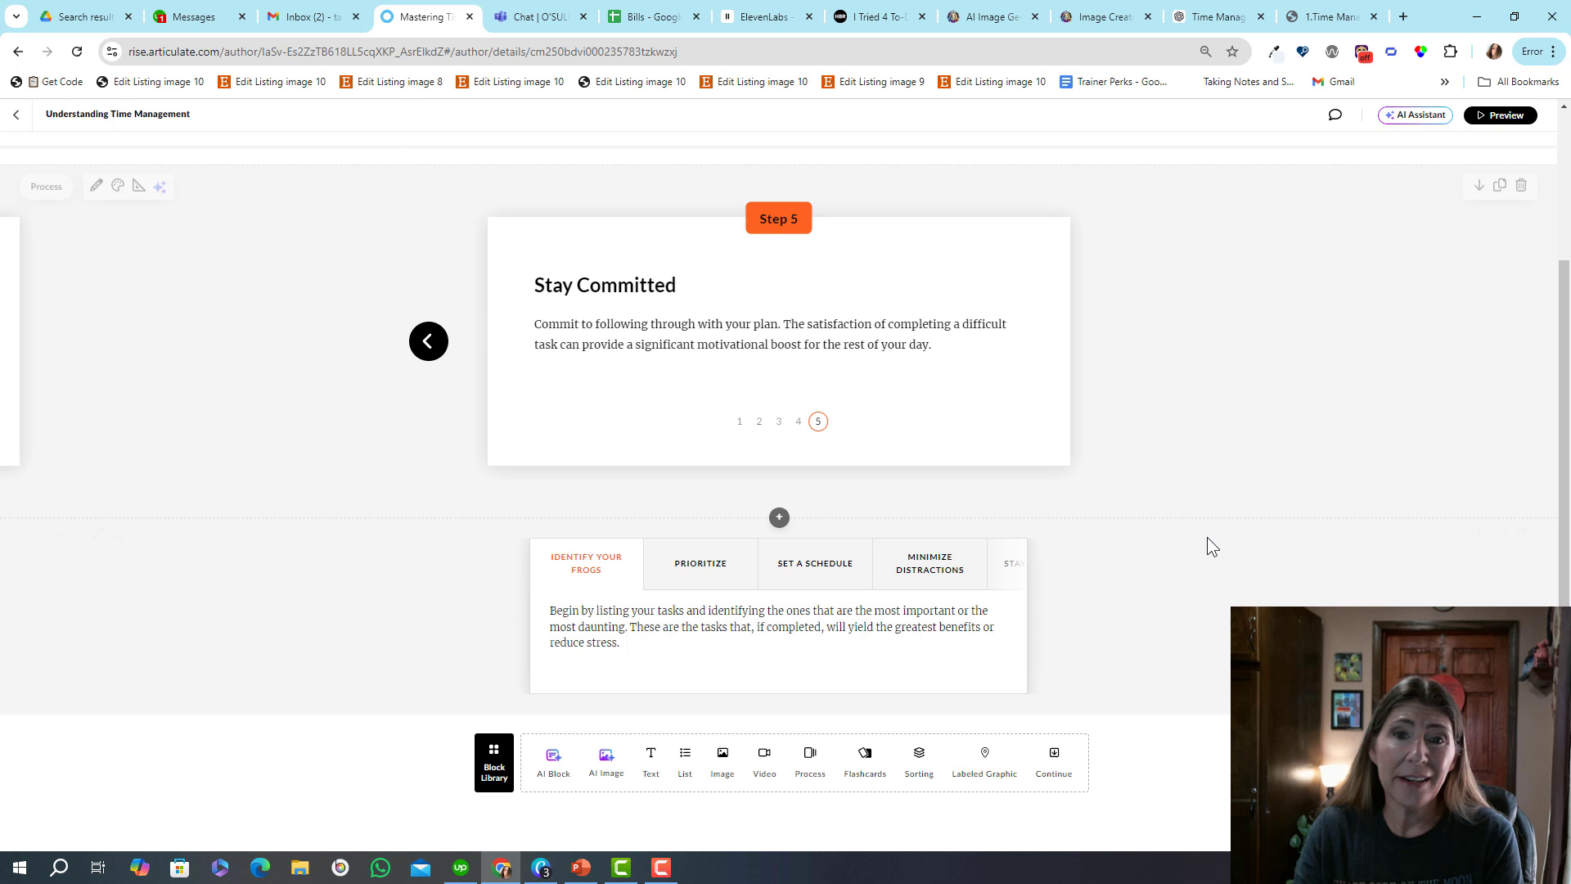
Review the Prioritize, Set a Schedule and Minimize Distractions tabs, then bring up the Tabs block's AI tools.
{"action": "left_click", "coordinate": [704, 566]}
{"action": "left_click", "coordinate": [832, 591]}
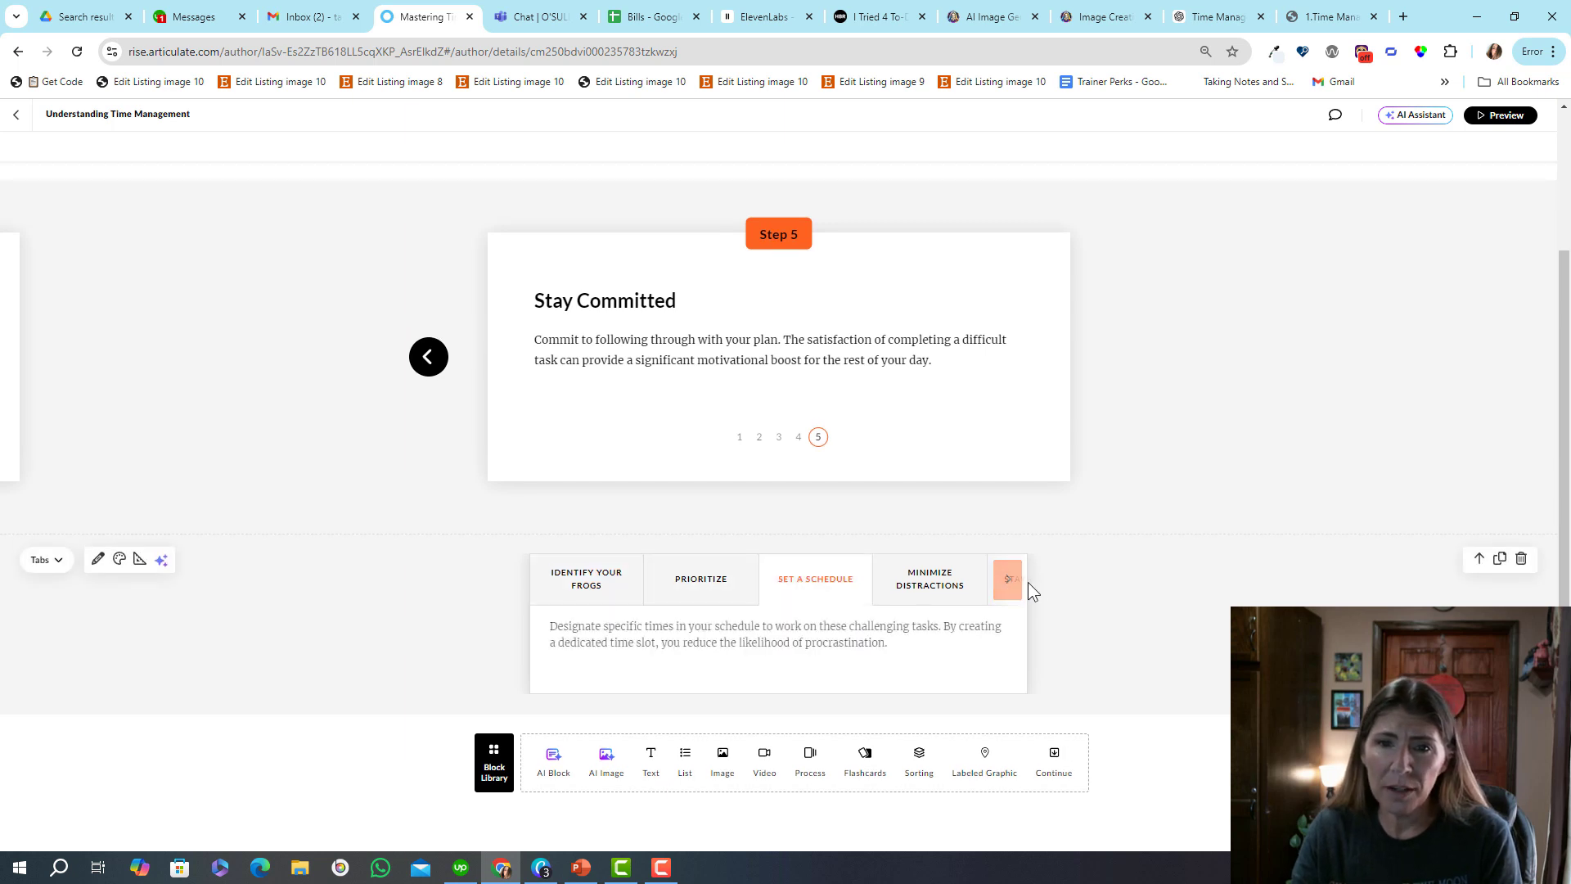
{"action": "left_click", "coordinate": [1008, 580]}
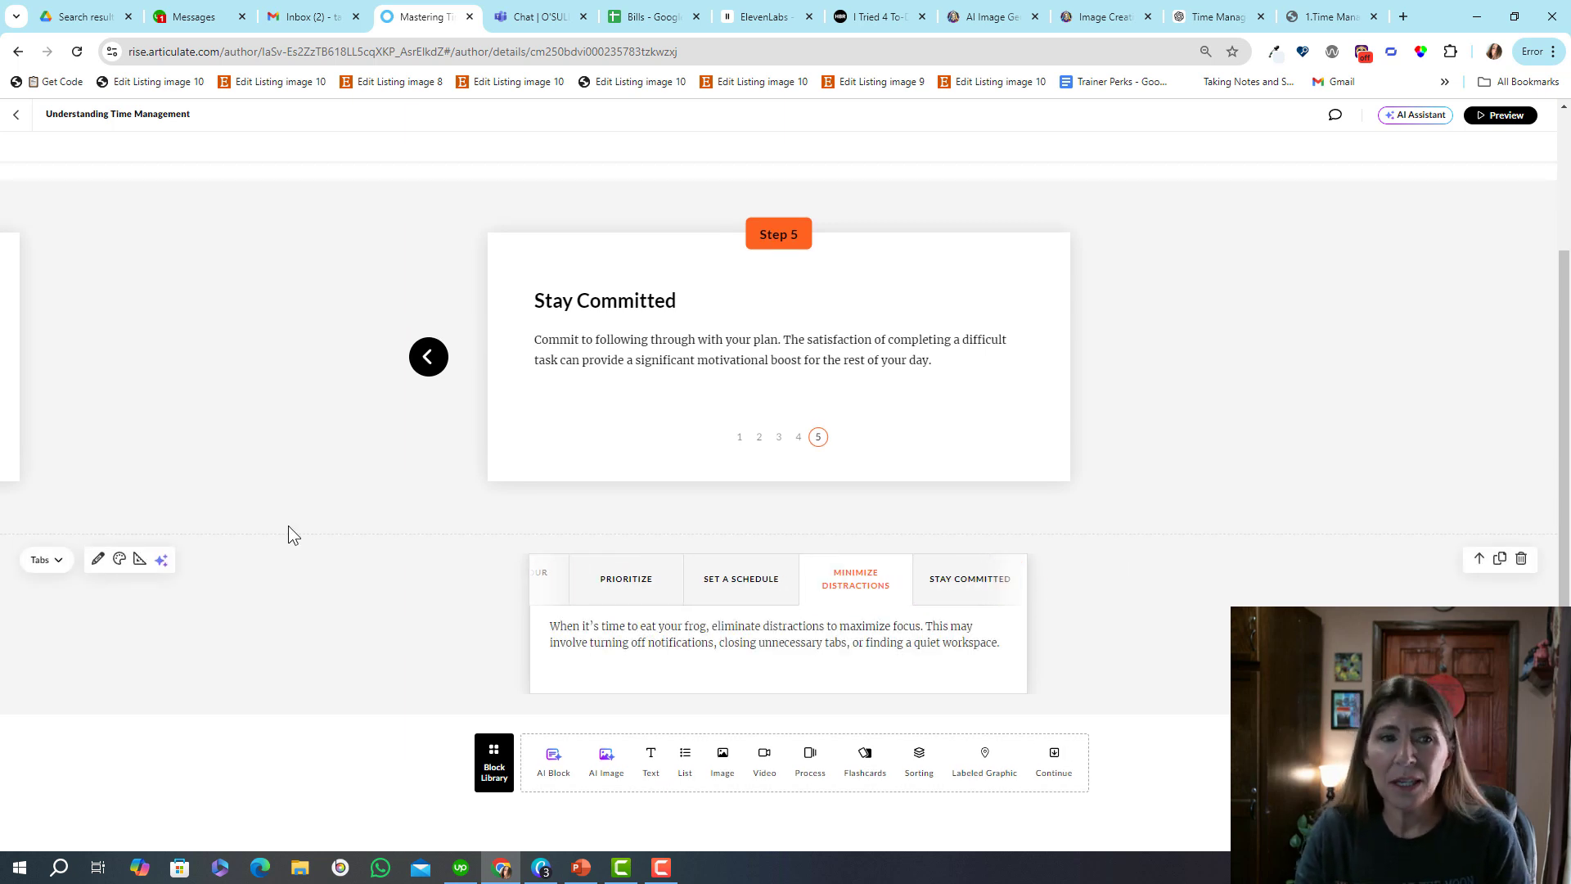
{"action": "left_click", "coordinate": [162, 561]}
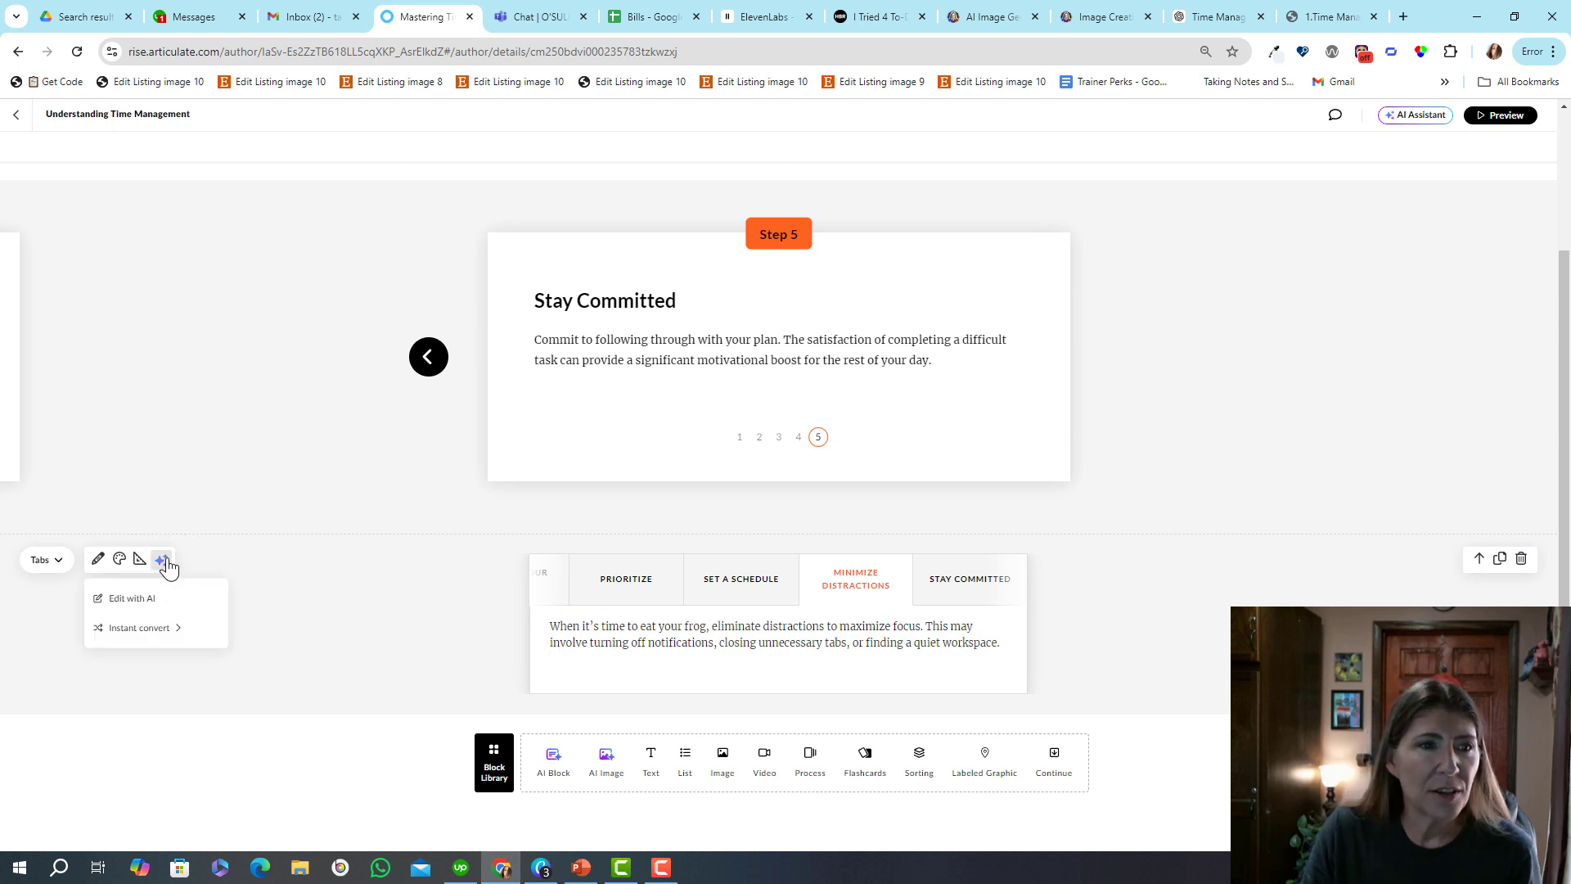
{"action": "mouse_move", "coordinate": [160, 628]}
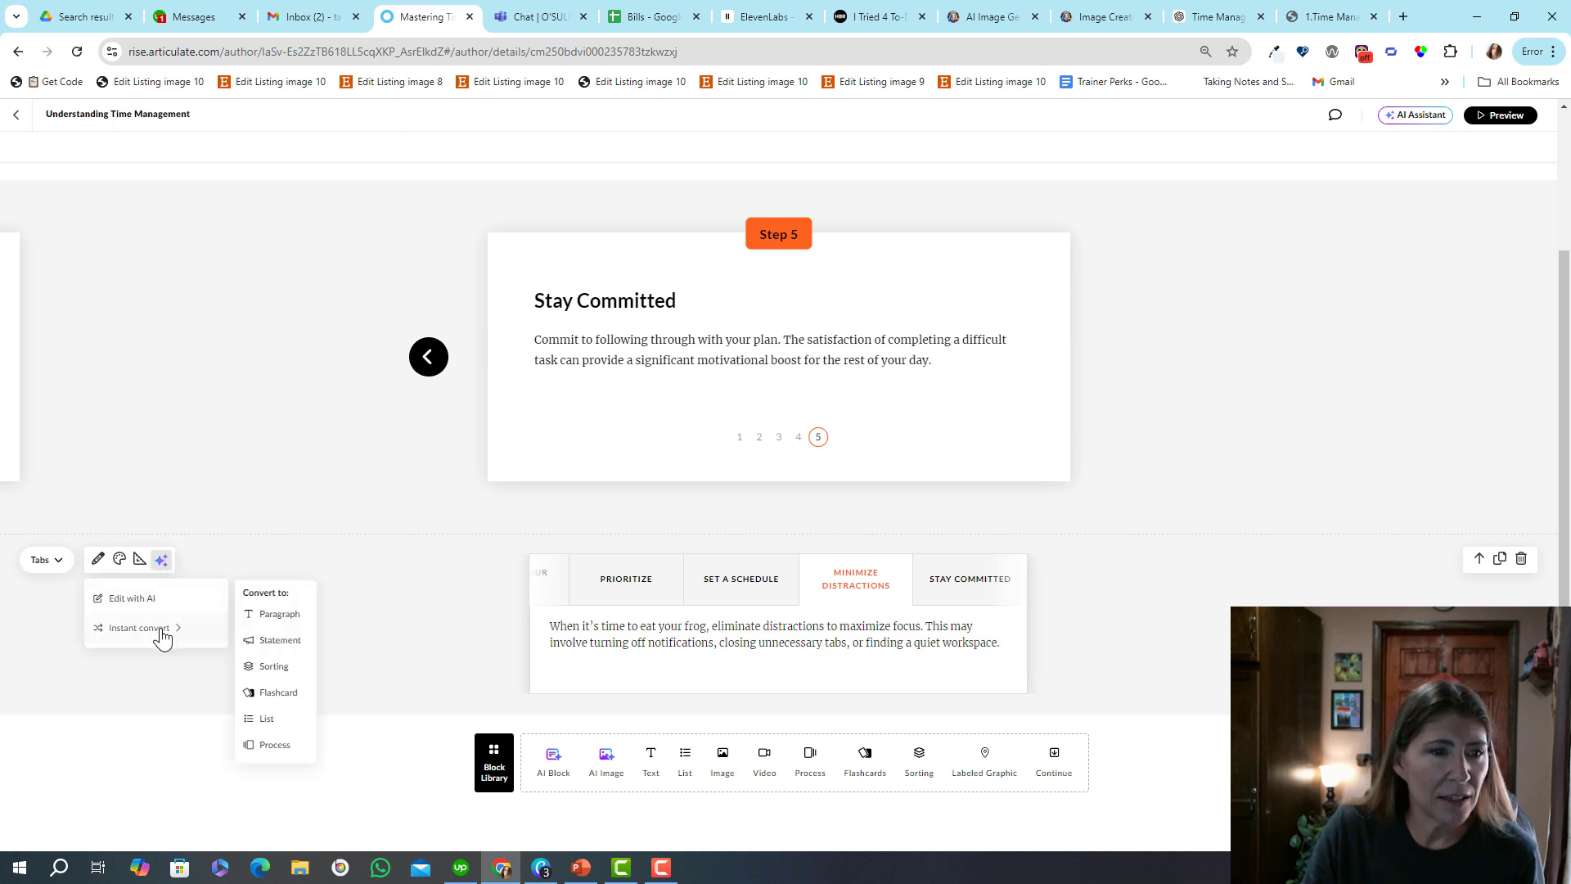
Convert the Tabs block into a numbered list of the five frog steps below it.
{"action": "left_click", "coordinate": [286, 719]}
{"action": "scroll", "coordinate": [395, 709], "scroll_direction": "down", "scroll_amount": 5}
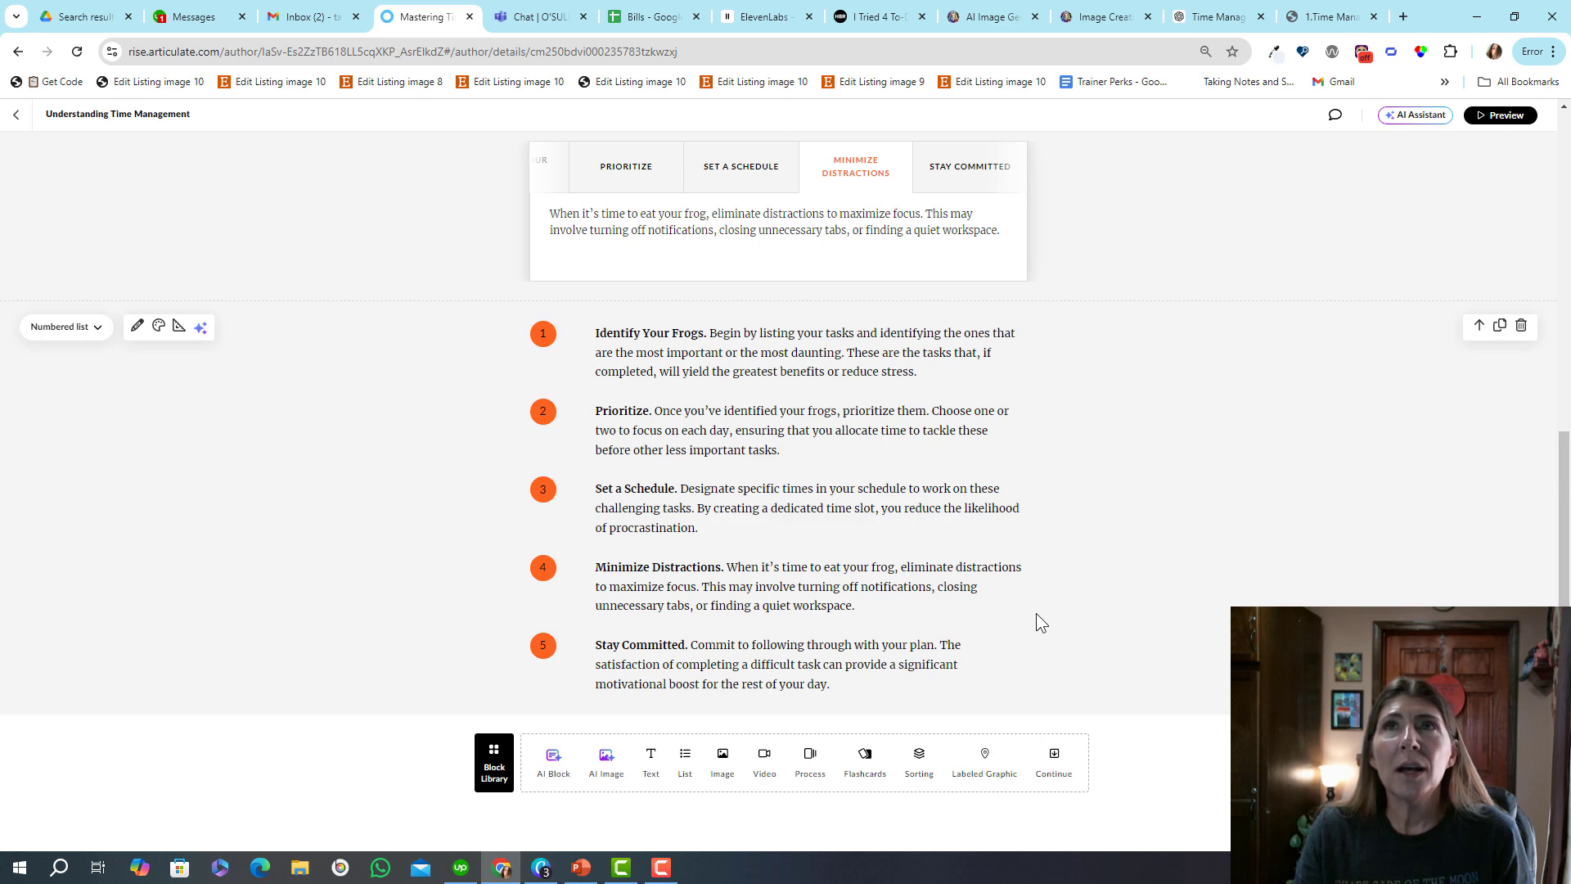
{"action": "scroll", "coordinate": [1036, 579], "scroll_direction": "up", "scroll_amount": 7}
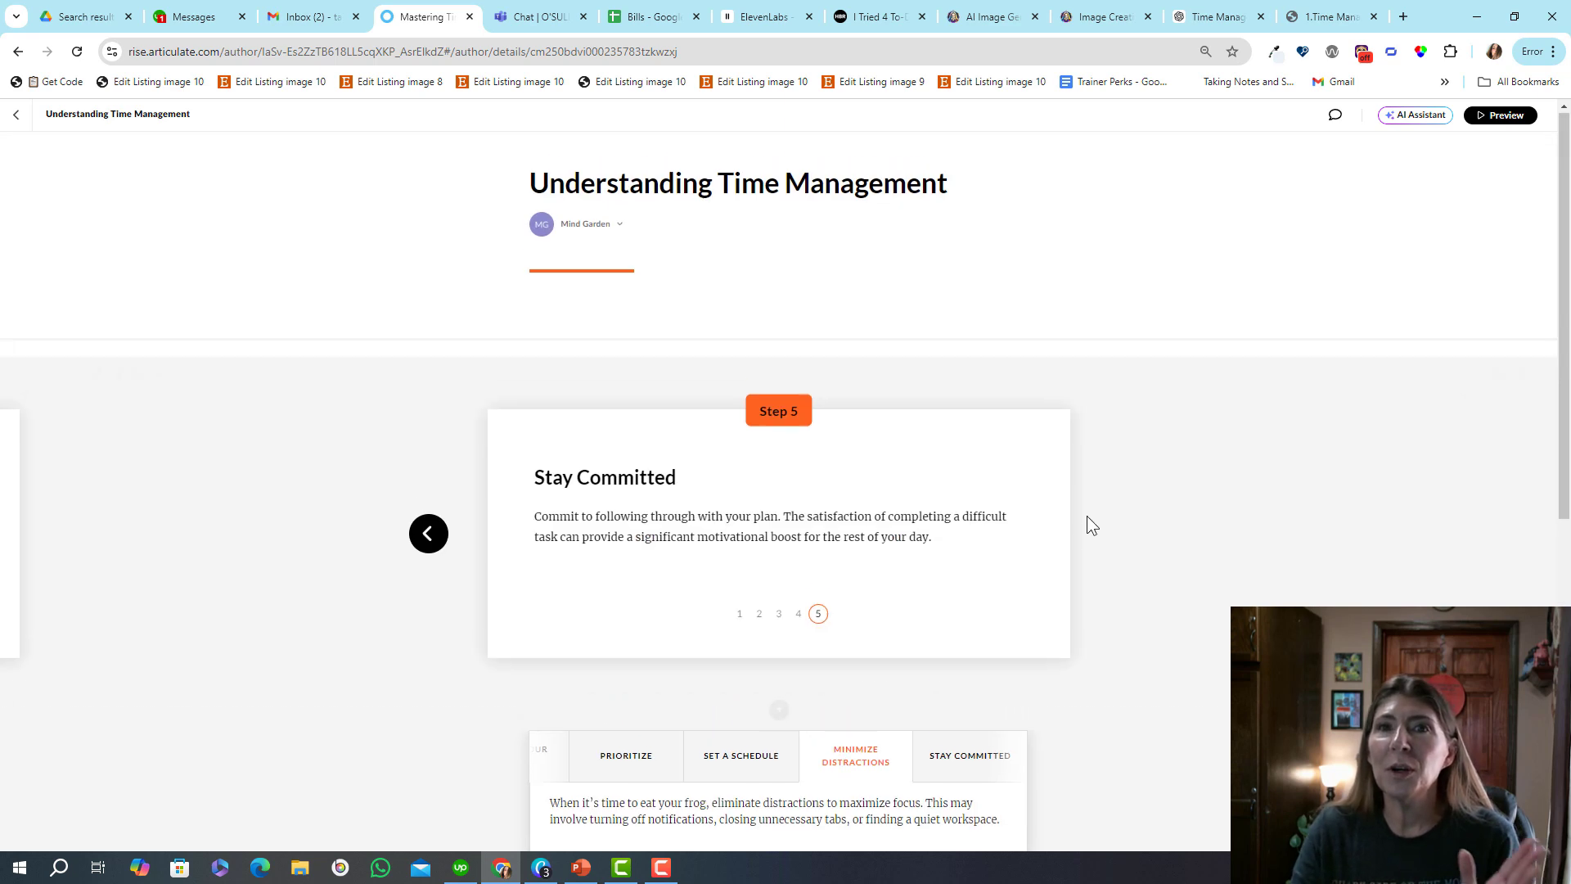
Have the AI Assistant draft a knowledge check asking which step is crucial for prioritizing tasks.
{"action": "left_click", "coordinate": [1409, 117]}
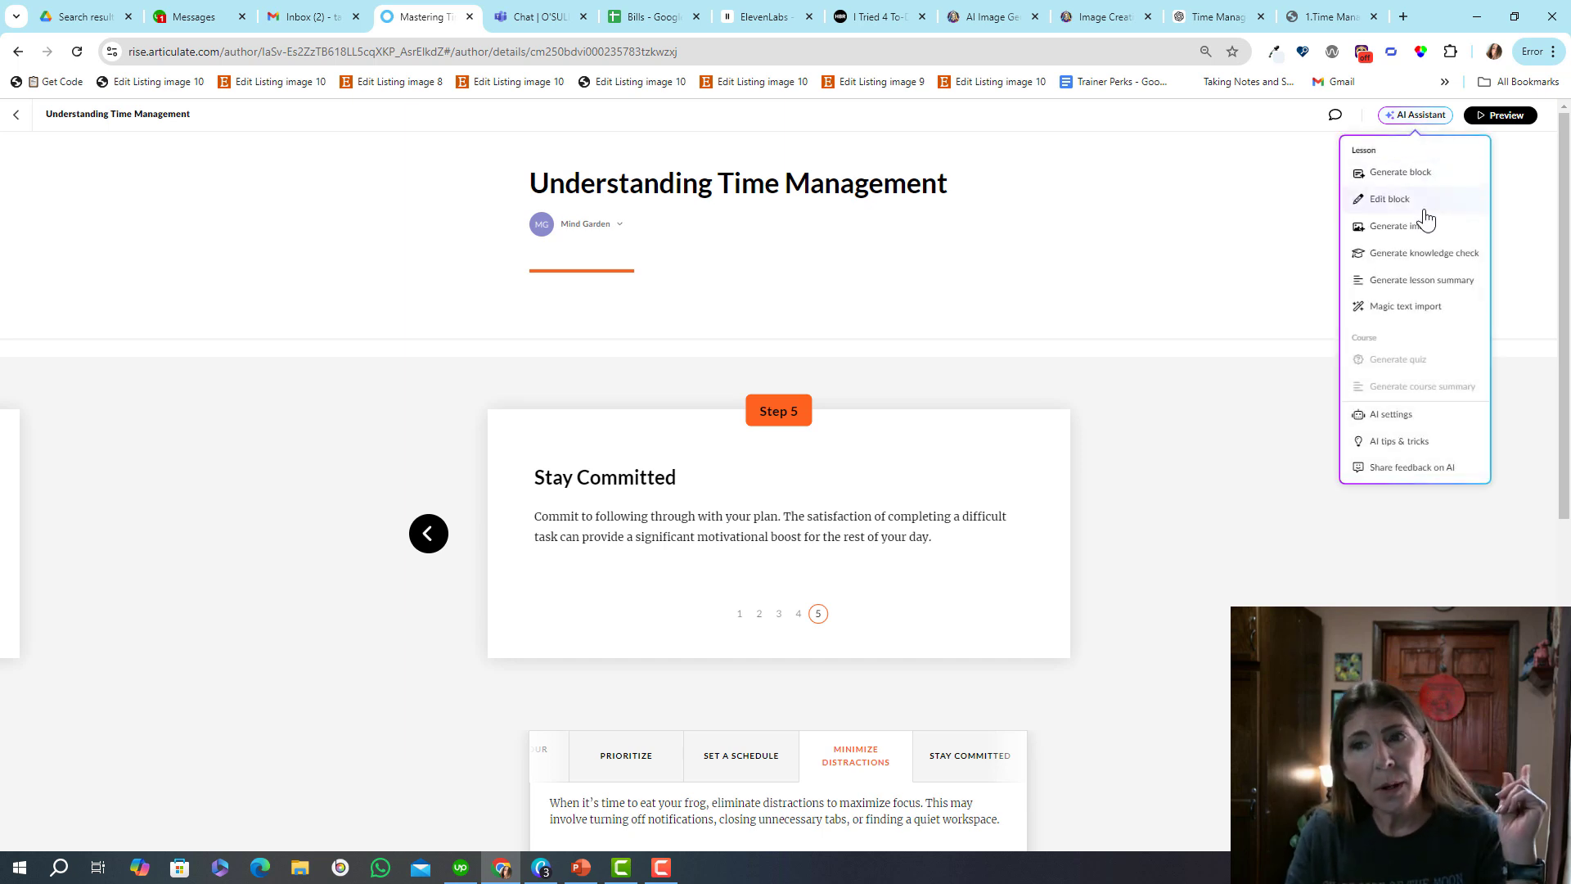
{"action": "left_click", "coordinate": [1431, 260]}
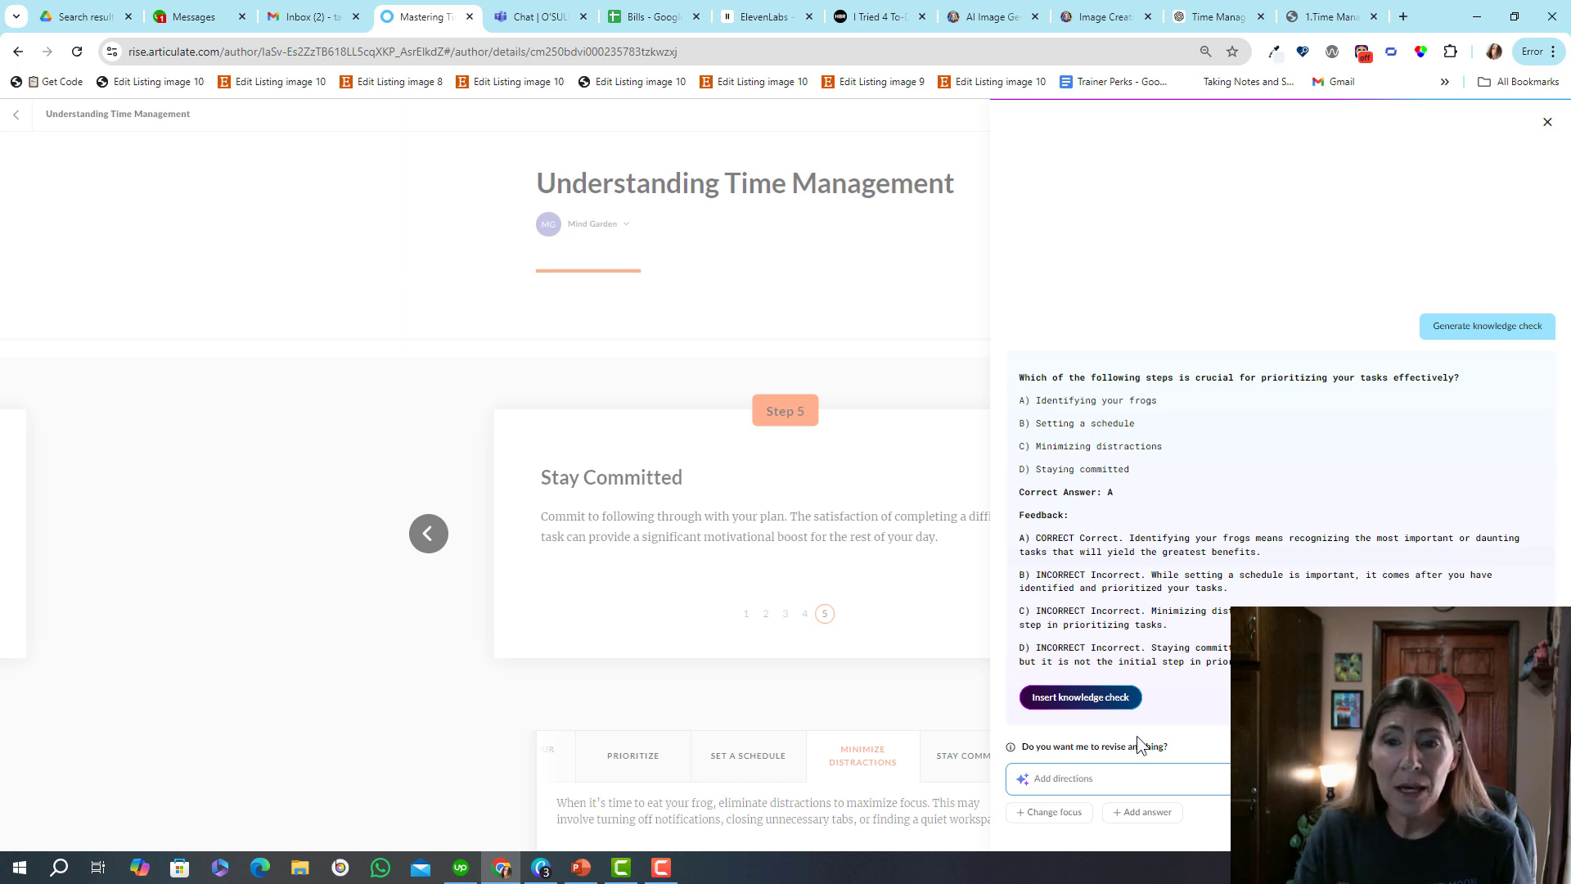
Insert the generated knowledge check and review its choices and feedback in the edit panel.
{"action": "left_click", "coordinate": [1121, 696]}
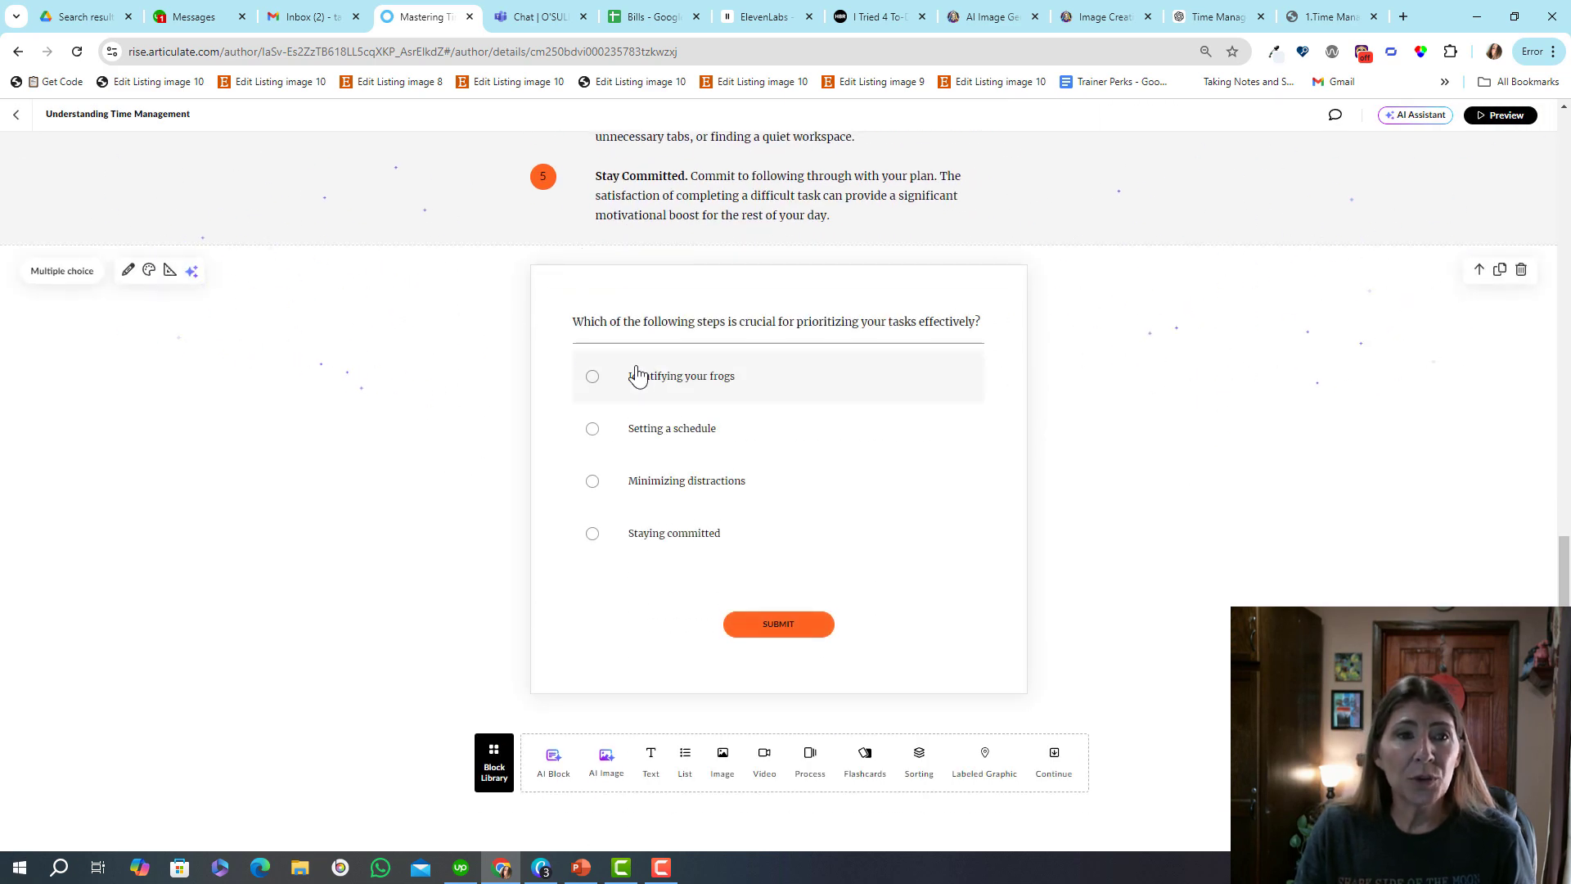
{"action": "left_click", "coordinate": [129, 270]}
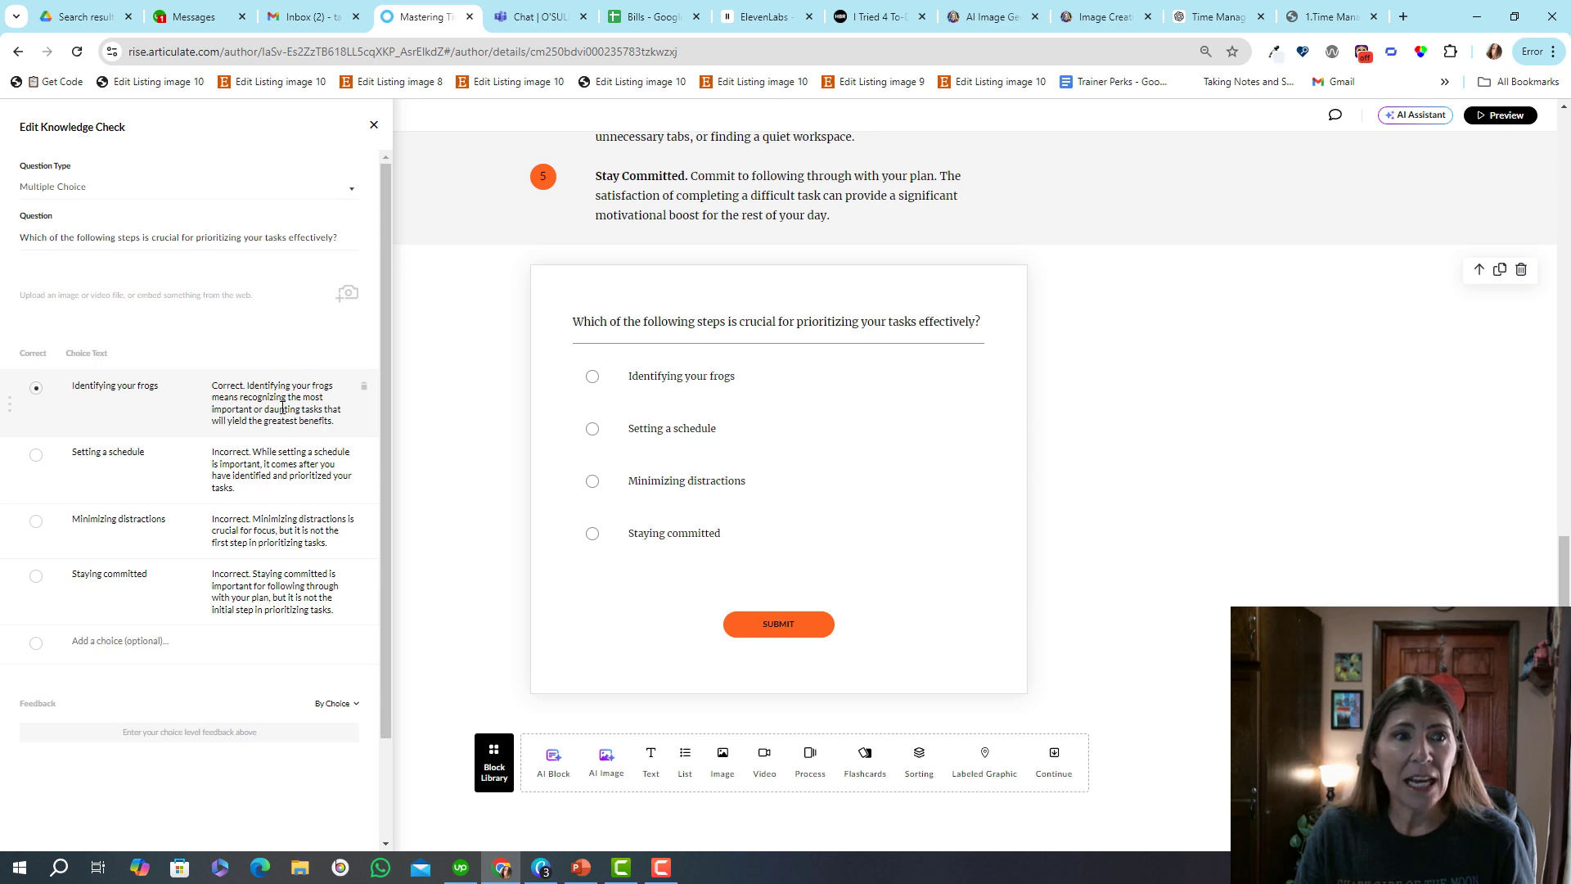
{"action": "left_click", "coordinate": [430, 394]}
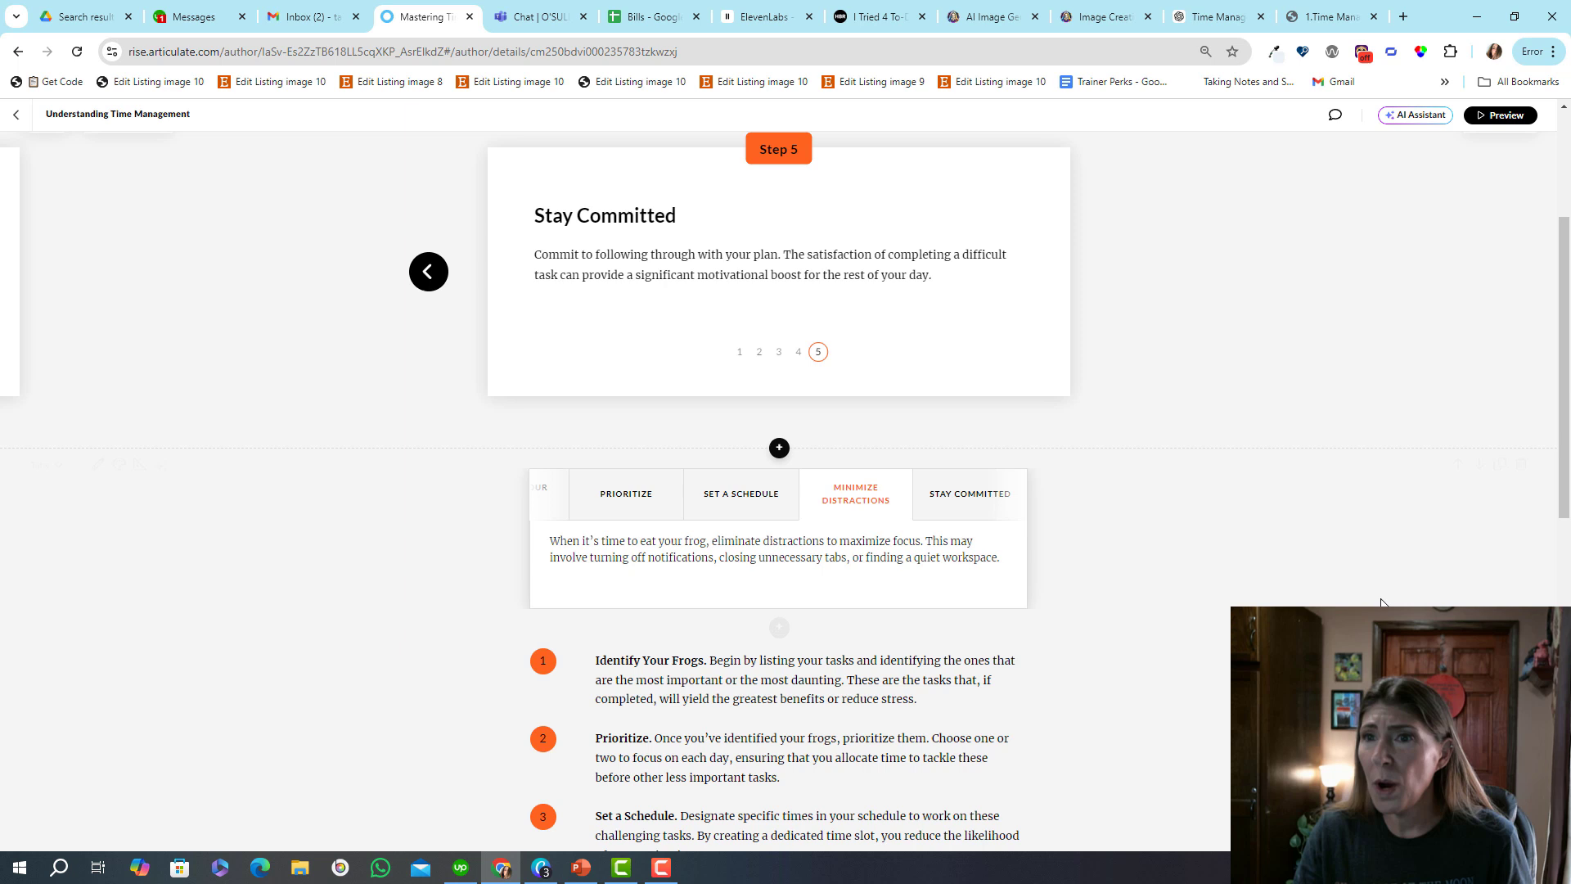
Generate an uncustomized AI lesson summary recapping the five frog steps.
{"action": "left_click", "coordinate": [1427, 119]}
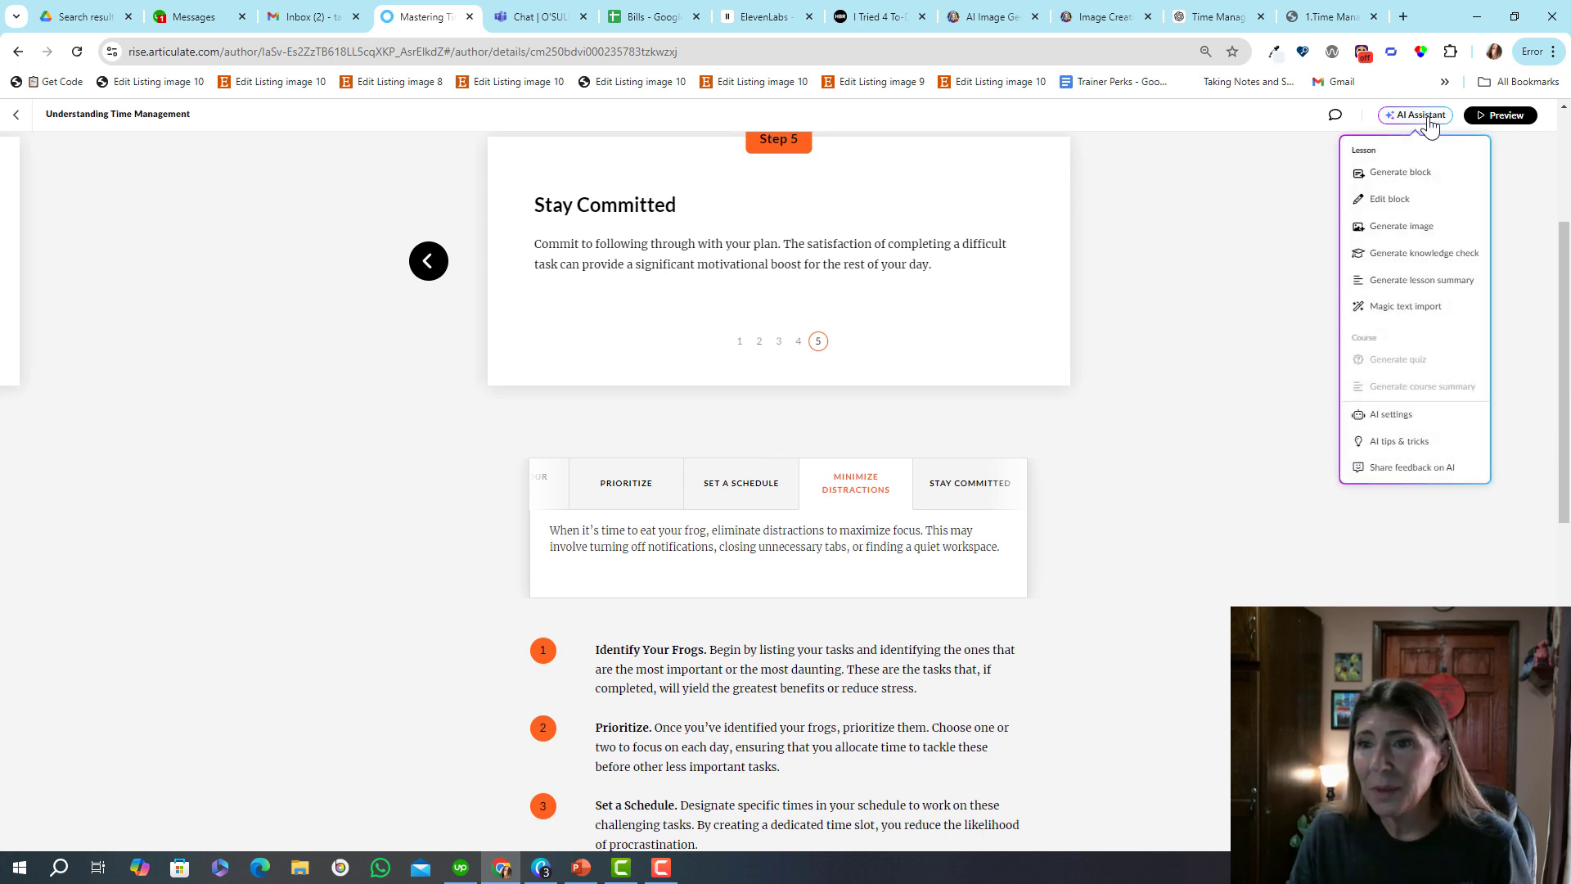
{"action": "left_click", "coordinate": [1461, 282]}
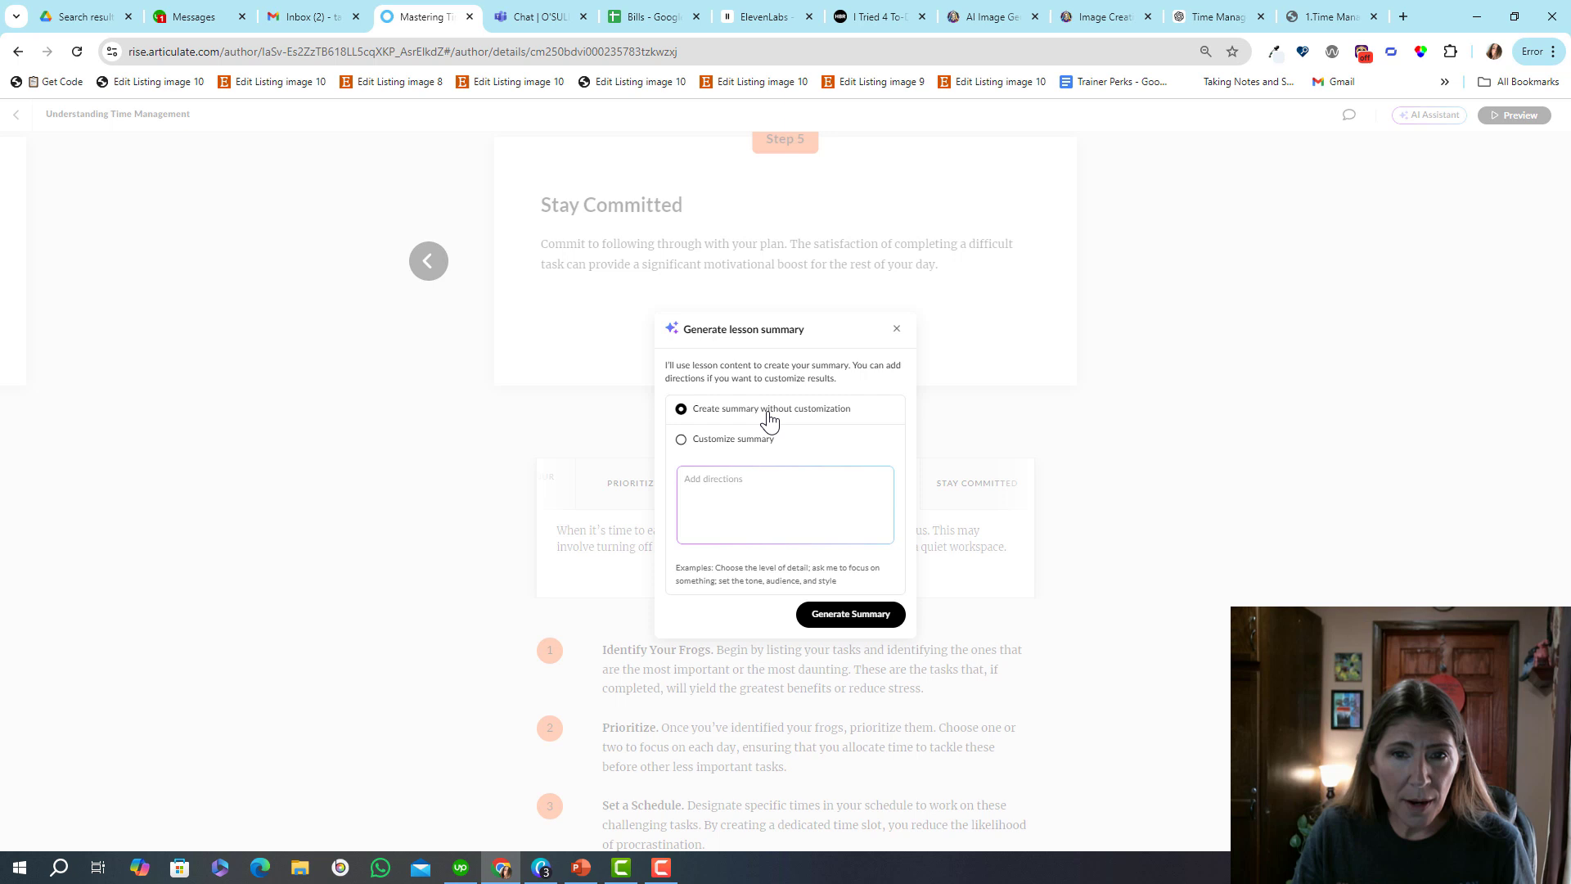
{"action": "left_click", "coordinate": [681, 442]}
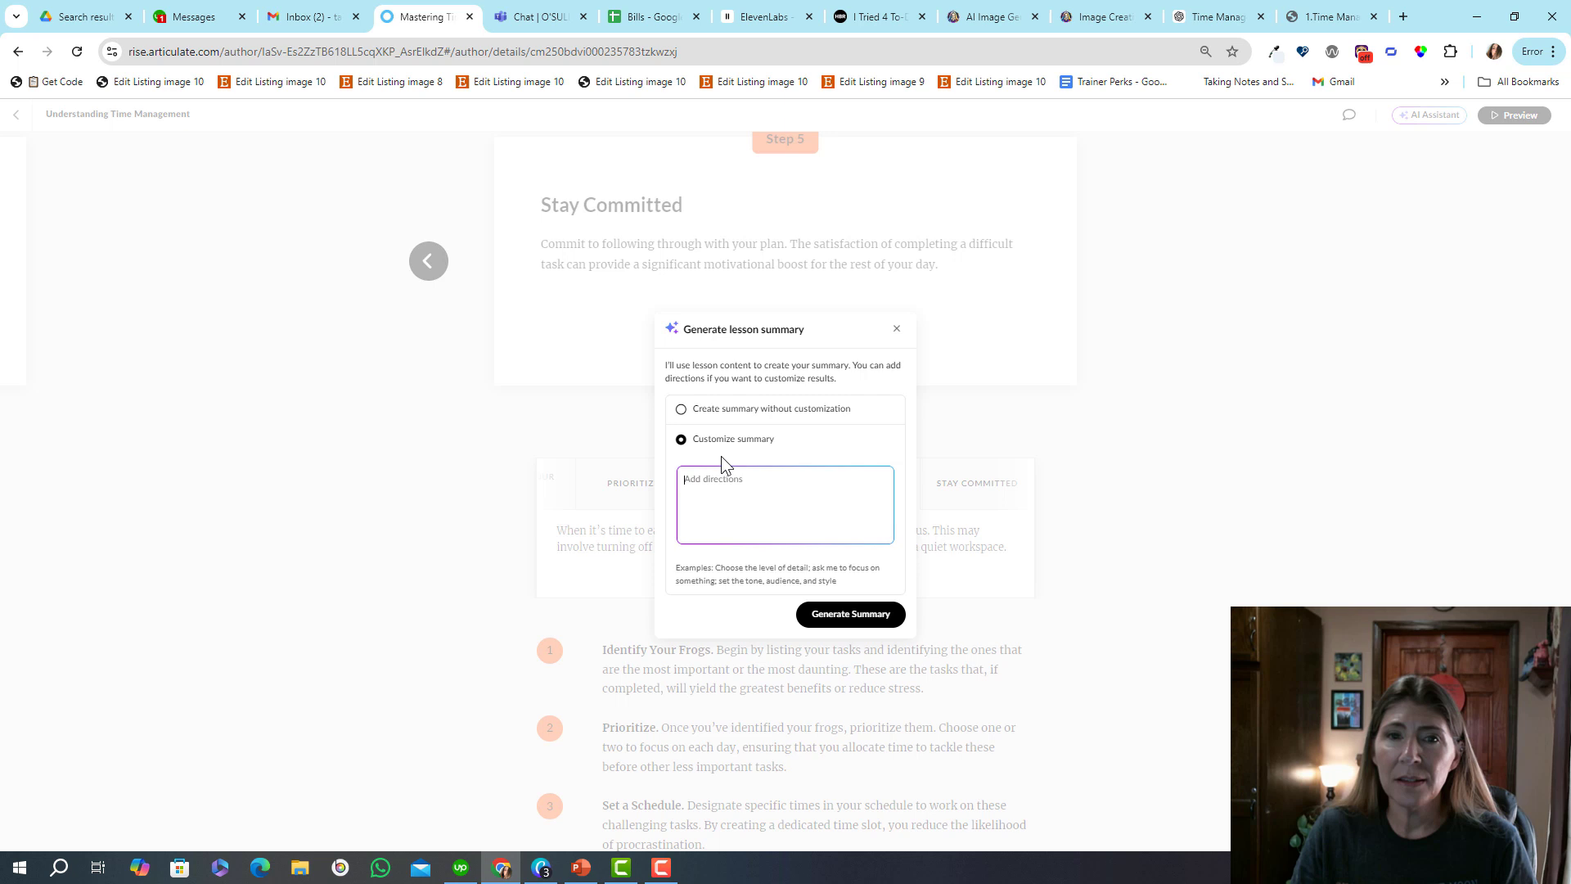
{"action": "left_click", "coordinate": [738, 412]}
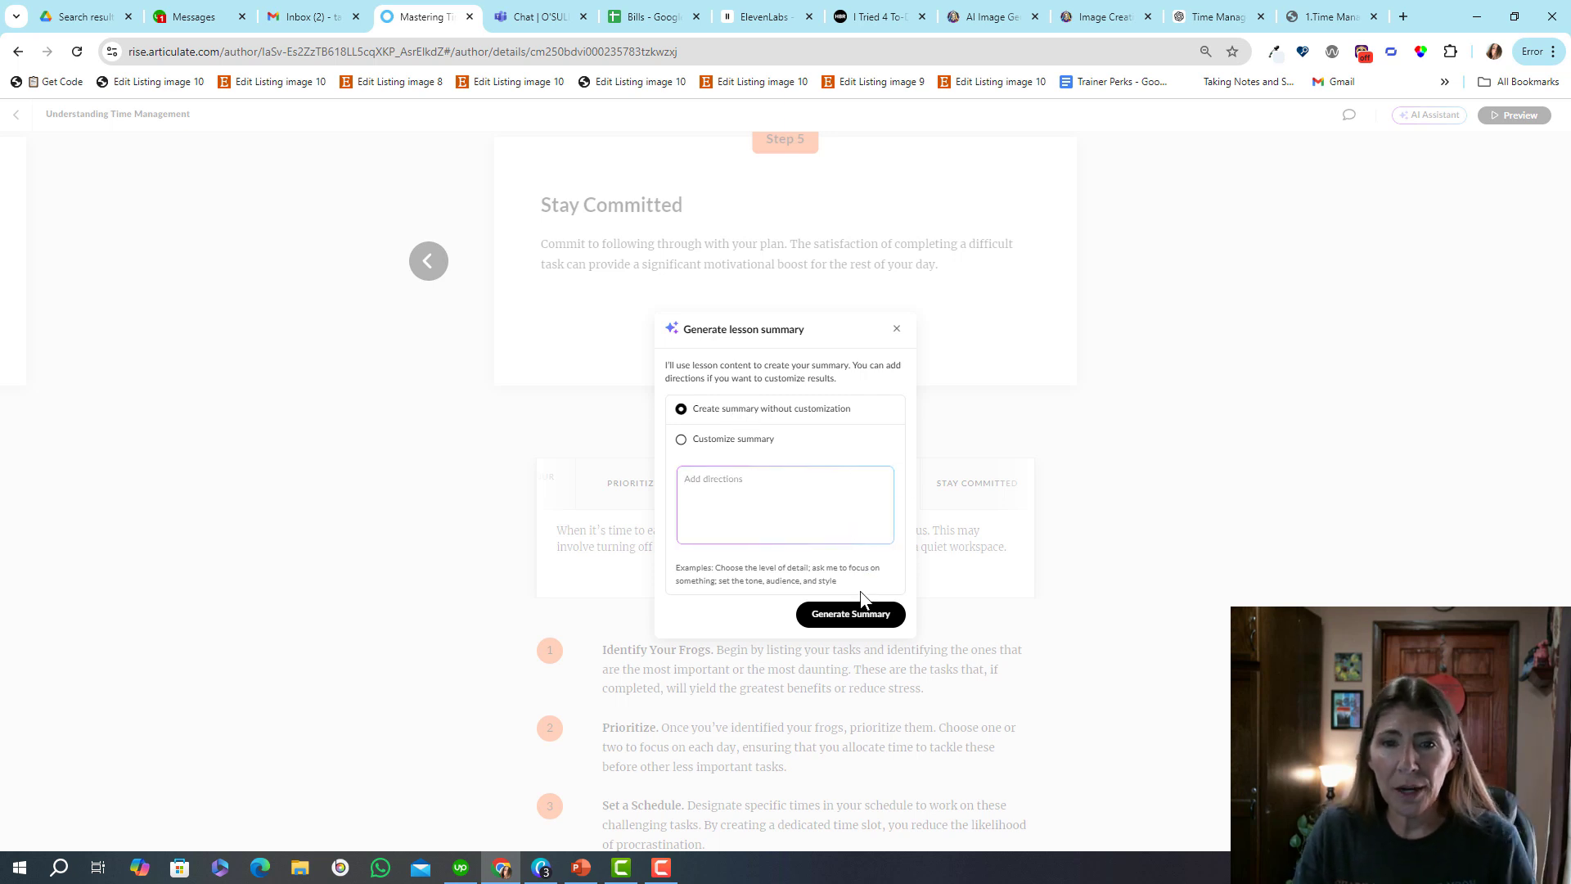
{"action": "left_click", "coordinate": [865, 628]}
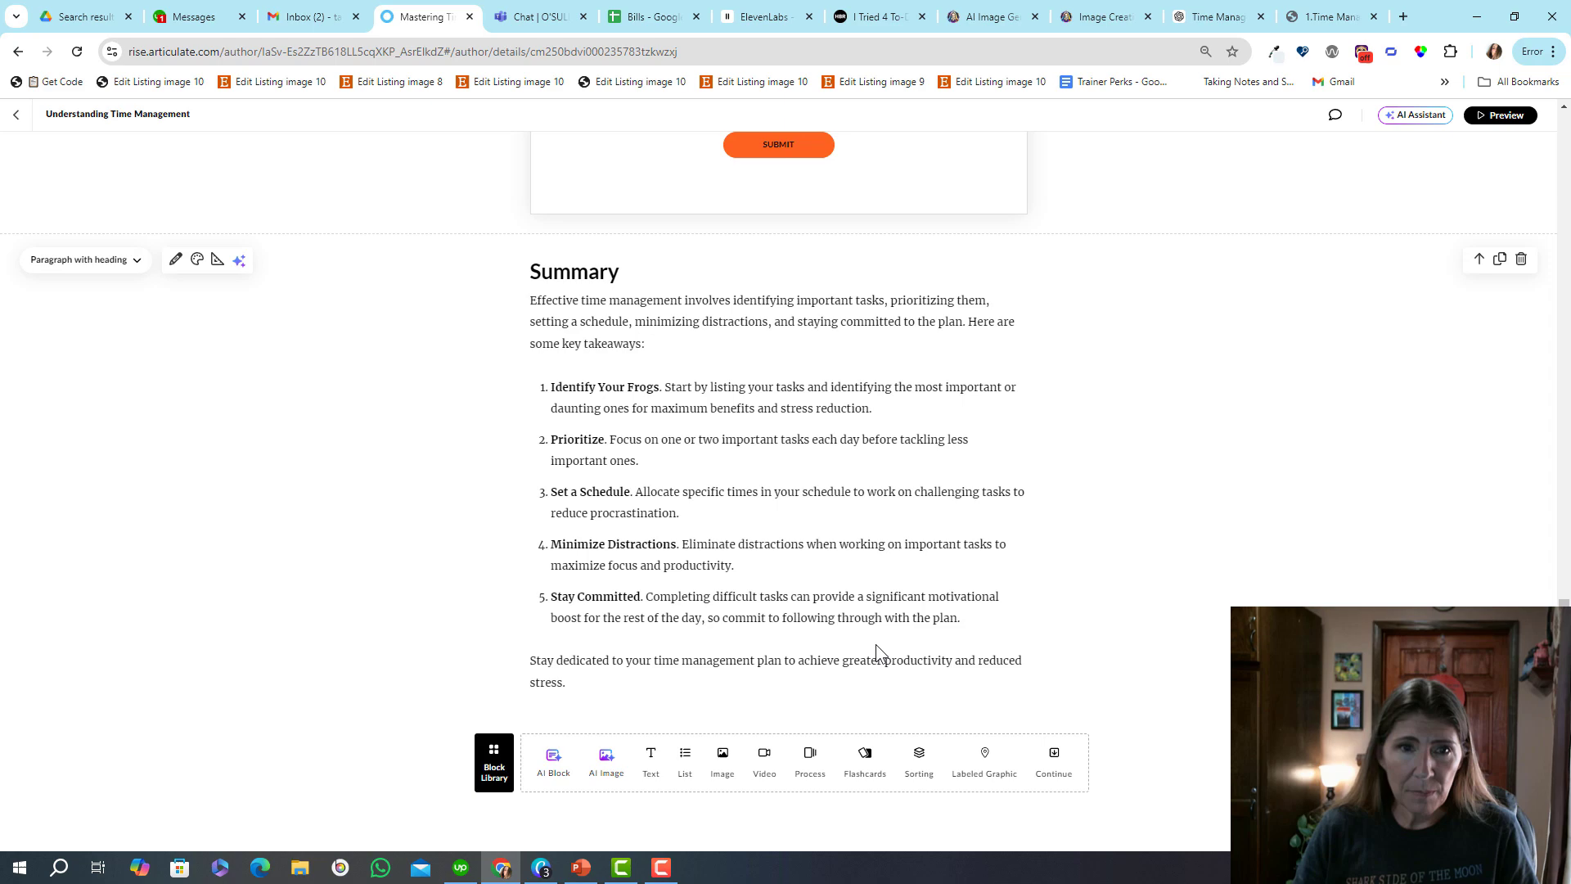
{"action": "scroll", "coordinate": [766, 520], "scroll_direction": "up", "scroll_amount": 7}
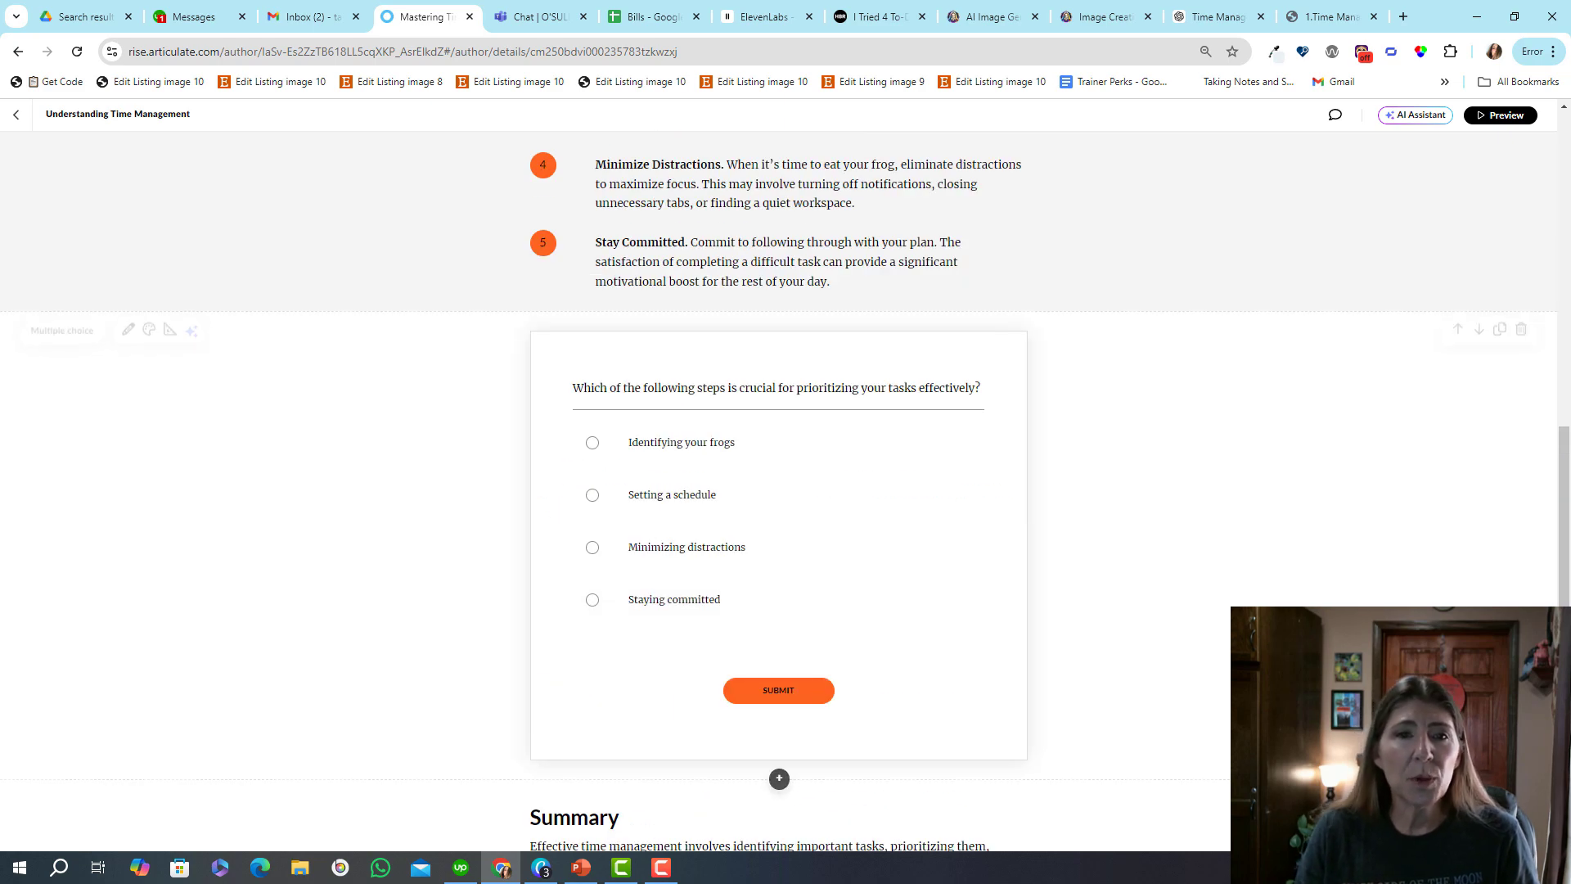
{"action": "scroll", "coordinate": [778, 769], "scroll_direction": "down", "scroll_amount": 7}
{"action": "scroll", "coordinate": [986, 745], "scroll_direction": "up", "scroll_amount": 20}
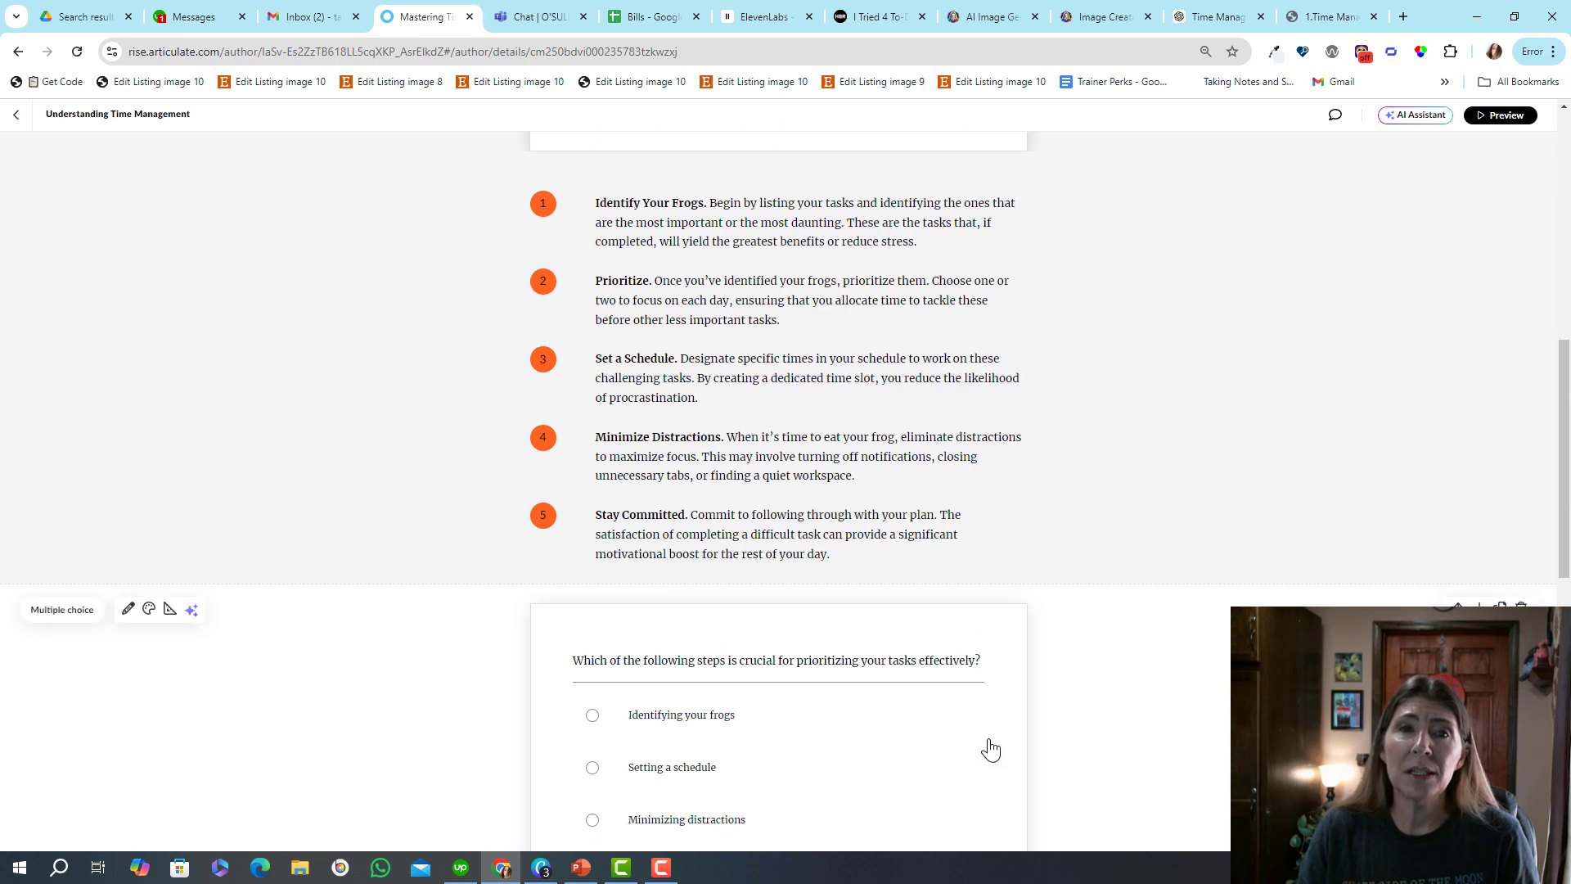
{"action": "scroll", "coordinate": [771, 616], "scroll_direction": "down", "scroll_amount": 20}
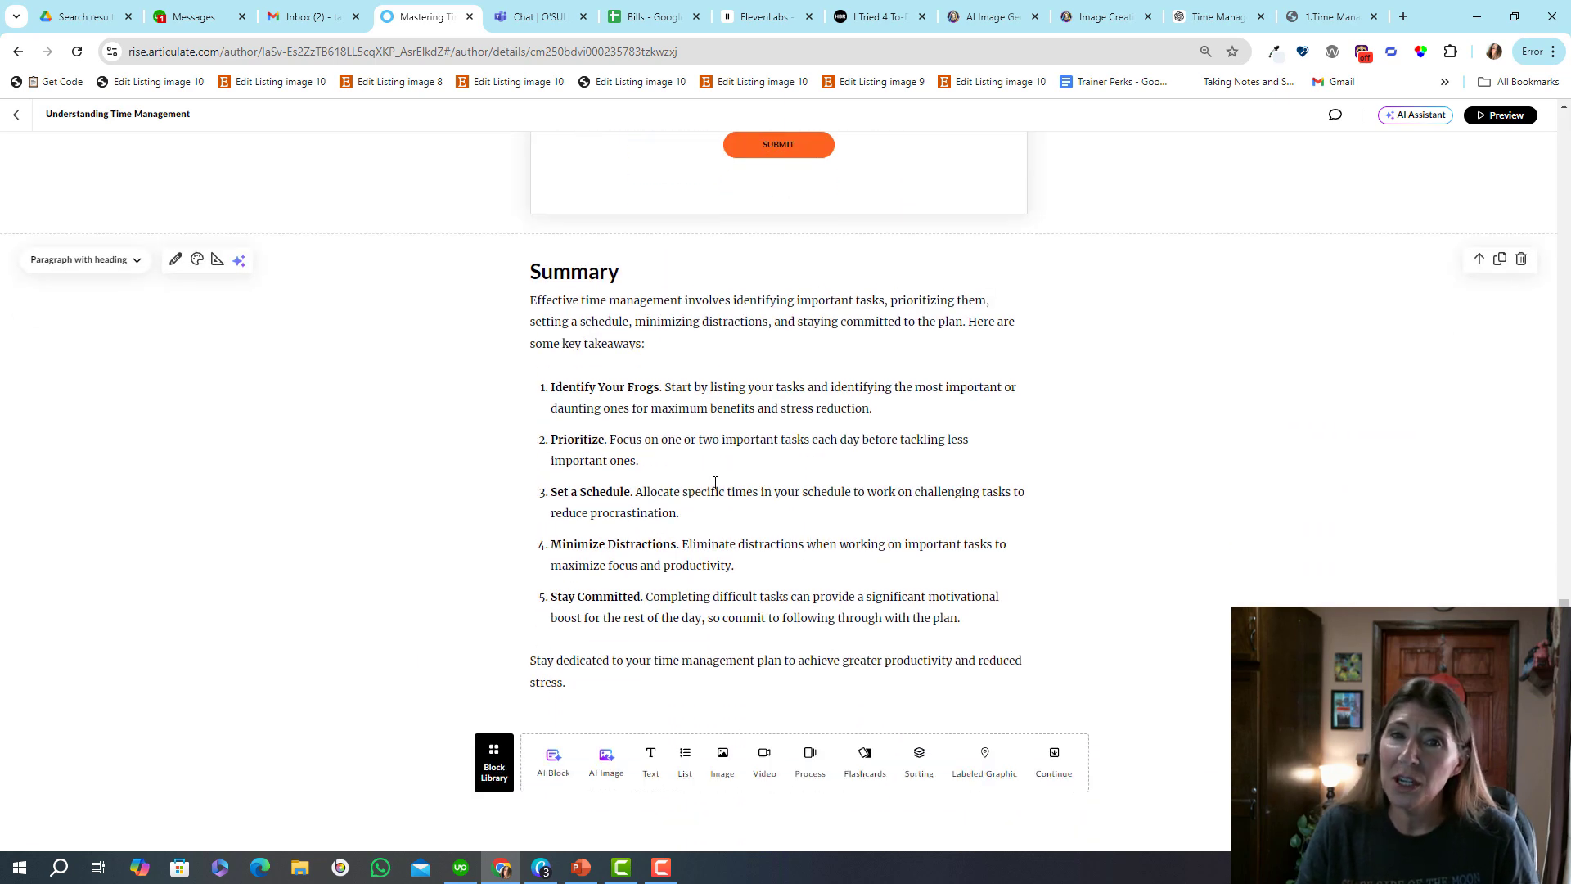
{"action": "scroll", "coordinate": [758, 507], "scroll_direction": "up", "scroll_amount": 10}
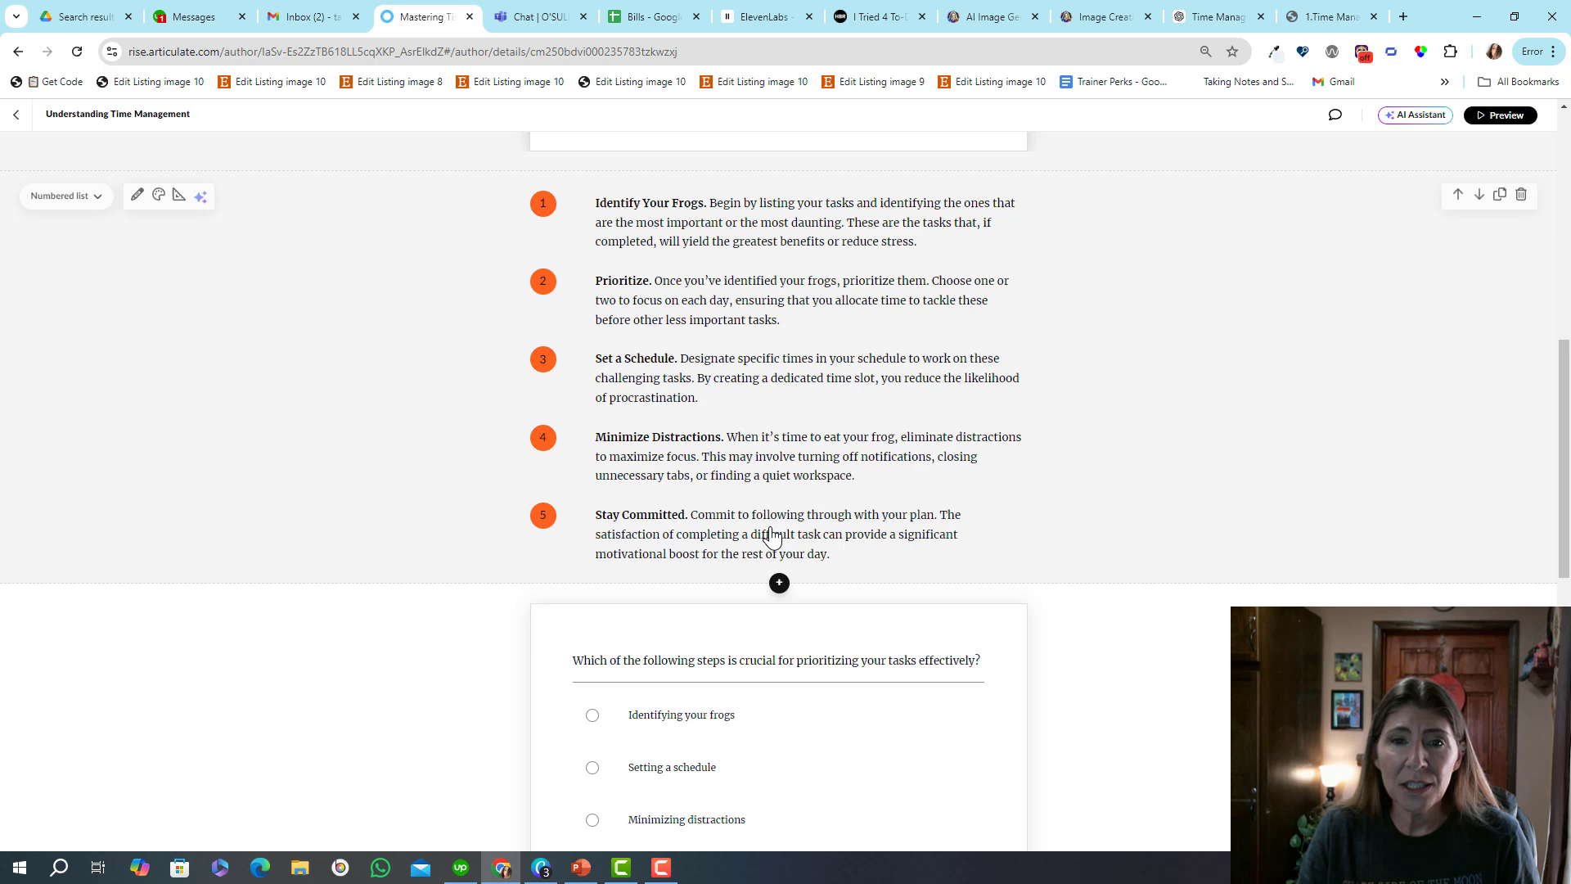
{"action": "scroll", "coordinate": [728, 503], "scroll_direction": "down", "scroll_amount": 10}
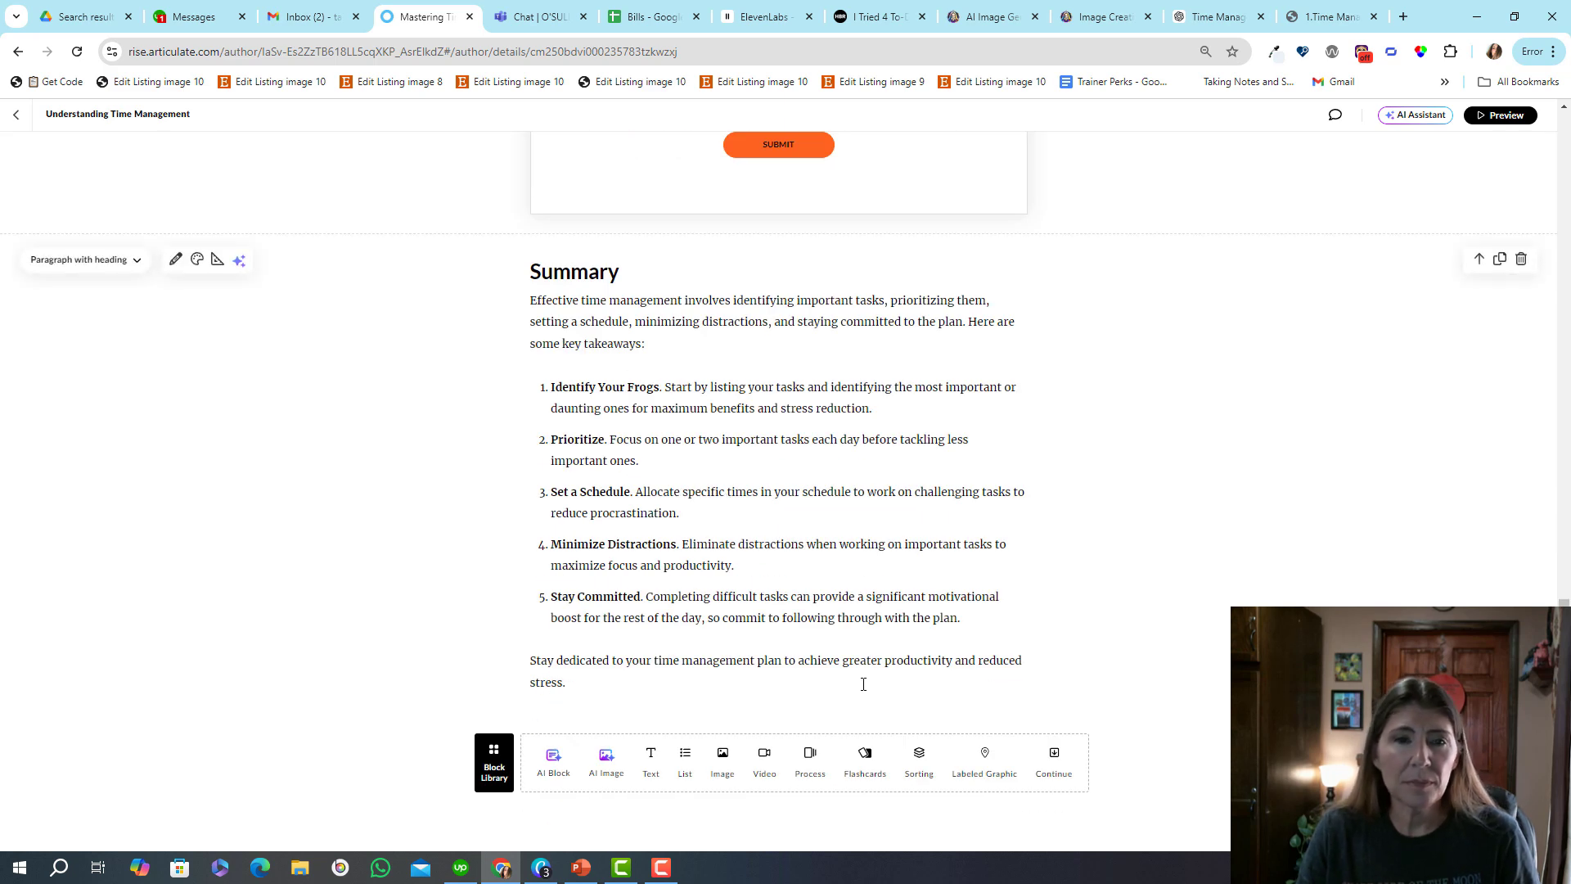
{"action": "left_click", "coordinate": [532, 302]}
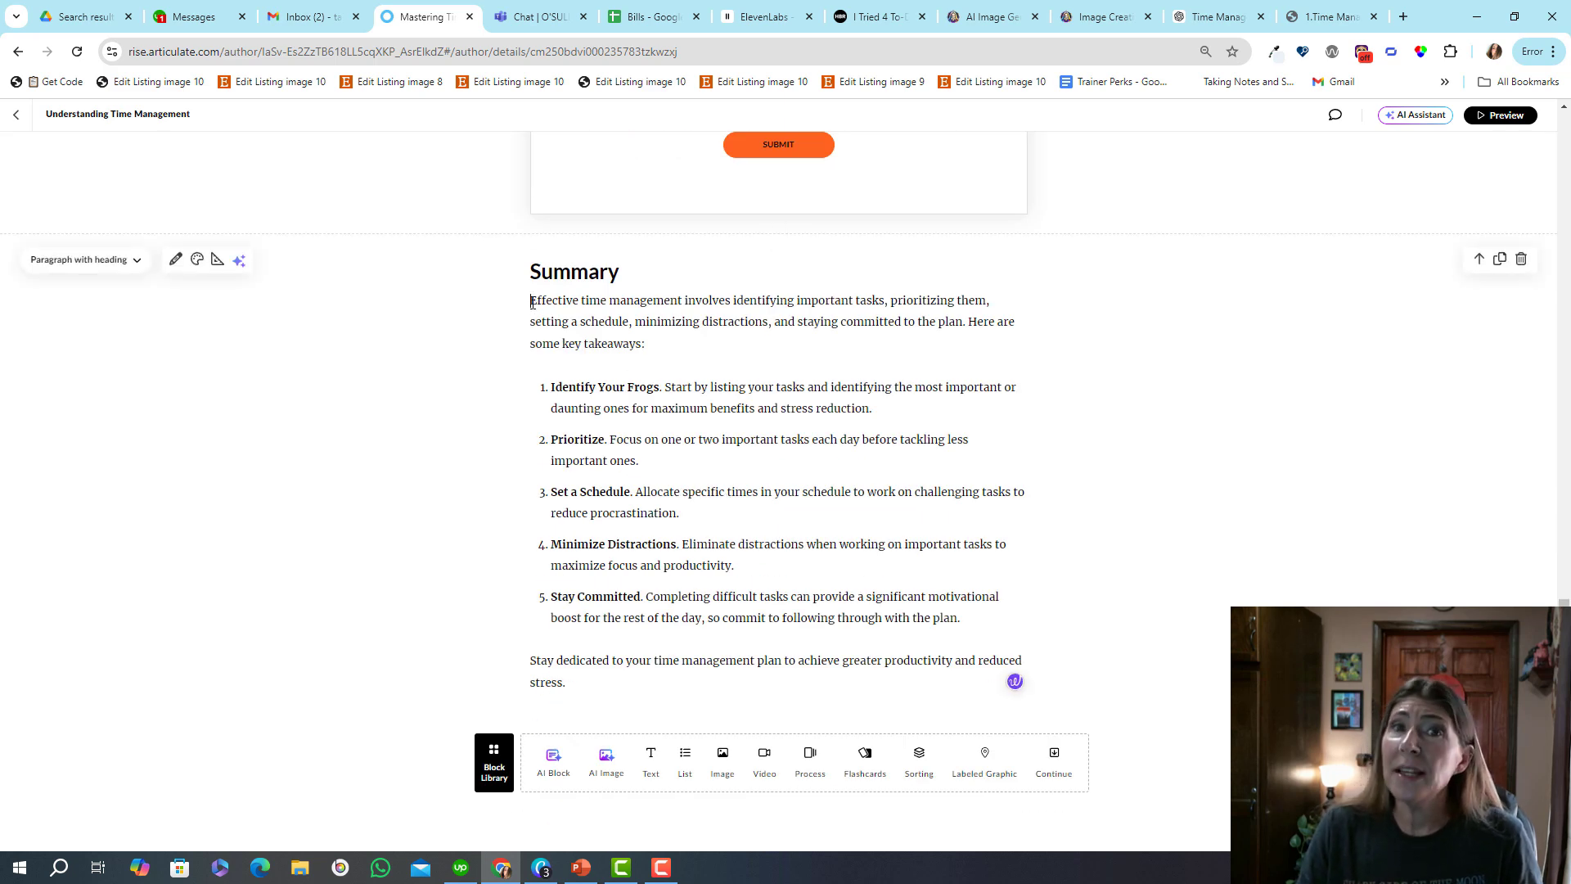
Select the full Summary text and browse its Edit with AI options.
{"action": "left_click_drag", "start_coordinate": [532, 301], "coordinate": [633, 689]}
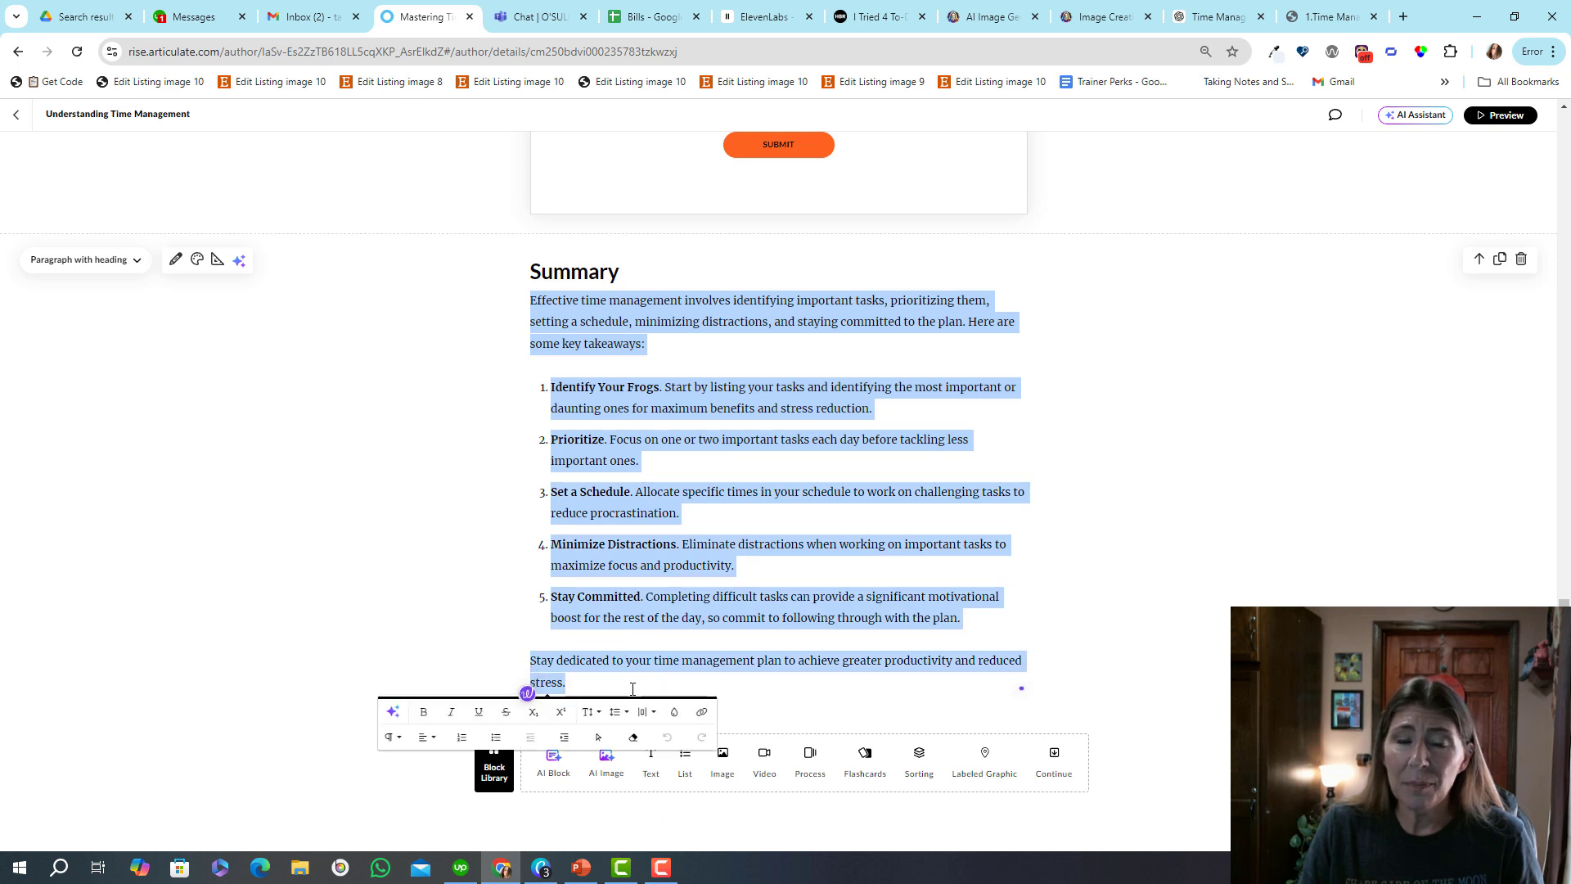
{"action": "left_click", "coordinate": [394, 716]}
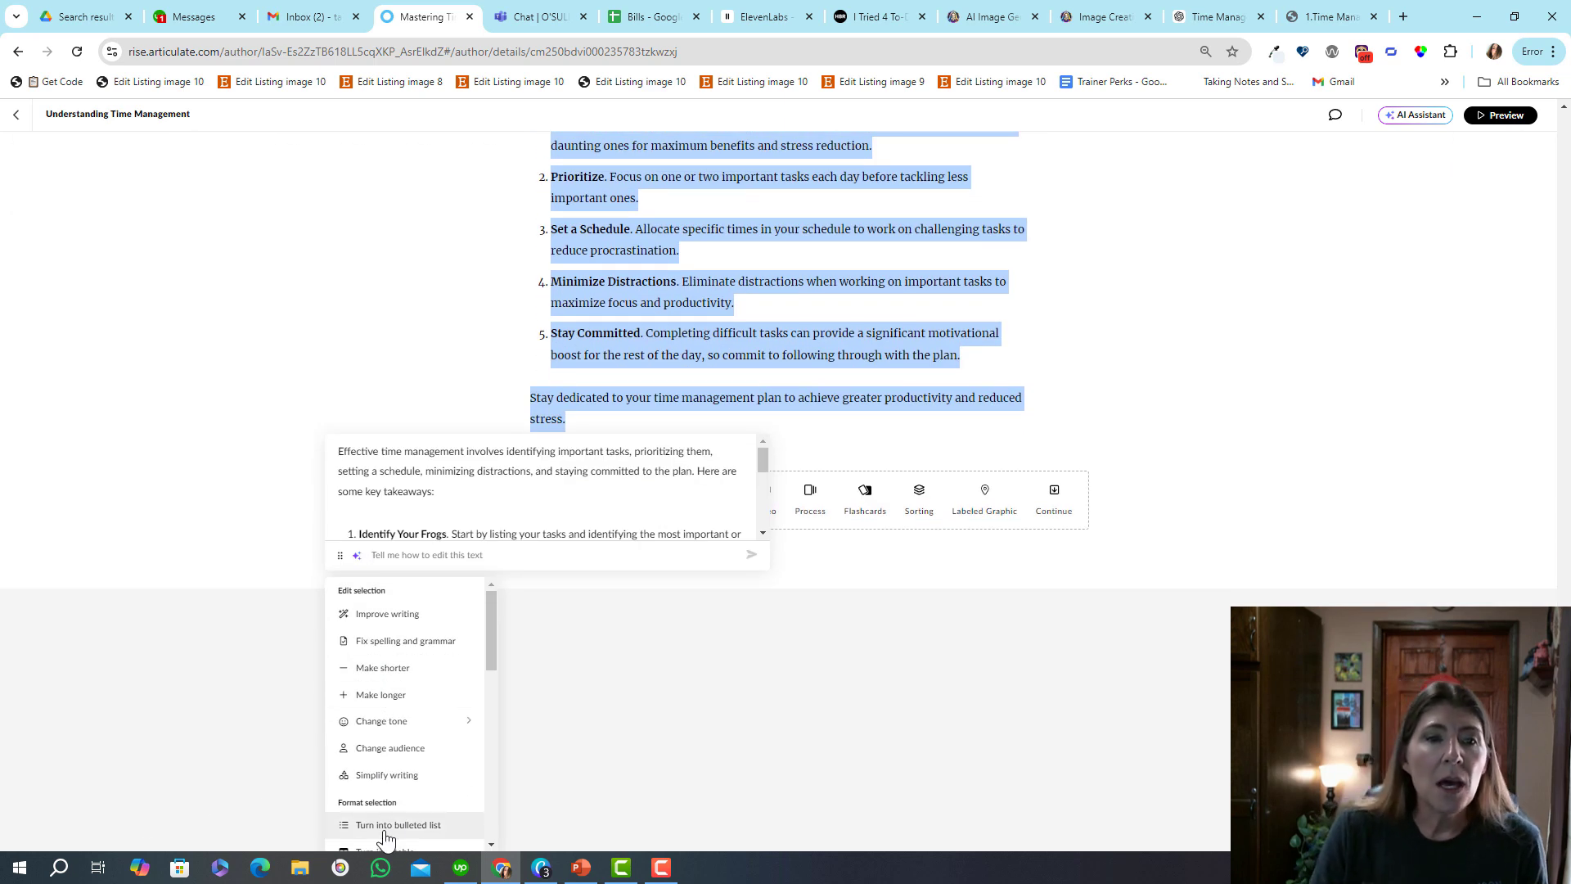
{"action": "left_click_drag", "start_coordinate": [494, 610], "coordinate": [502, 783]}
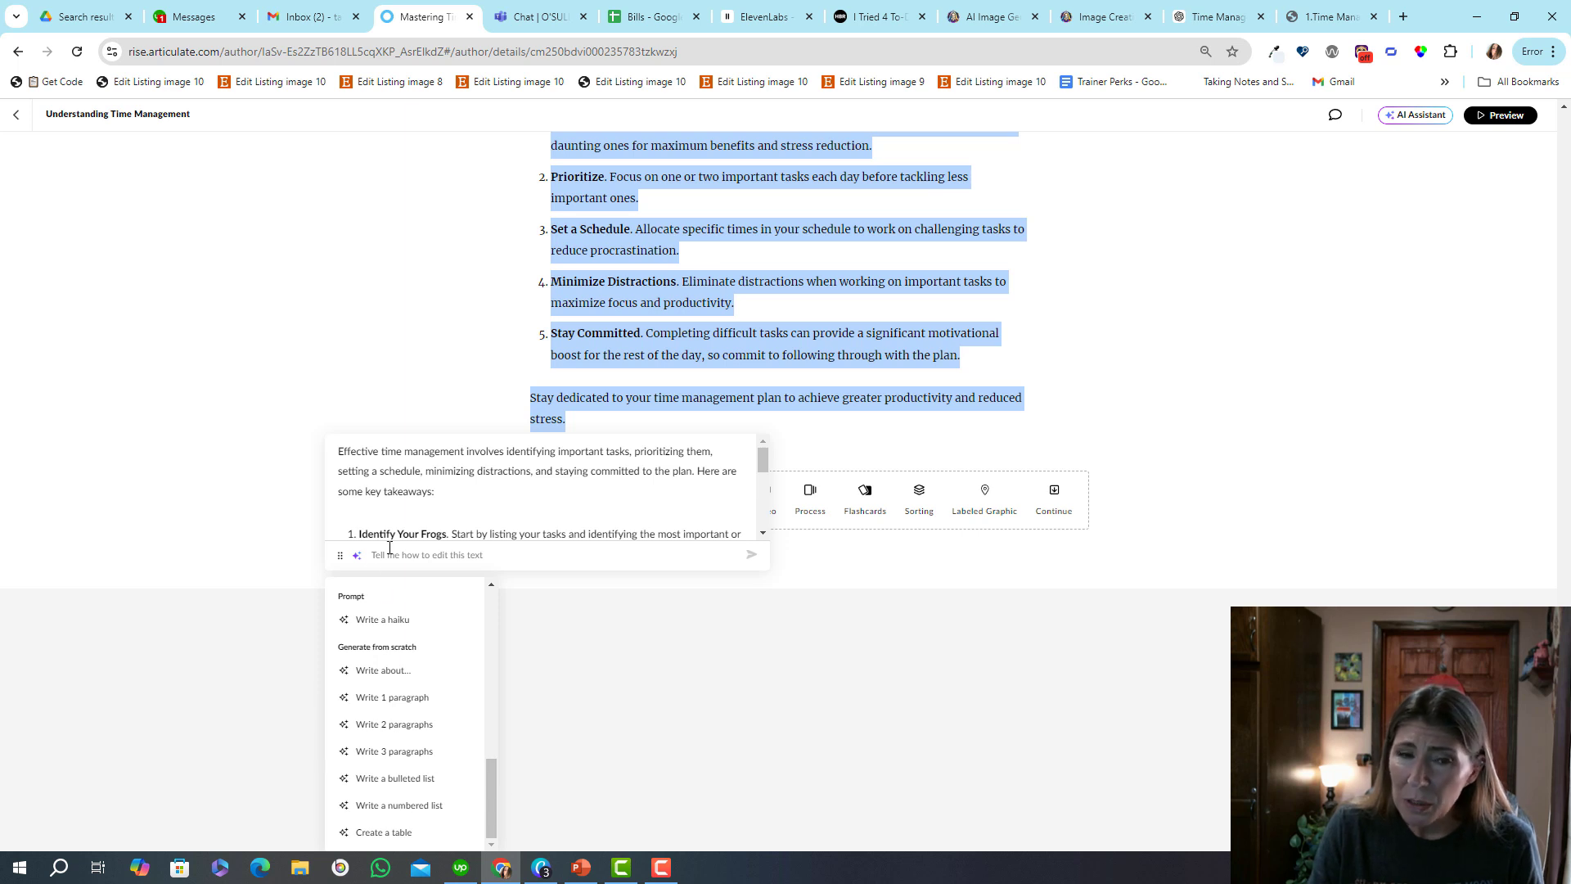
{"action": "left_click_drag", "start_coordinate": [486, 792], "coordinate": [485, 726]}
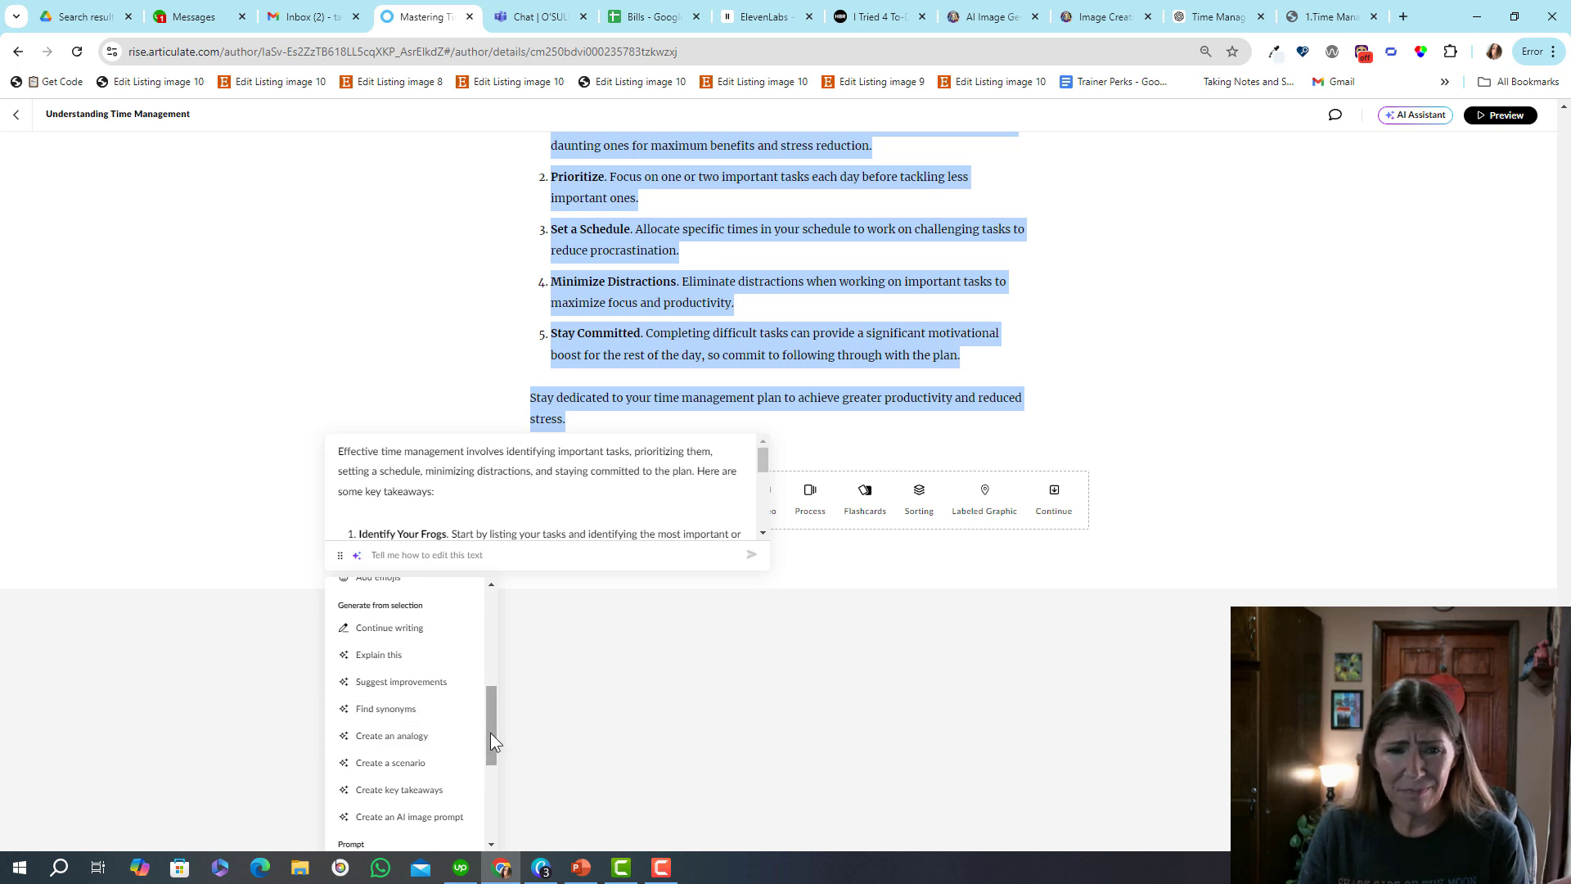
{"action": "left_click_drag", "start_coordinate": [490, 733], "coordinate": [491, 697]}
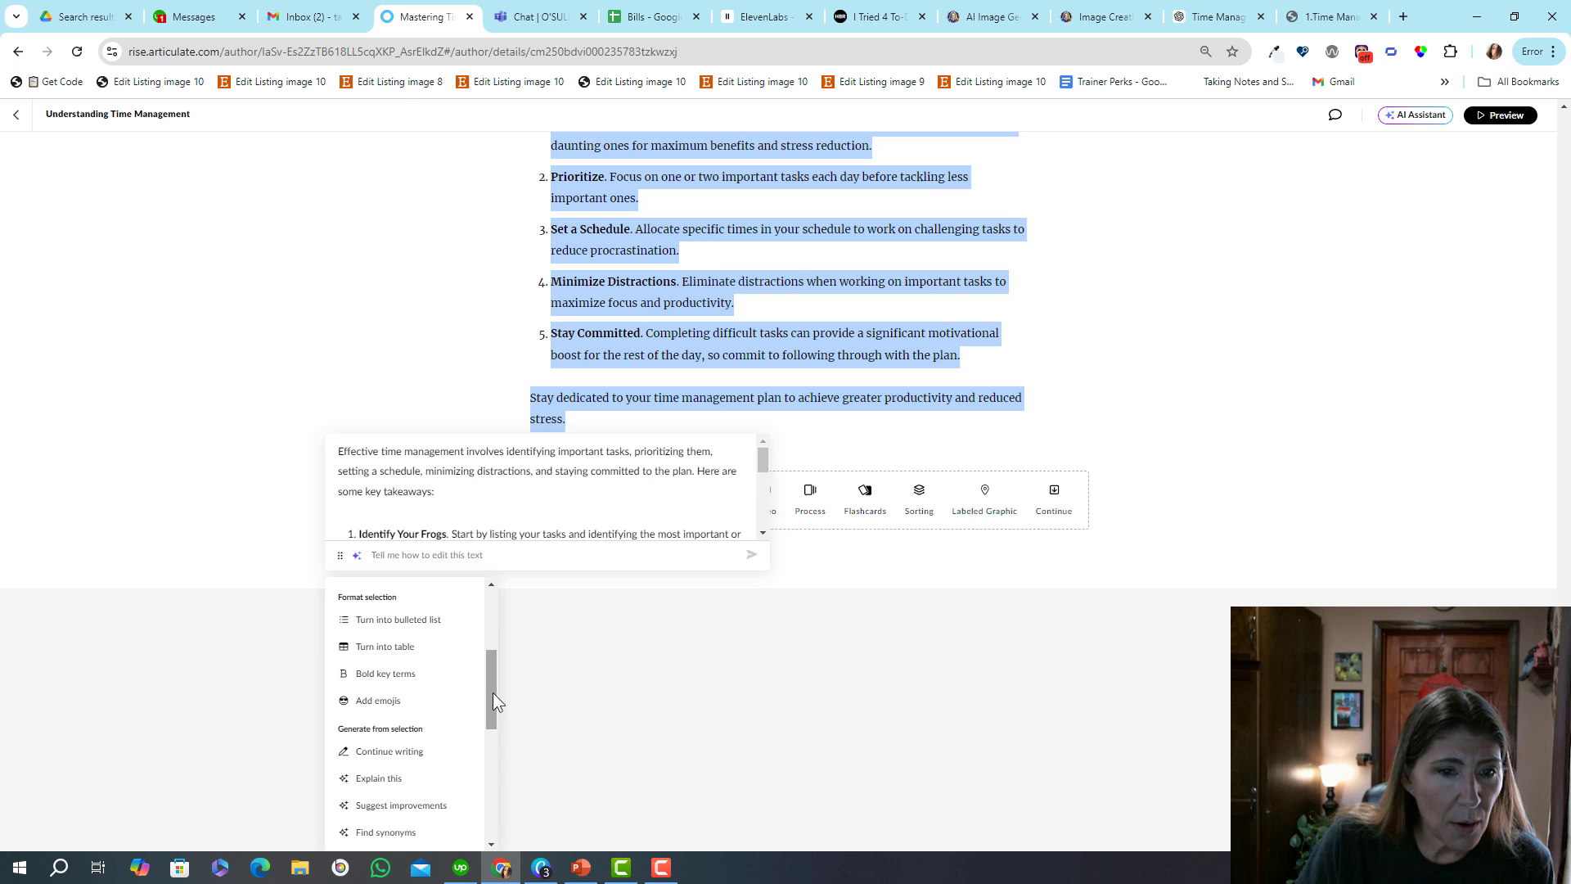
{"action": "left_click_drag", "start_coordinate": [493, 692], "coordinate": [496, 632]}
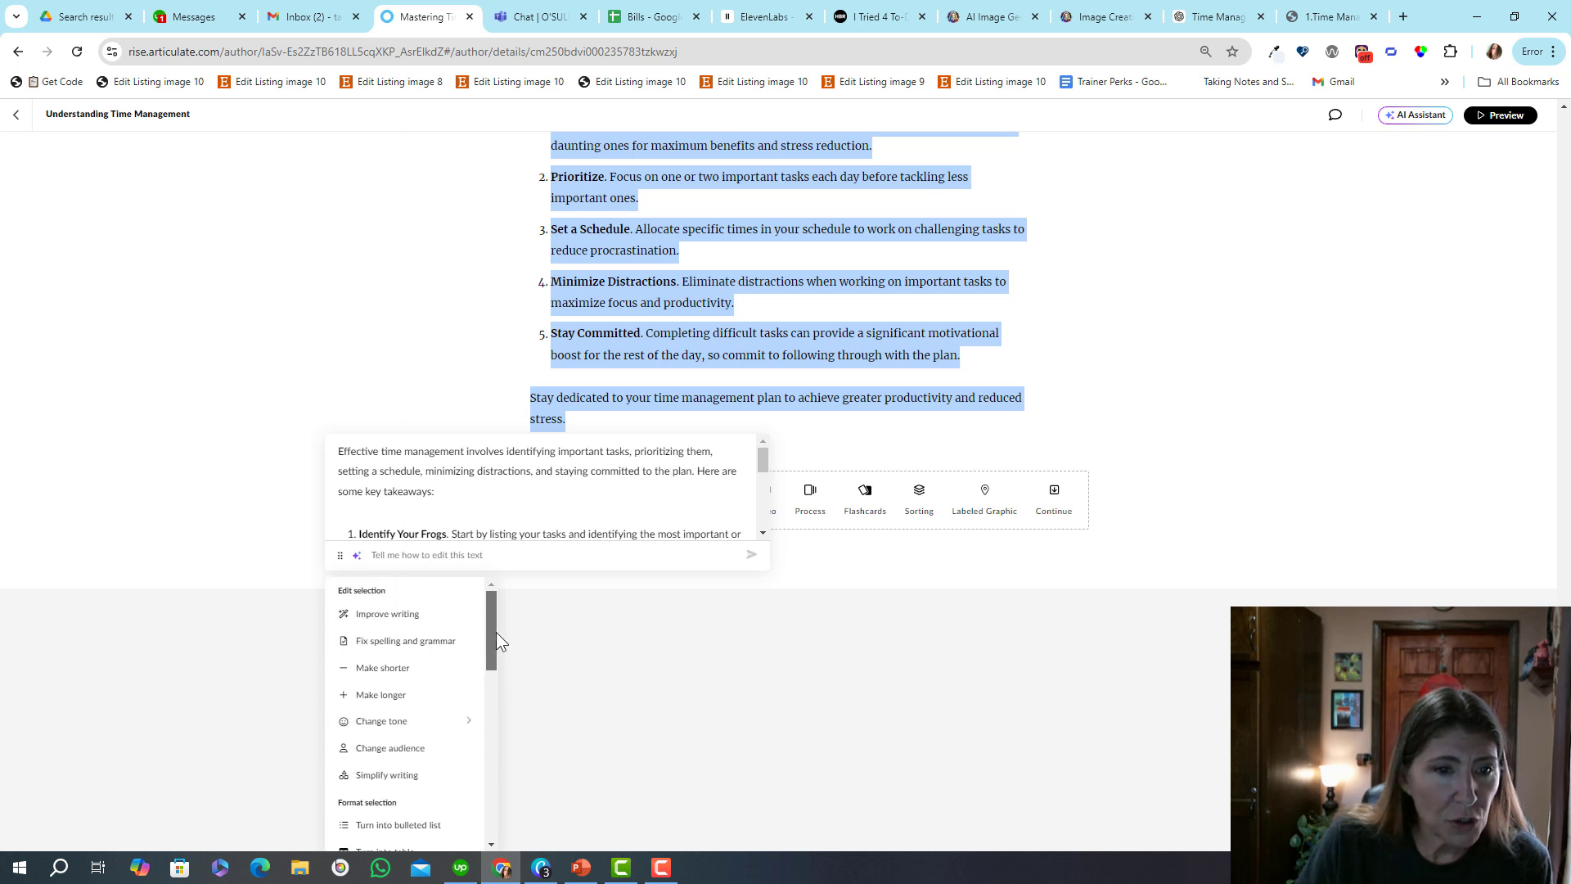
Have AI make the summary shorter, then simplify its writing.
{"action": "left_click", "coordinate": [368, 670]}
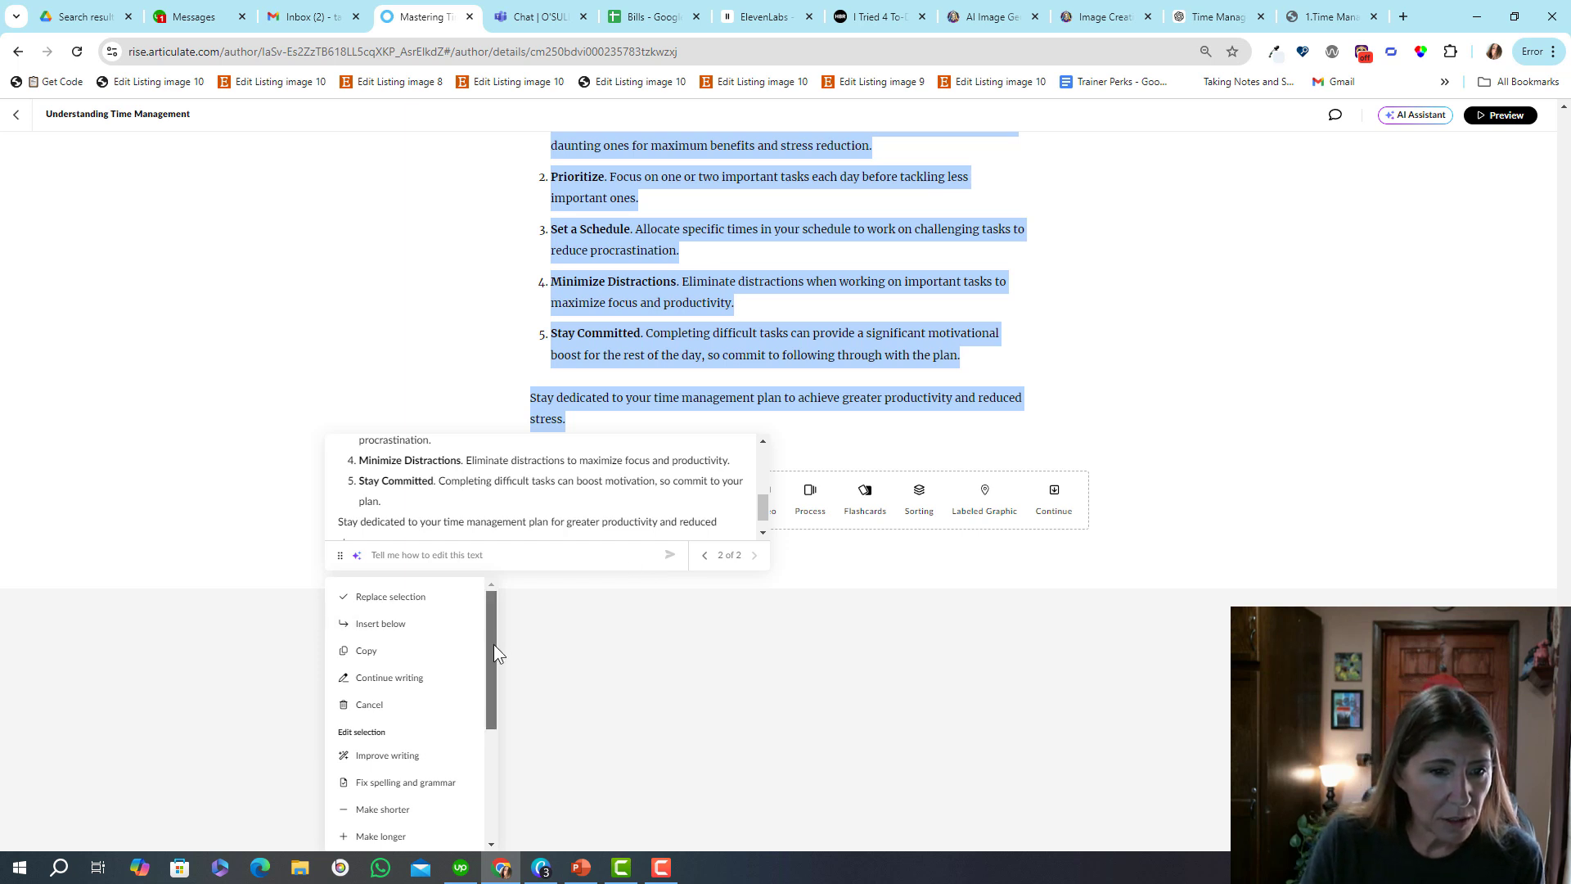
{"action": "left_click_drag", "start_coordinate": [494, 645], "coordinate": [482, 774]}
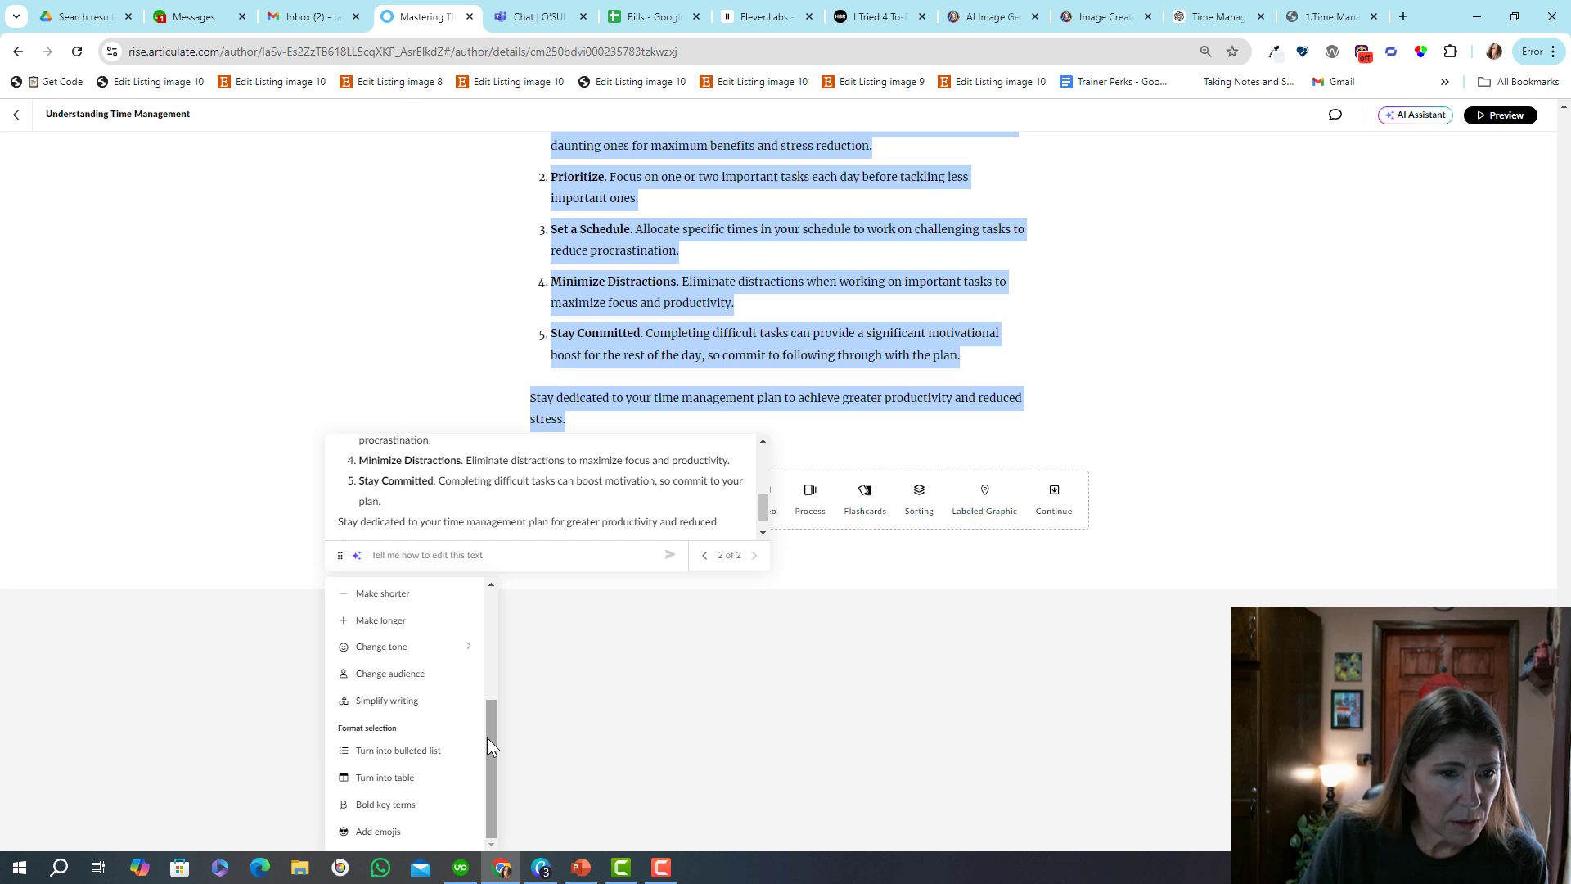
{"action": "mouse_move", "coordinate": [488, 738]}
{"action": "left_mouse_down"}
{"action": "mouse_move", "coordinate": [490, 803]}
{"action": "mouse_move", "coordinate": [496, 621]}
{"action": "mouse_move", "coordinate": [469, 756]}
{"action": "left_mouse_up"}
{"action": "left_click", "coordinate": [401, 702]}
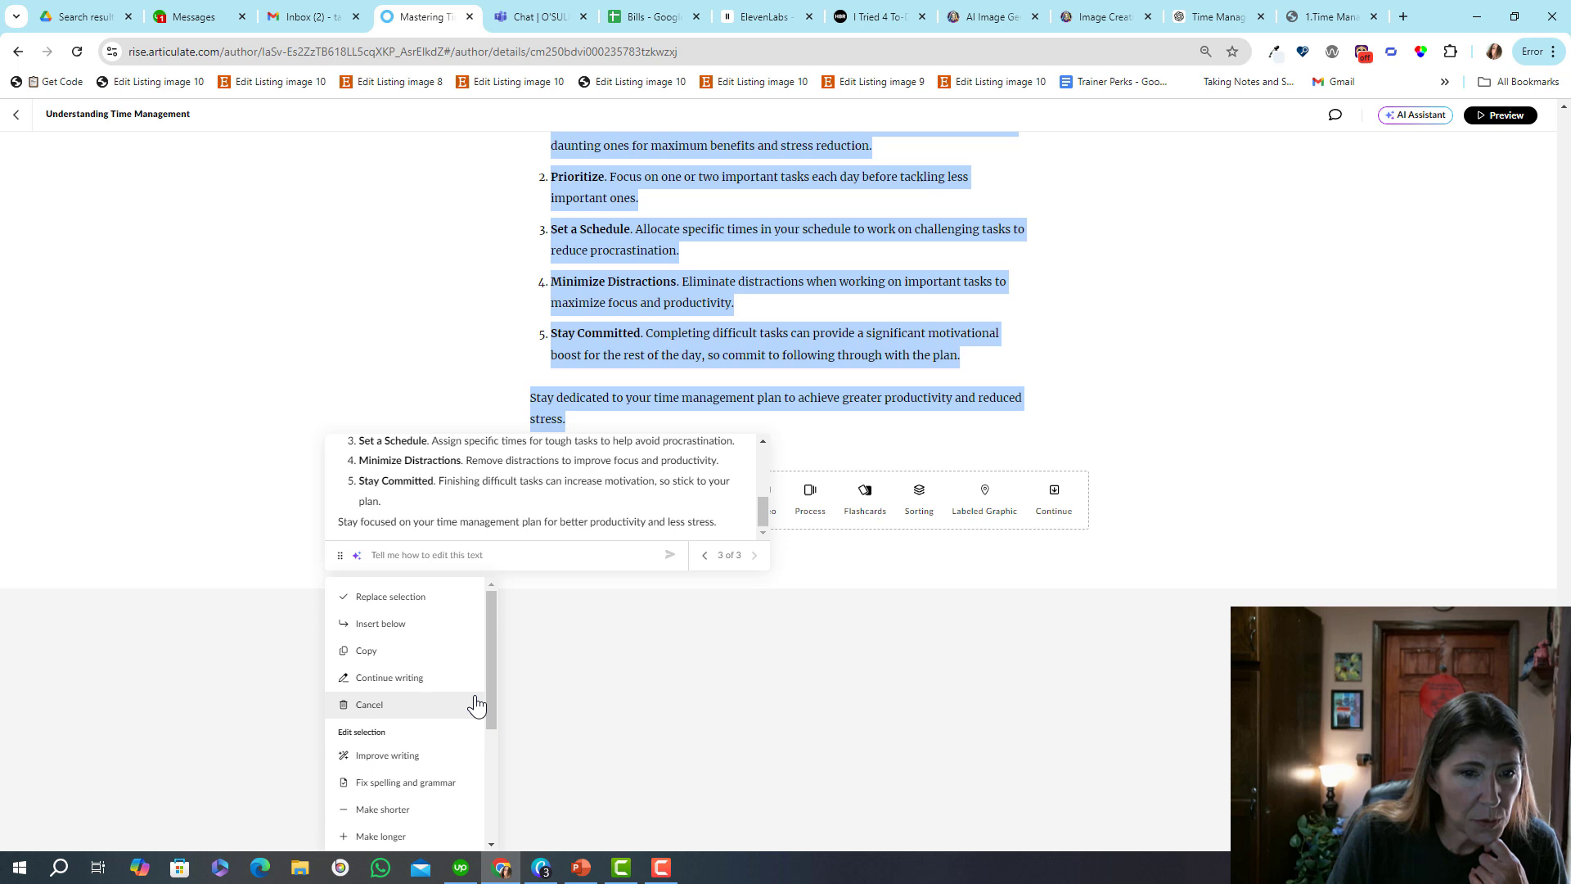
{"action": "left_click_drag", "start_coordinate": [491, 699], "coordinate": [502, 526]}
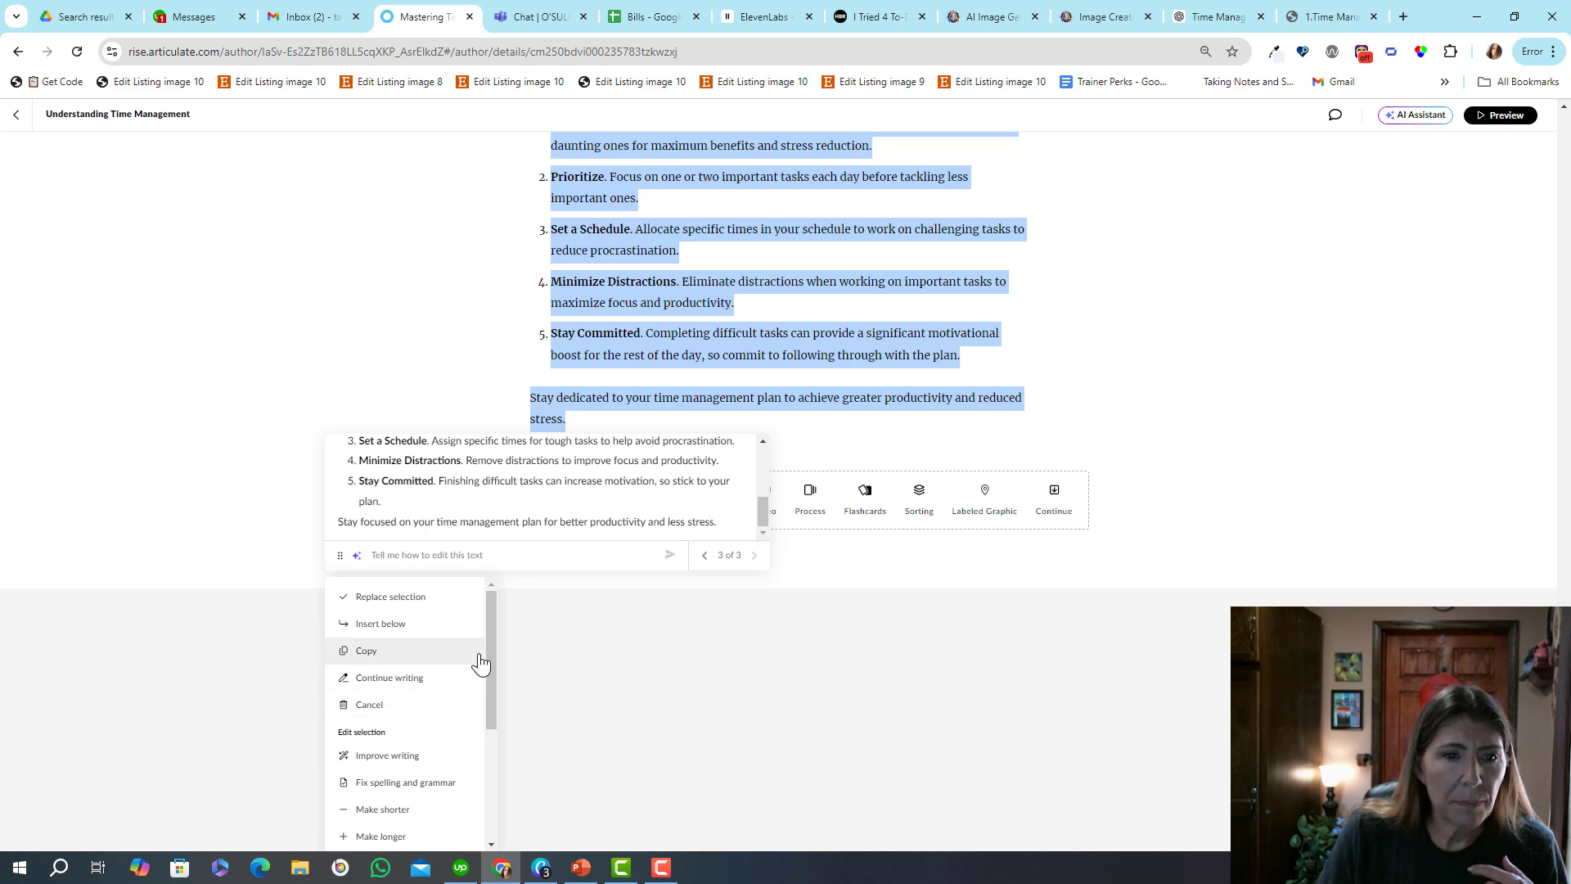
Insert the simplified rewrite below the original summary text.
{"action": "left_click", "coordinate": [403, 624]}
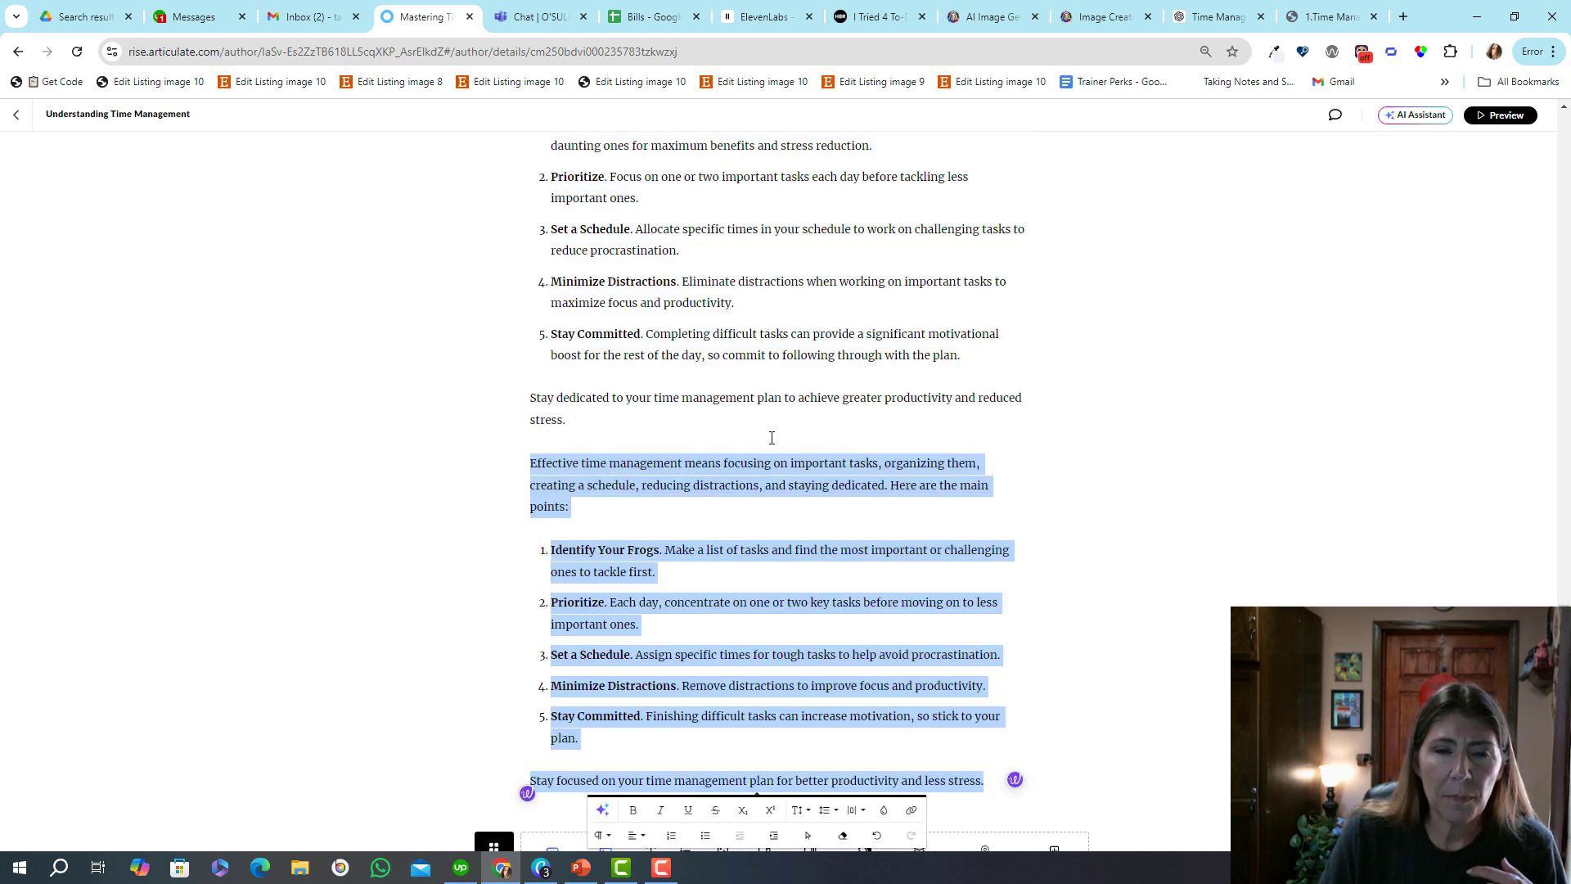
{"action": "right_click", "coordinate": [667, 477]}
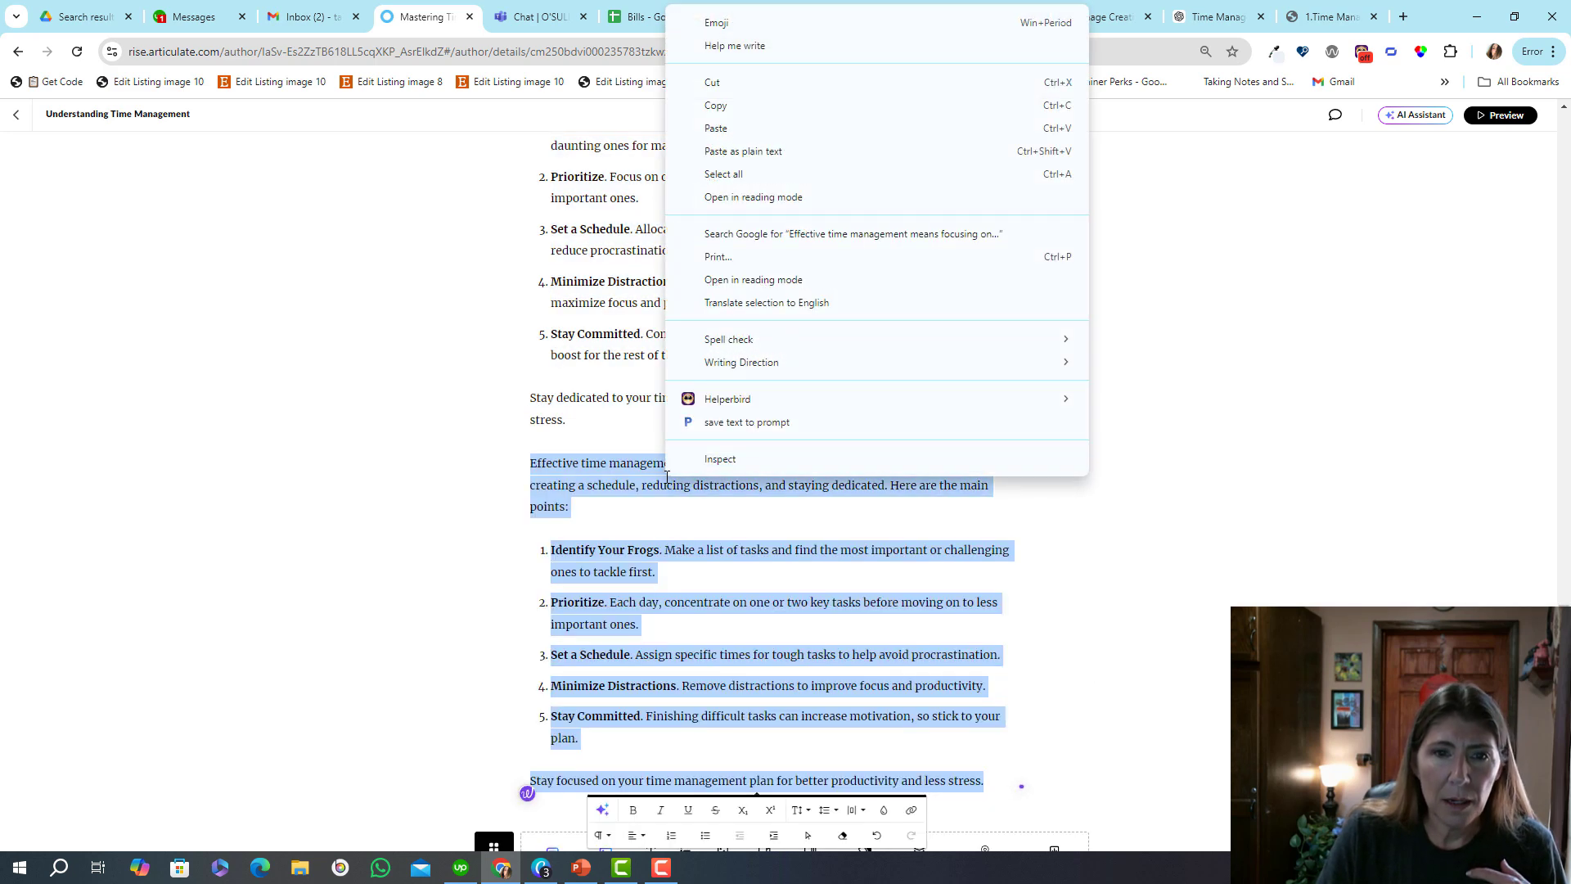
{"action": "left_click", "coordinate": [602, 809]}
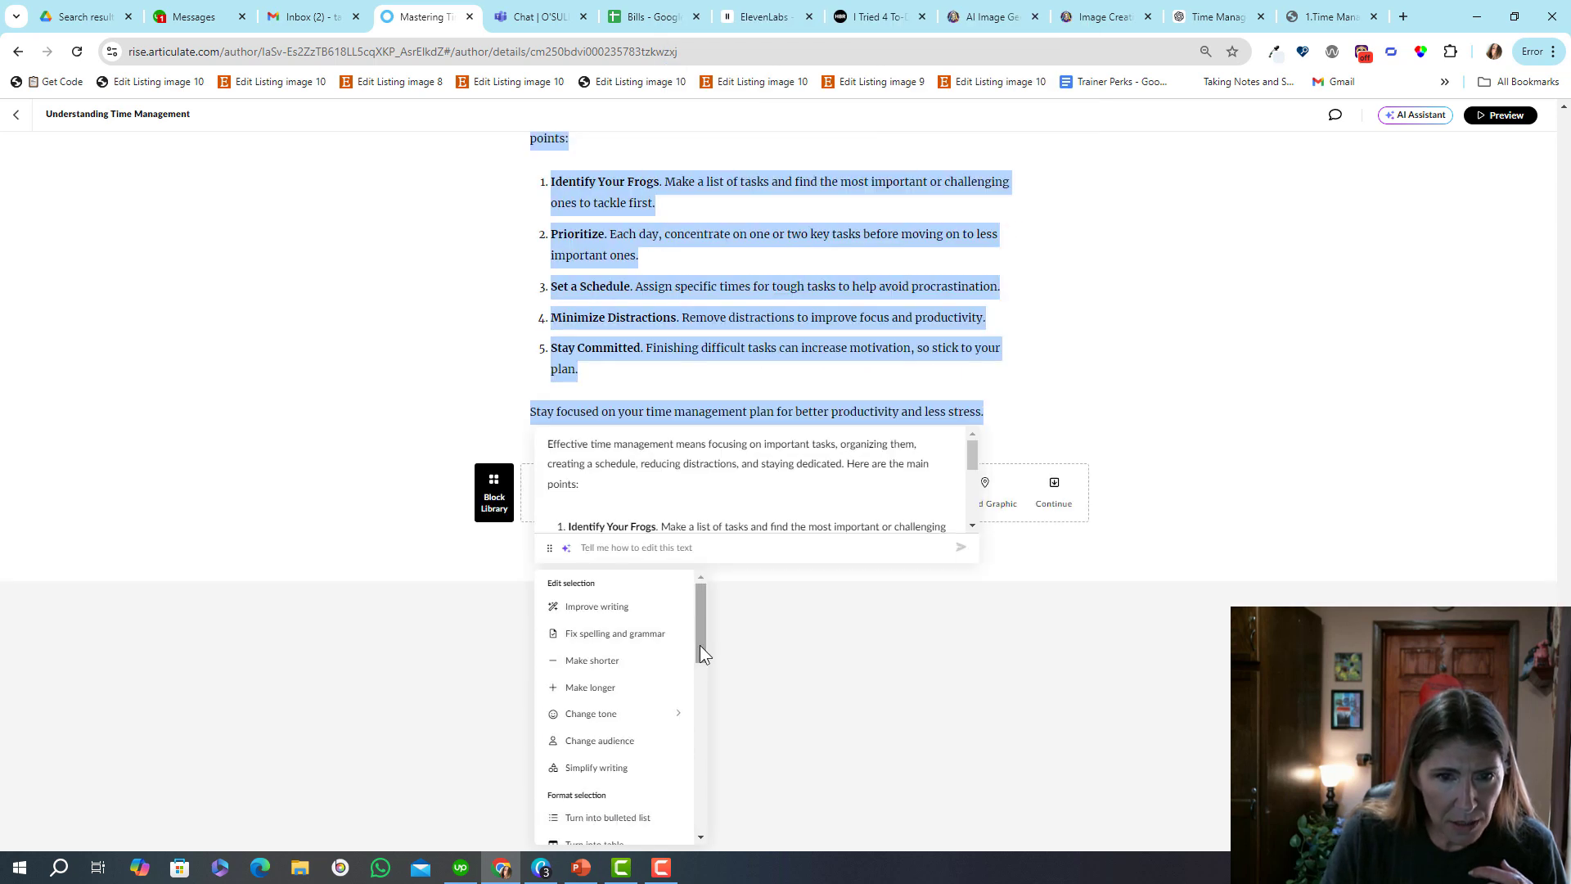
Generate a one-paragraph version with Write 1 paragraph and insert it below the rewrite.
{"action": "left_click_drag", "start_coordinate": [701, 647], "coordinate": [710, 877]}
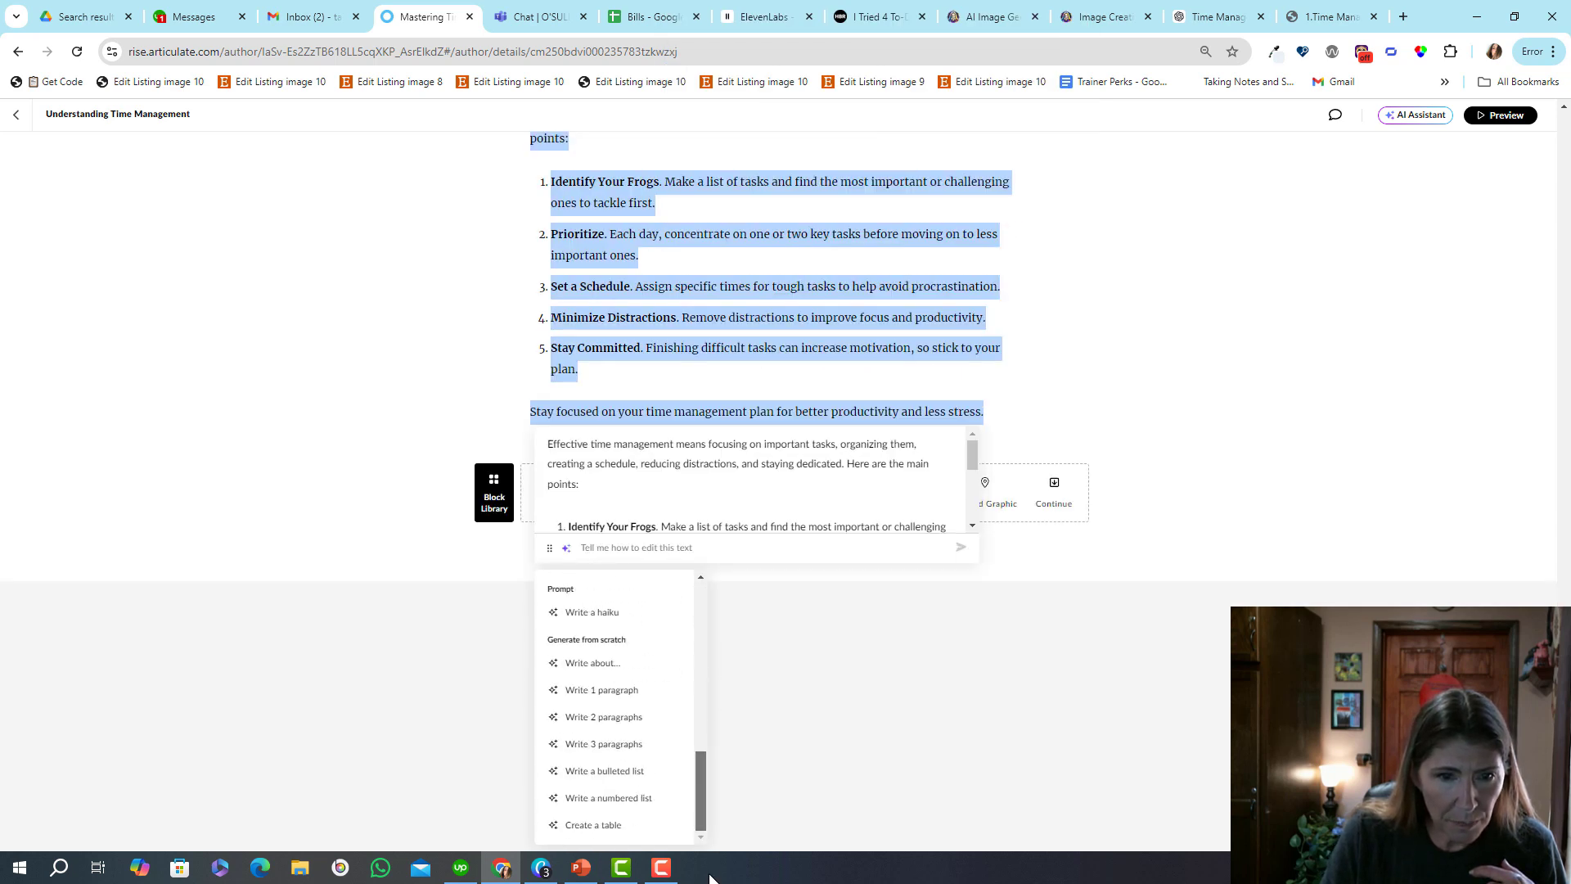
{"action": "left_click", "coordinate": [616, 696]}
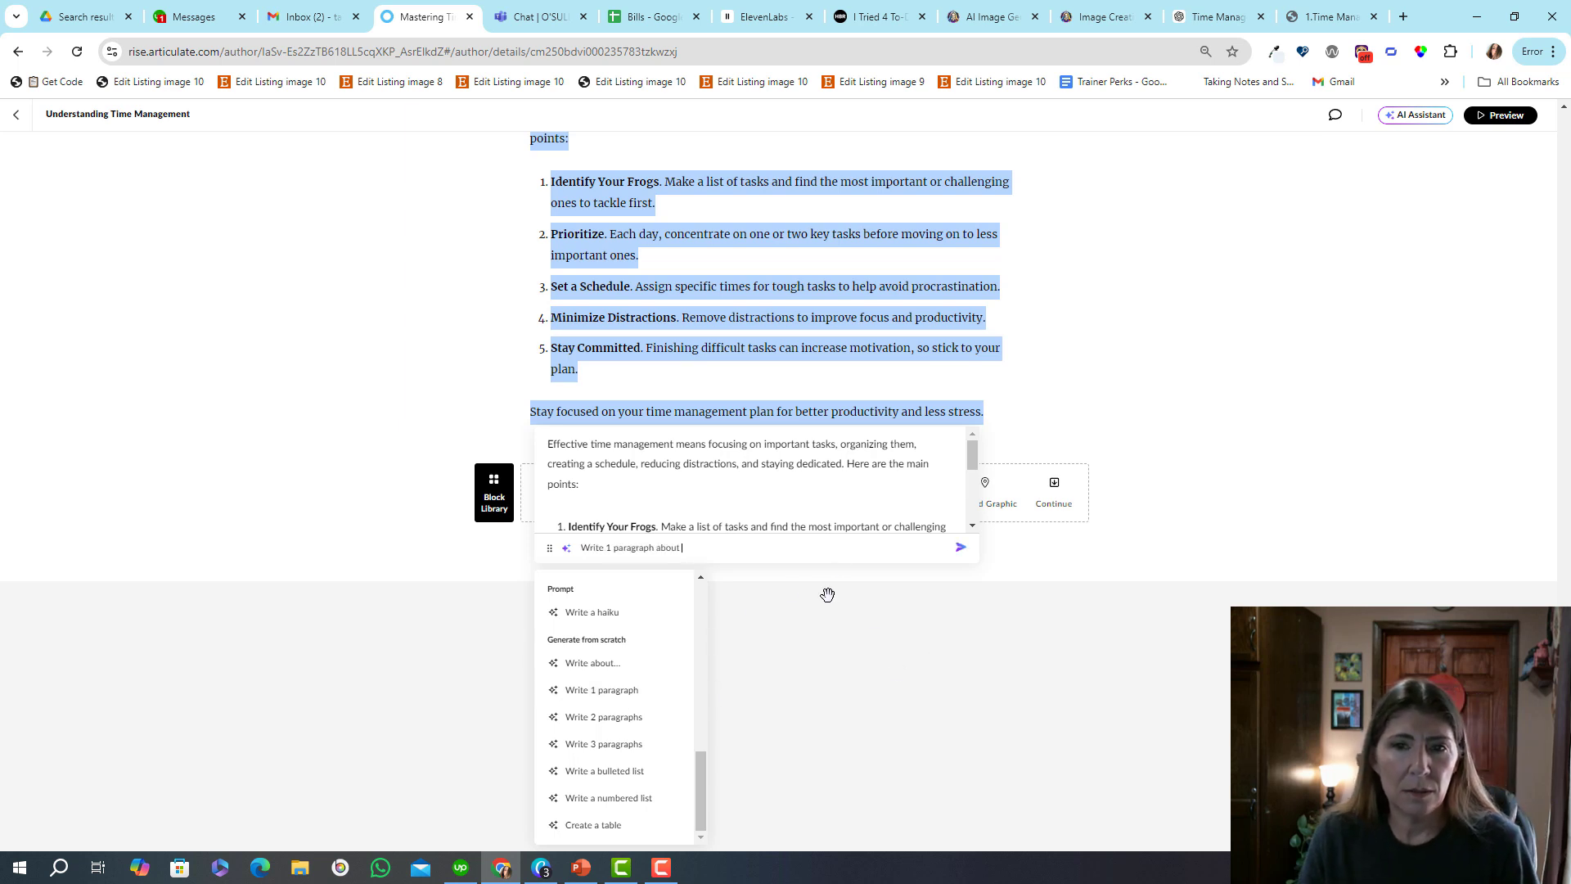
{"action": "left_click", "coordinate": [962, 548]}
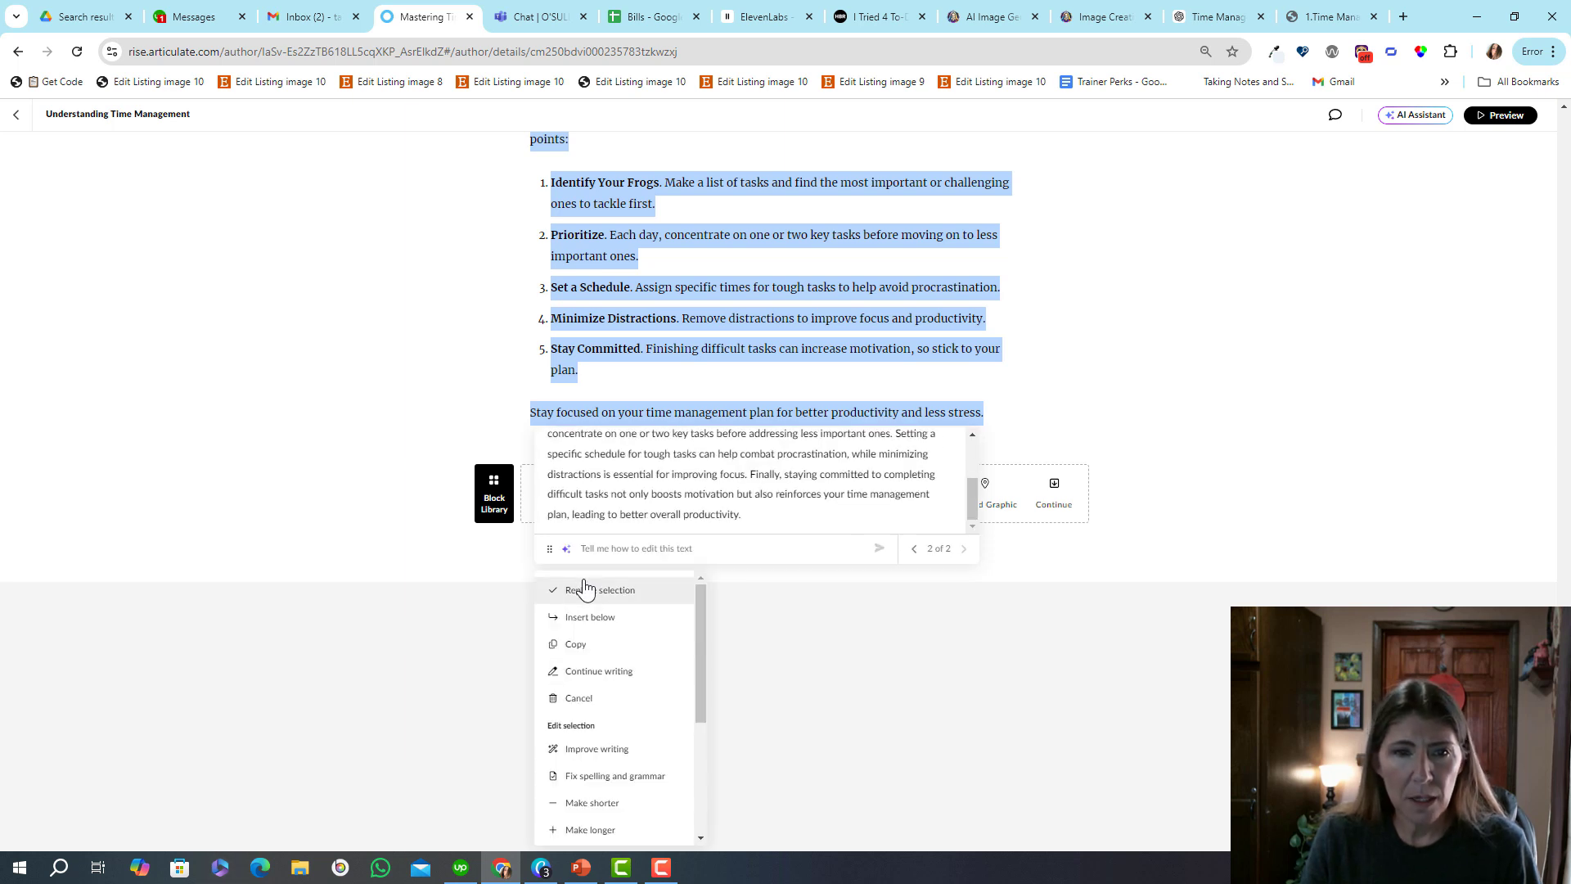
{"action": "left_click", "coordinate": [593, 617]}
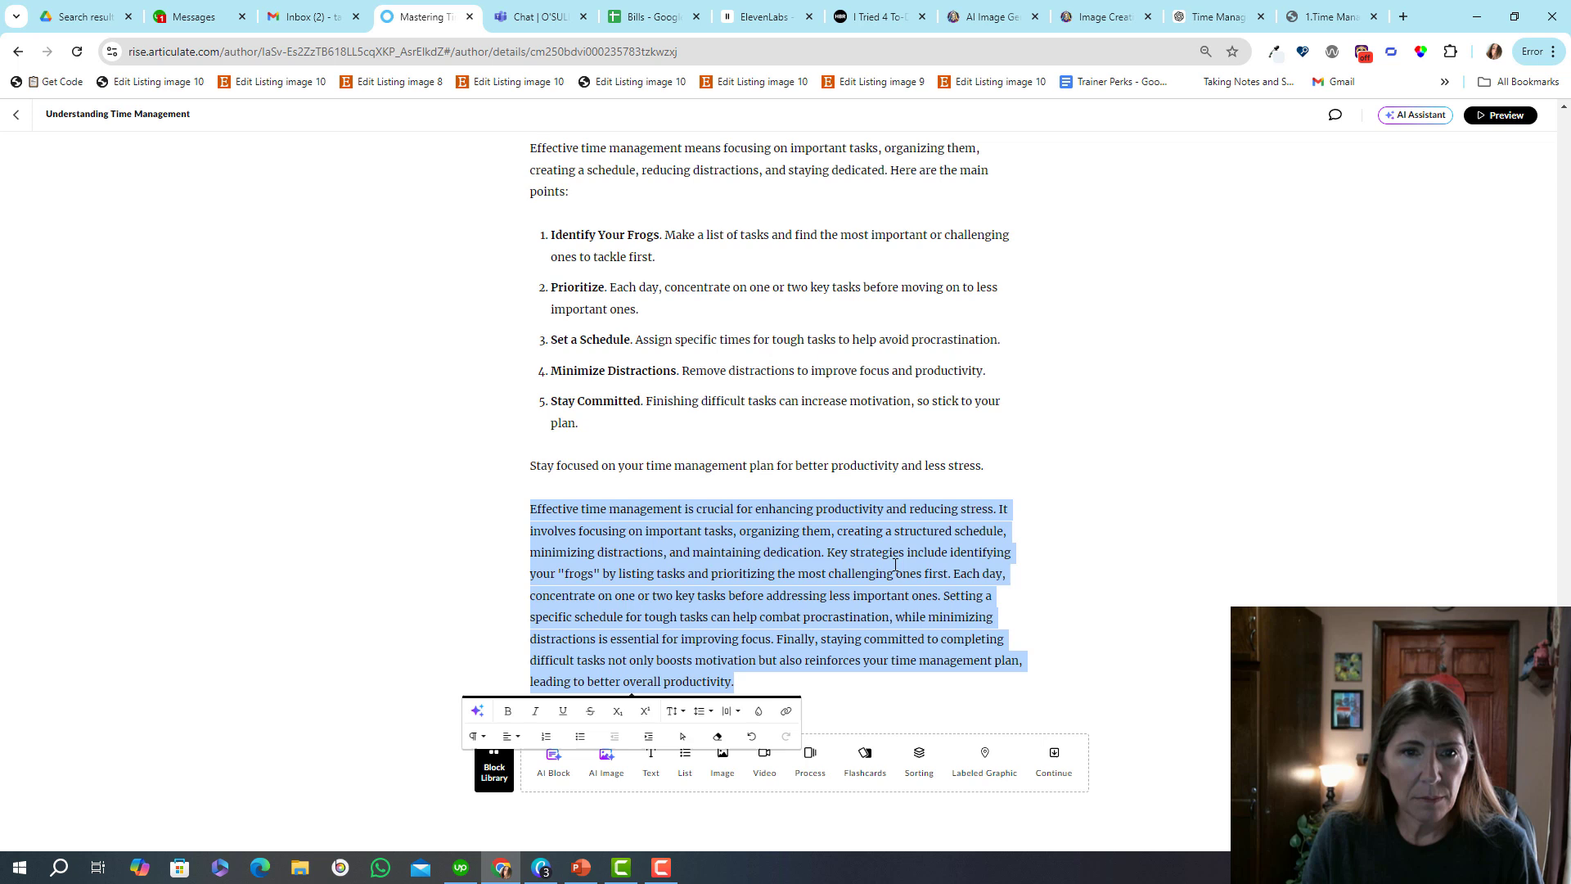
Remove the older list versions of the summary above the new Summary paragraph.
{"action": "left_click", "coordinate": [881, 455]}
{"action": "left_click_drag", "start_coordinate": [1003, 472], "coordinate": [837, 361]}
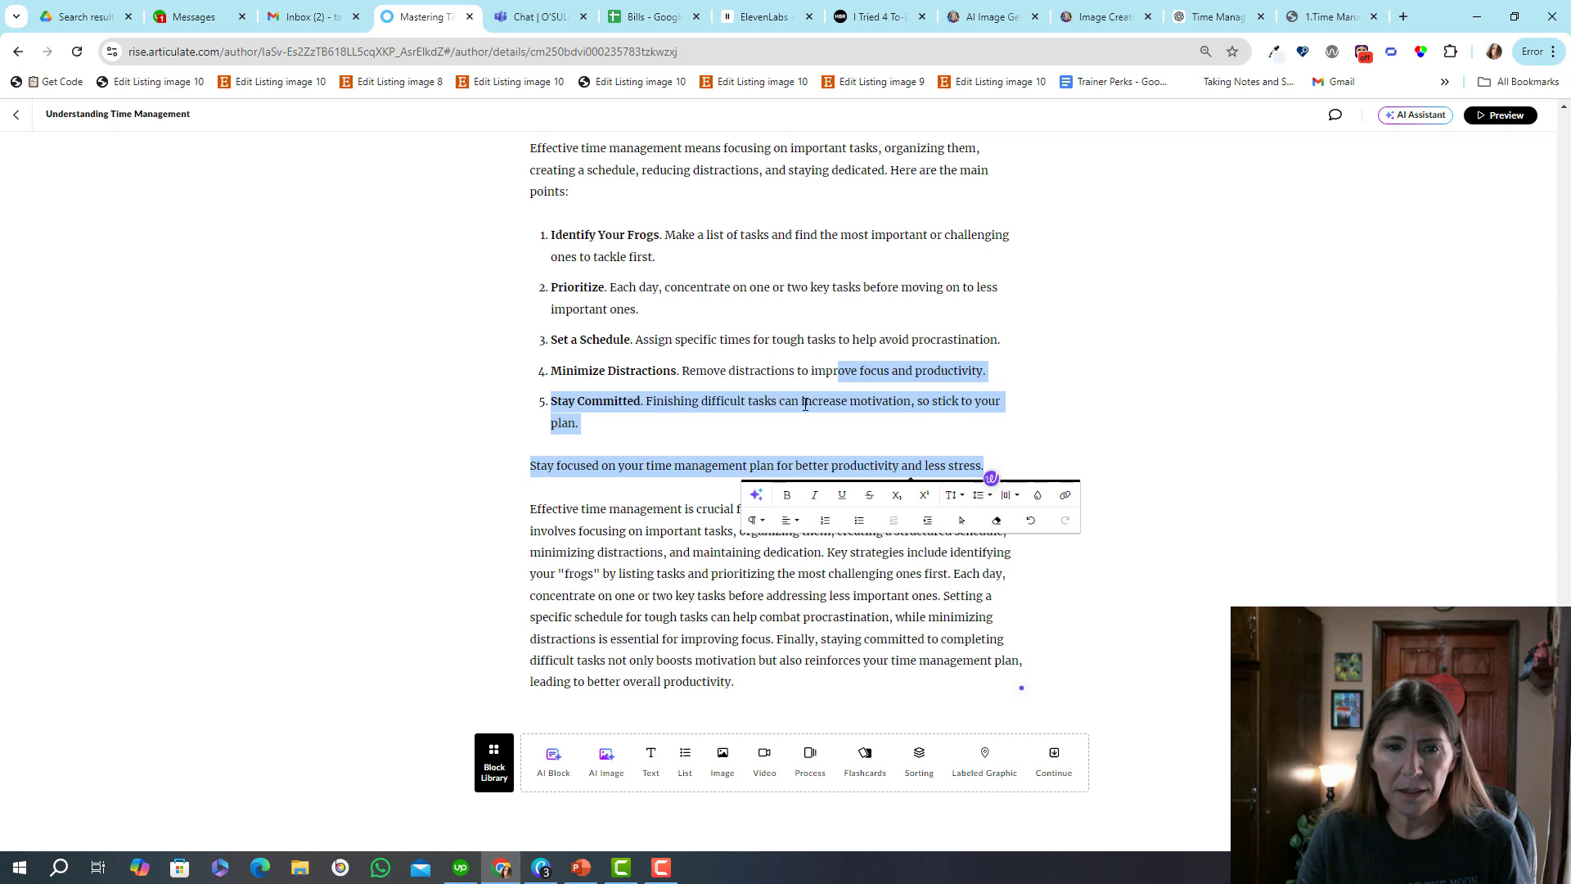
{"action": "scroll", "coordinate": [805, 393], "scroll_direction": "up", "scroll_amount": 7}
{"action": "scroll", "coordinate": [793, 375], "scroll_direction": "down", "scroll_amount": 4}
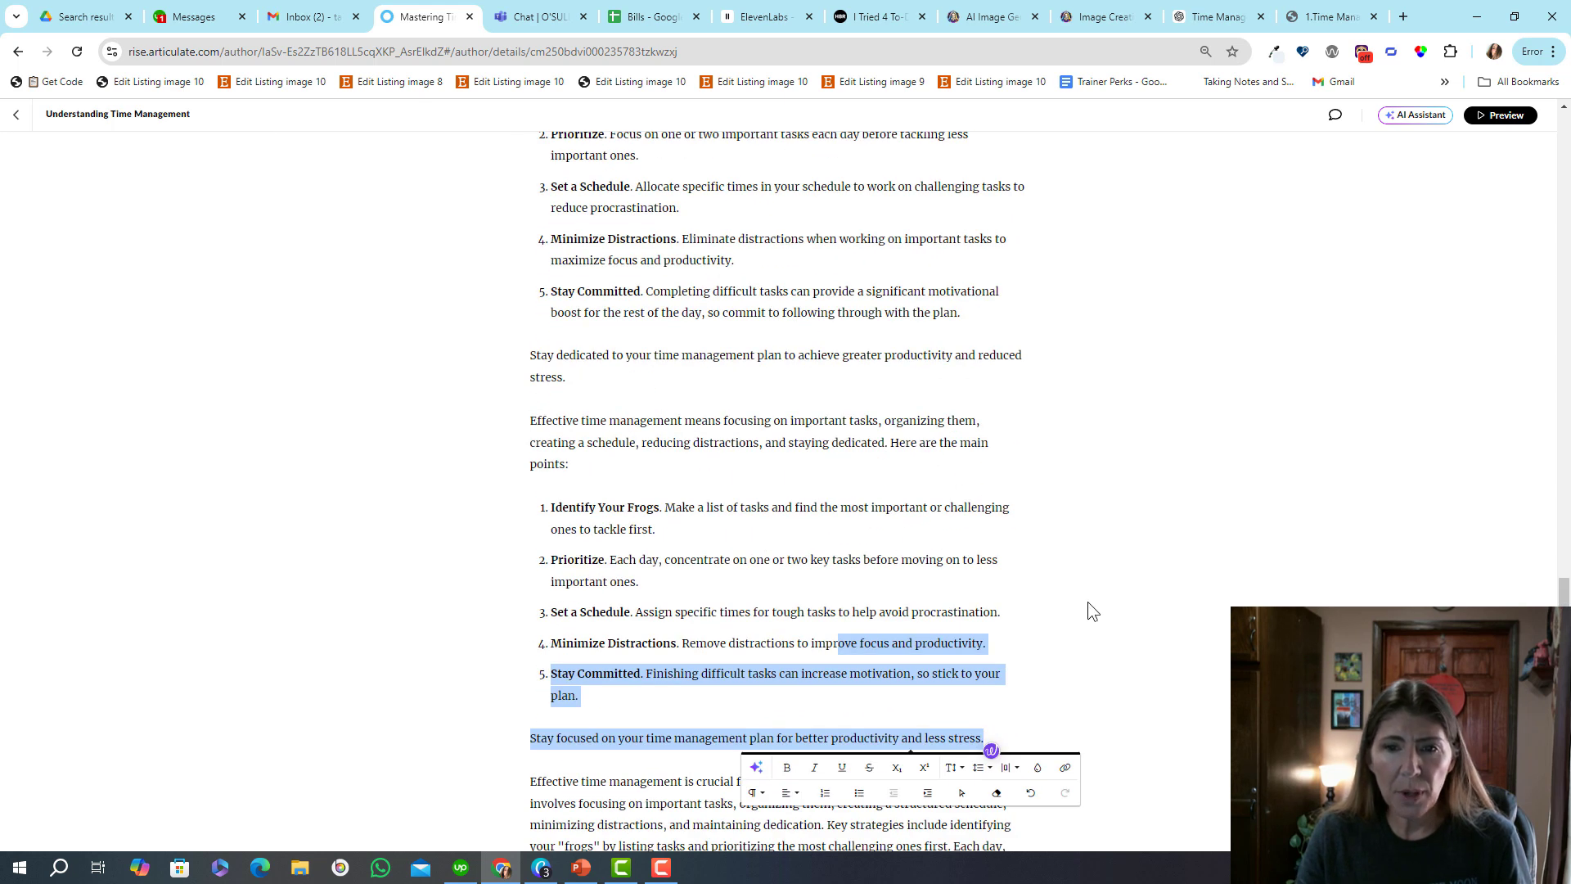
{"action": "left_click_drag", "start_coordinate": [995, 739], "coordinate": [546, 509]}
{"action": "scroll", "coordinate": [547, 273], "scroll_direction": "up", "scroll_amount": 7}
{"action": "type", "text": "Effective time management is crucial for enhancing productivity and reducing stress. It involves focusing on important tasks, organizing them, creating a structured schedule, minimizing distractions, and maintaining dedication. Key strategies include identifying your \"frogs\" by listing tasks and prioritizing the most challenging ones first. Each day, concentrate on one or two key tasks before addressing less important ones. Setting a specific schedule for tough tasks can help combat procrastination, while minimizing distractions is essential for improving focus. Finally, staying committed to completing difficult tasks not only boosts motivation but also reinforces your time management plan, leading to better overall productivity."}
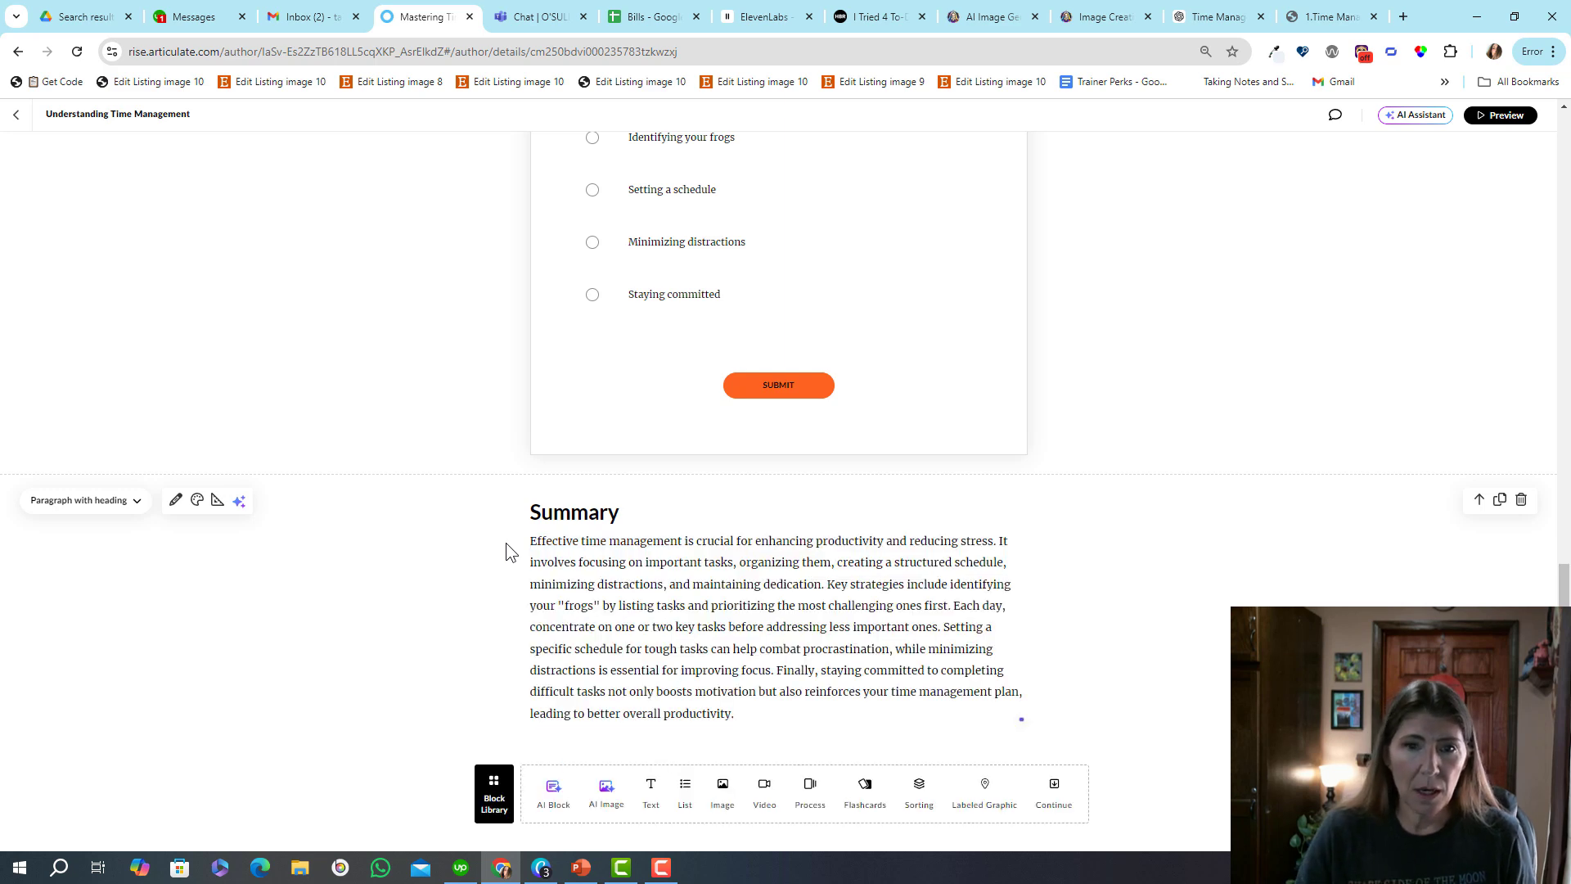
Replace the Summary paragraph with a shorter AI rewrite using Make shorter.
{"action": "left_click_drag", "start_coordinate": [531, 541], "coordinate": [784, 721]}
{"action": "left_click", "coordinate": [479, 743]}
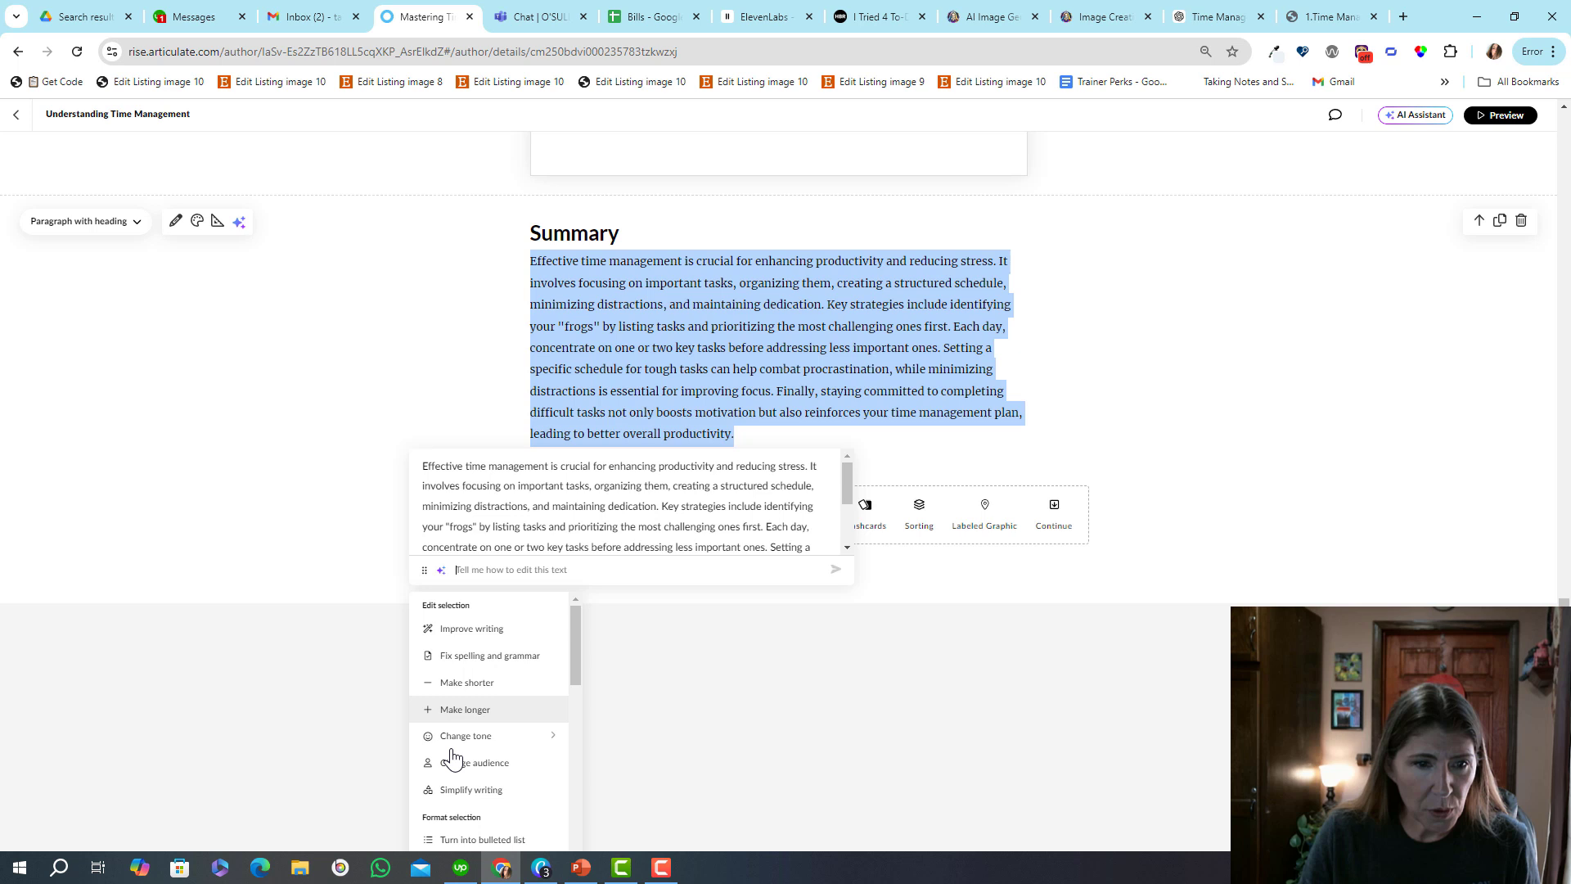
{"action": "left_click", "coordinate": [467, 669]}
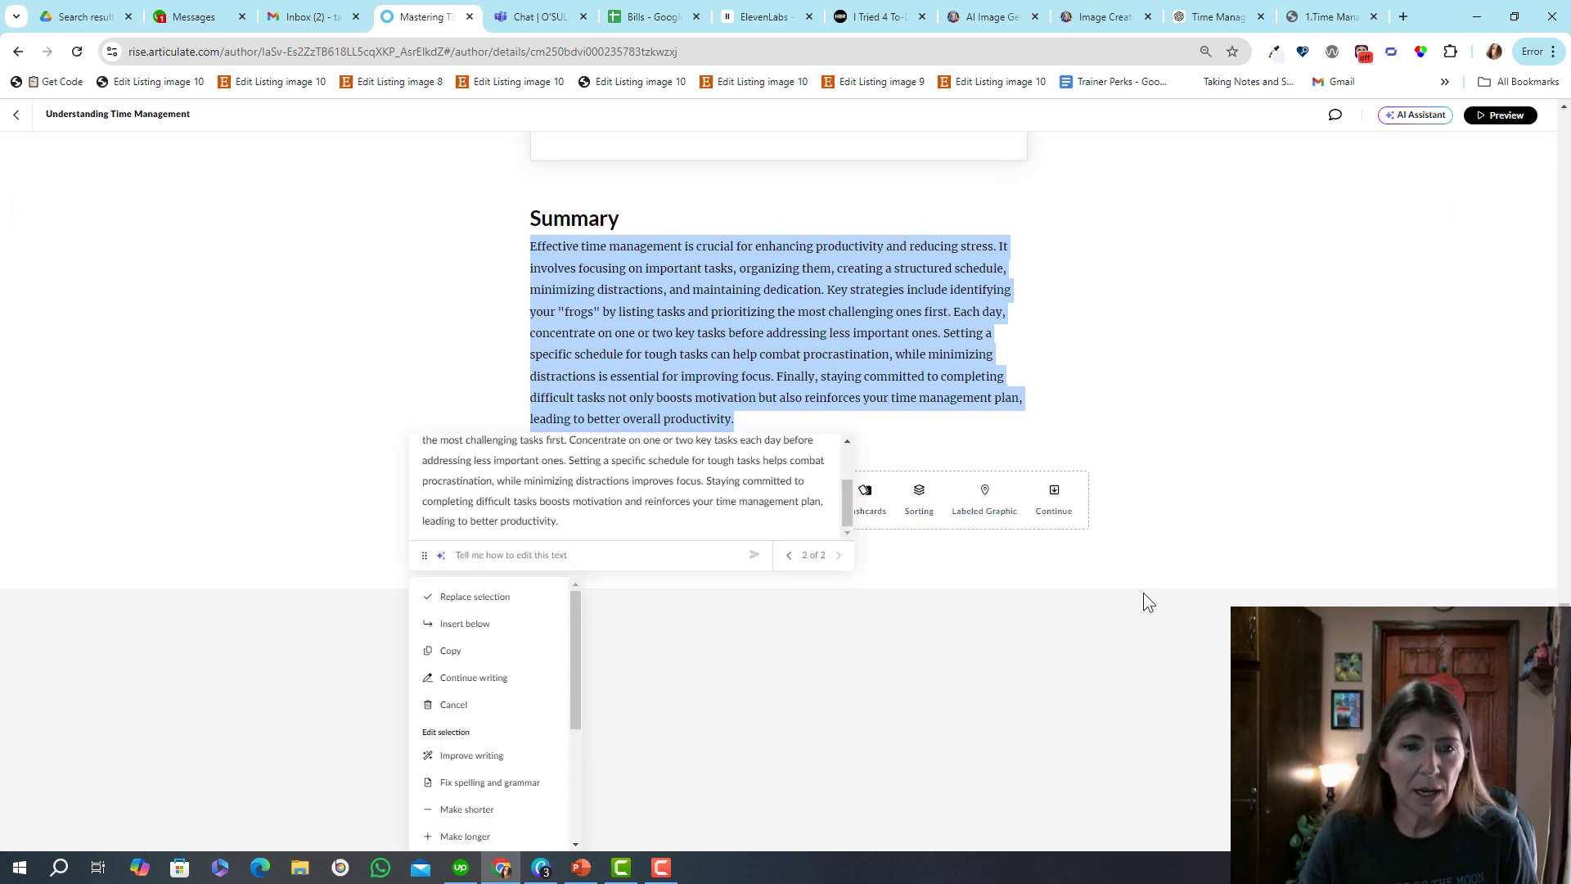
{"action": "left_click", "coordinate": [509, 598]}
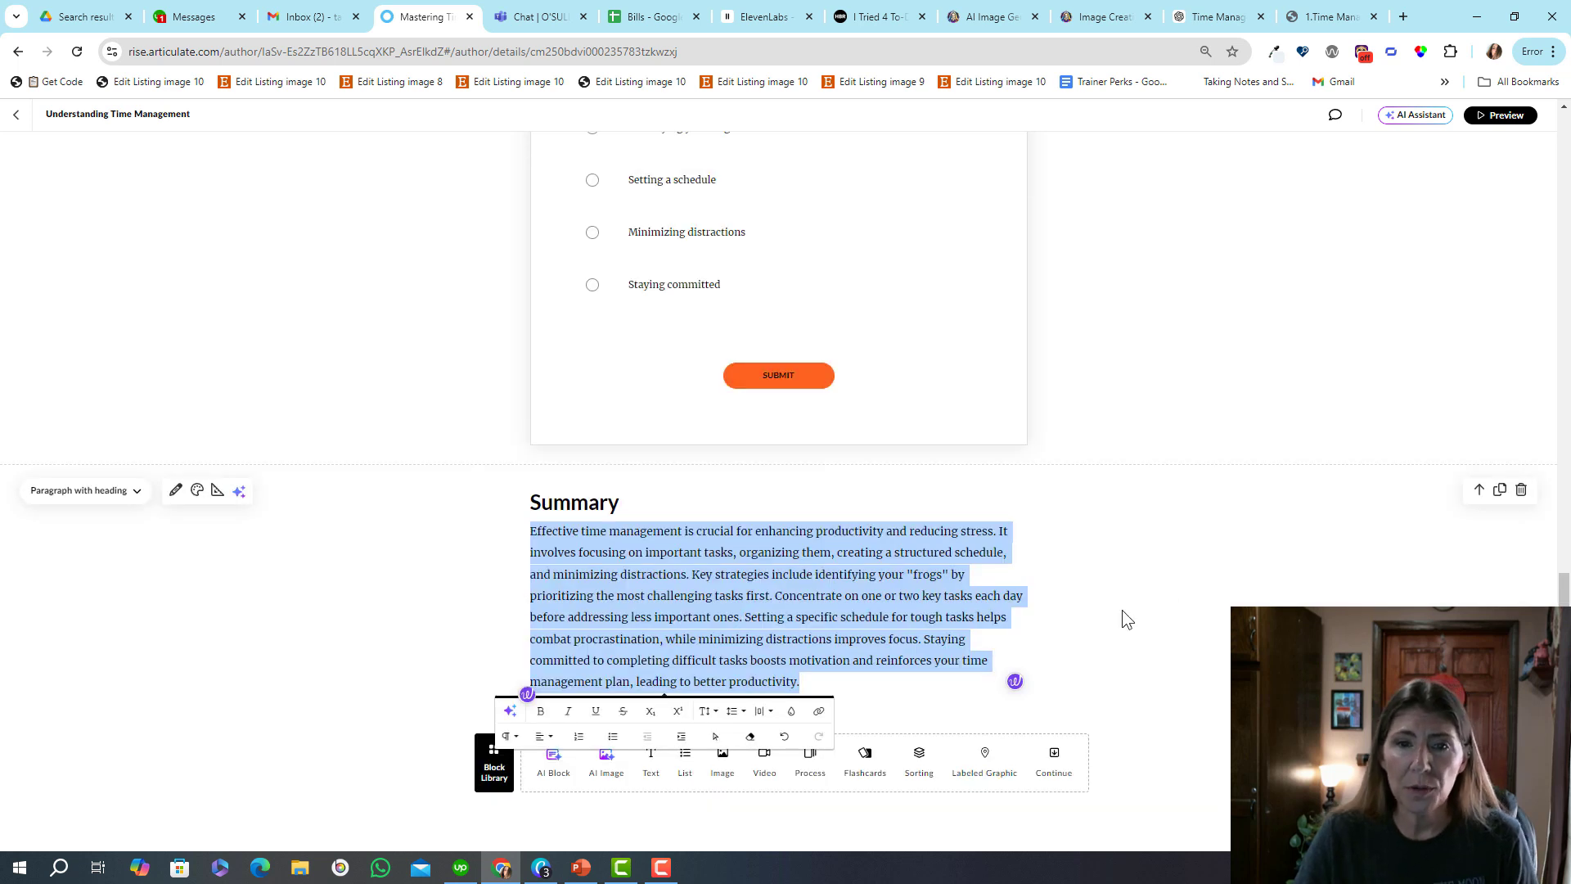
{"action": "left_click", "coordinate": [1145, 646]}
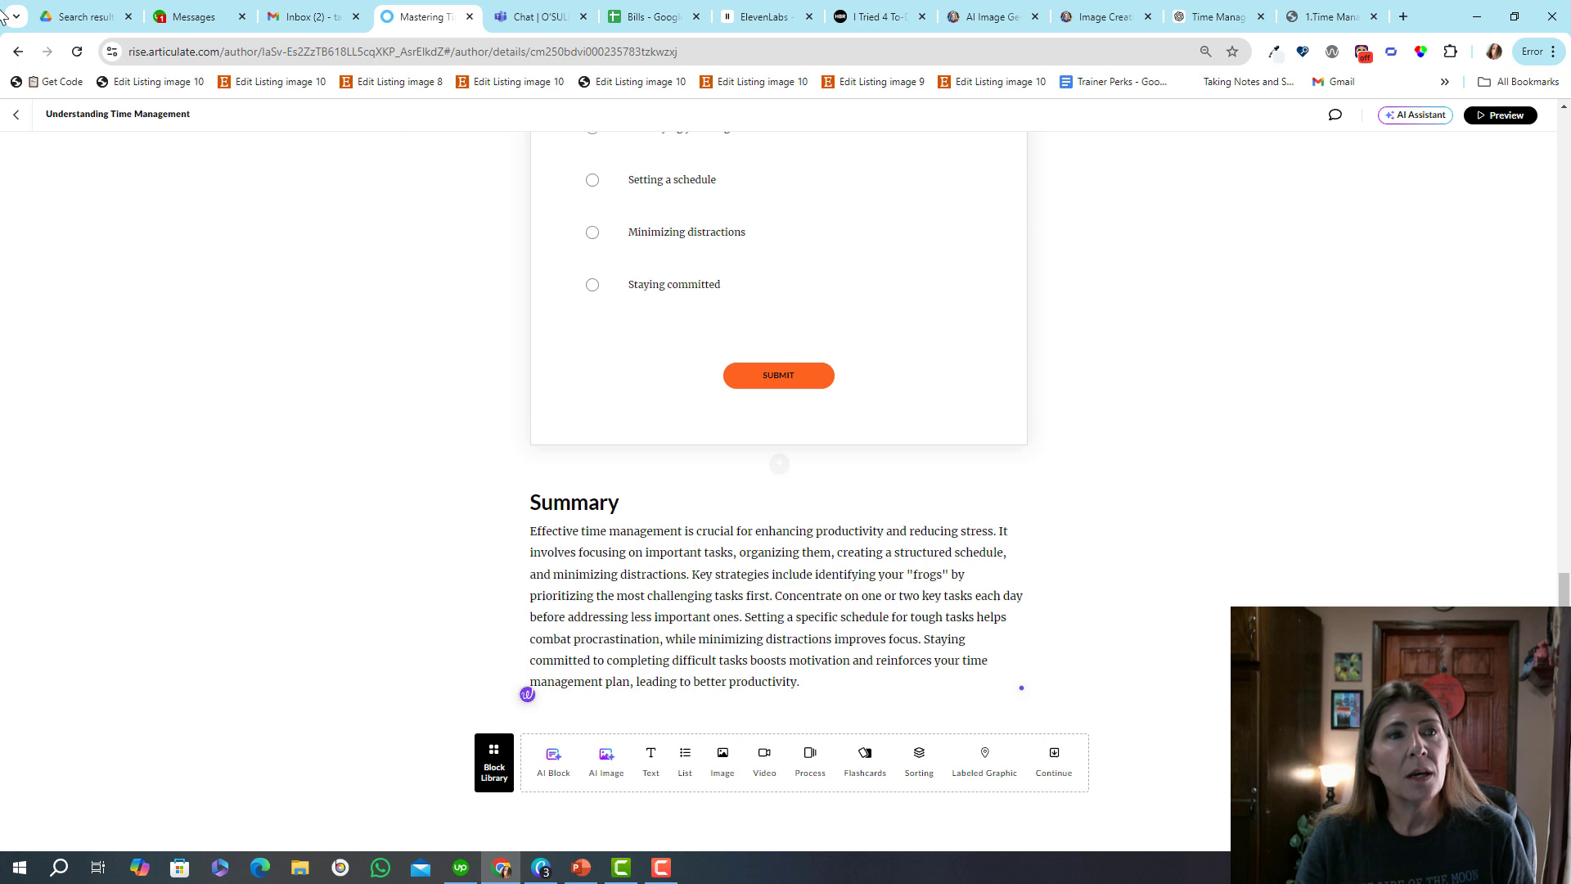
Open the AI Assistant dropdown on the course outline, check the 1.Time Management Storyboard document, then return.
{"action": "left_click", "coordinate": [18, 120]}
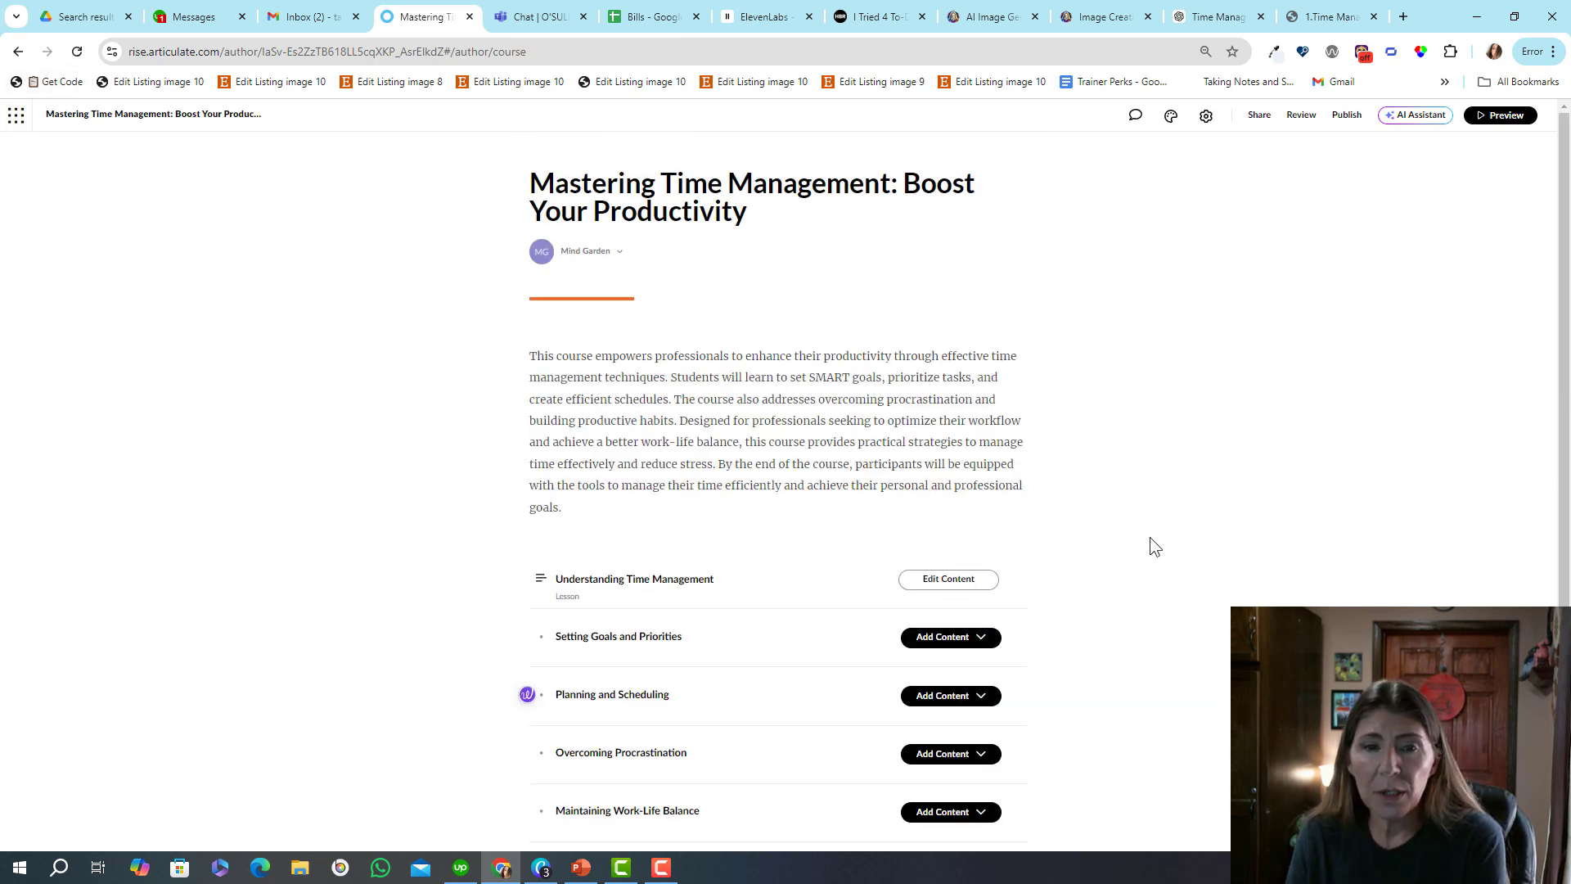
{"action": "left_click", "coordinate": [1408, 129]}
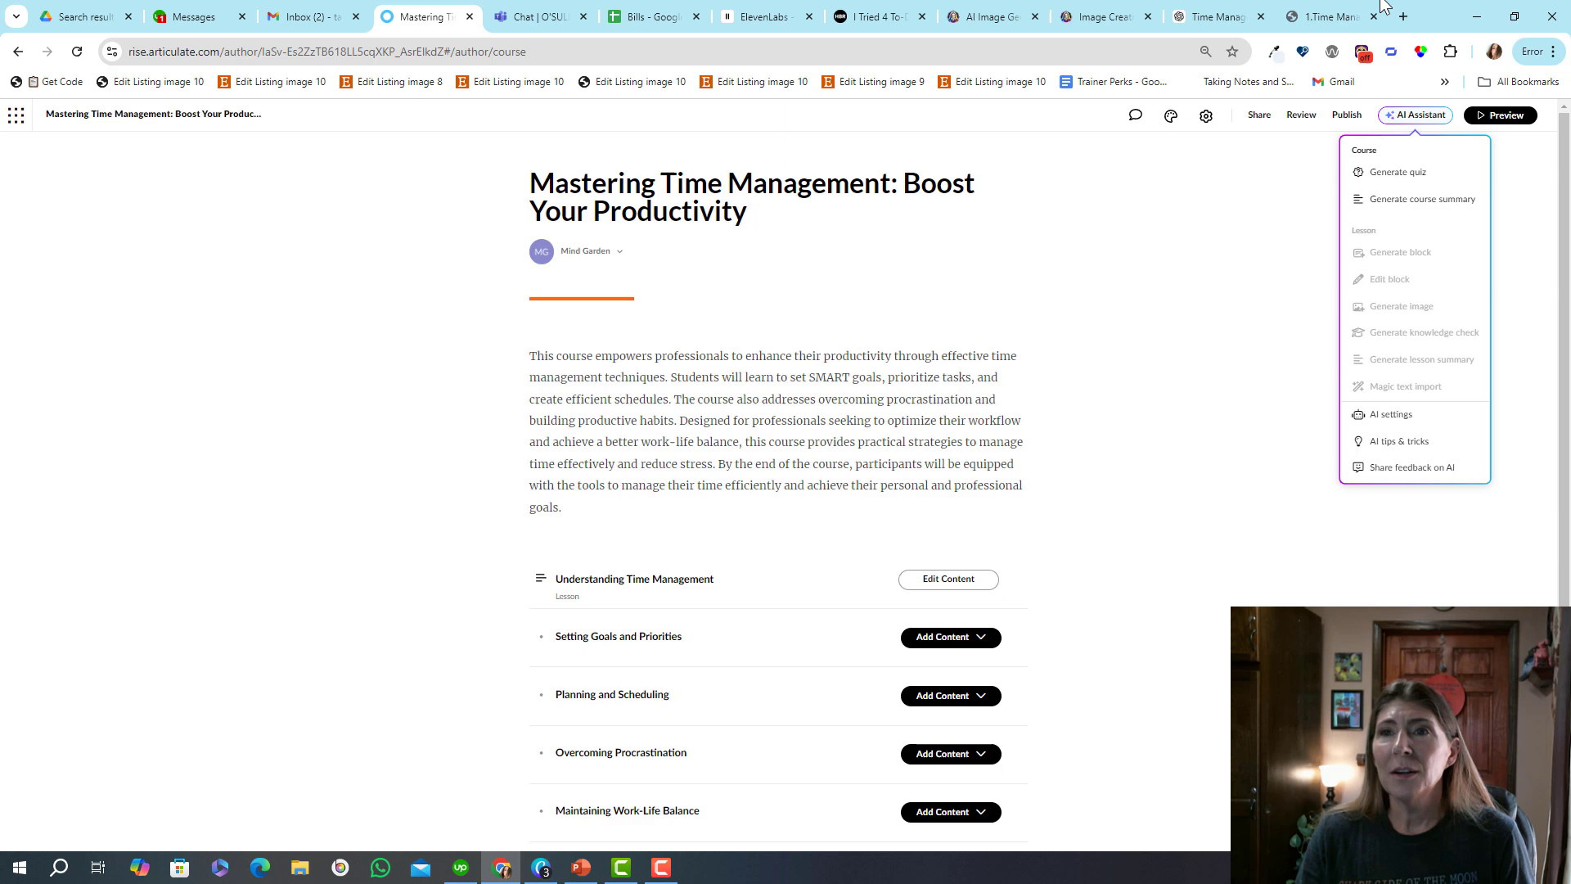
{"action": "left_click", "coordinate": [1333, 16]}
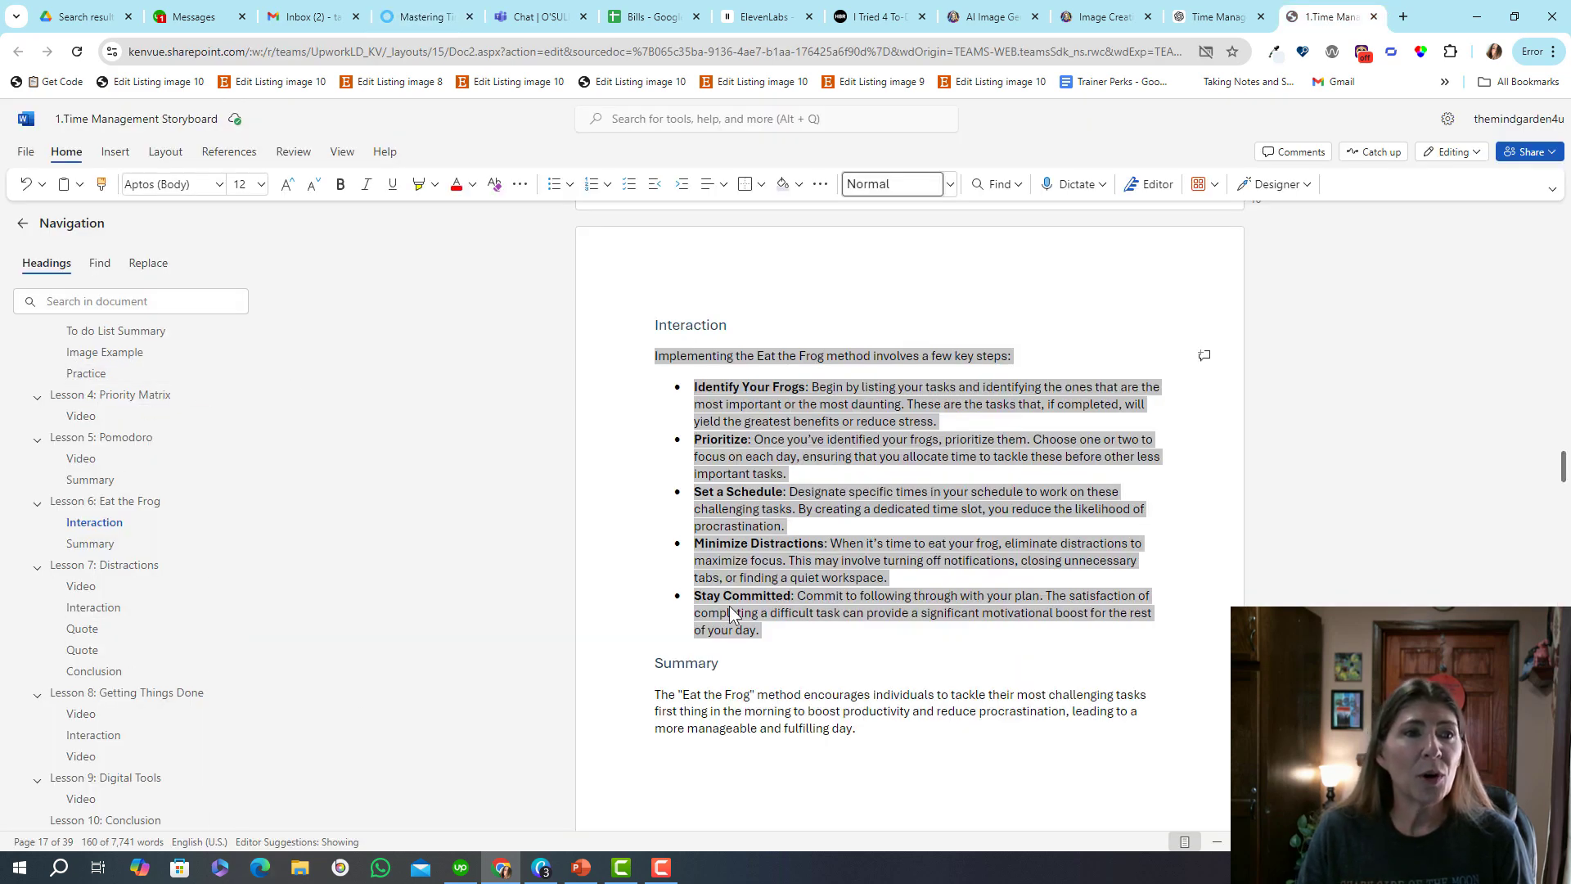
{"action": "scroll", "coordinate": [900, 491], "scroll_direction": "up", "scroll_amount": 3}
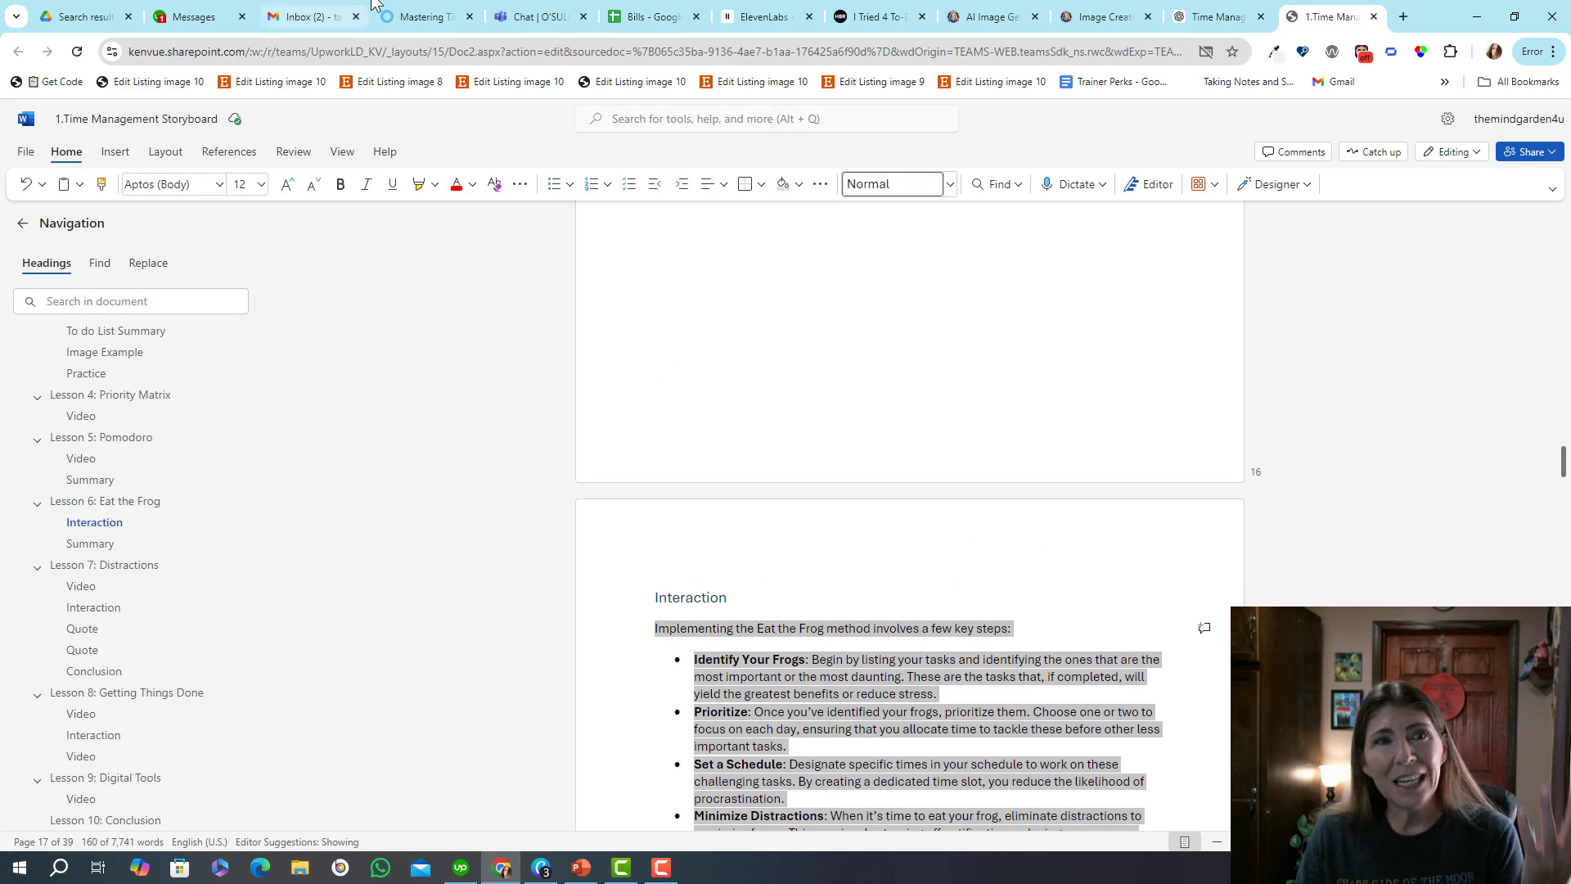
{"action": "left_click", "coordinate": [421, 16]}
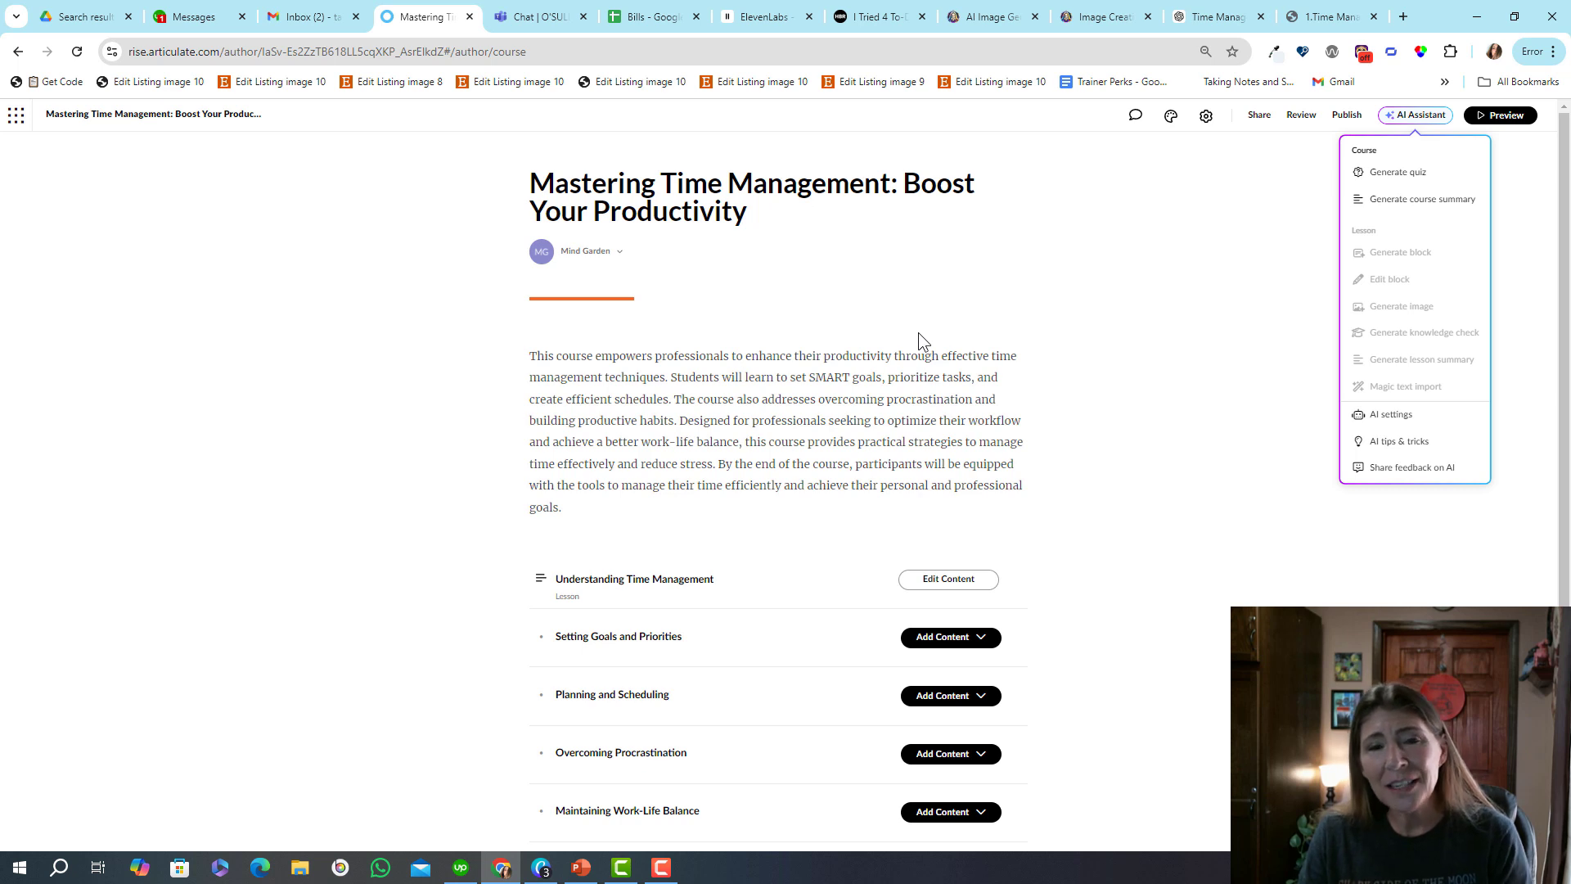